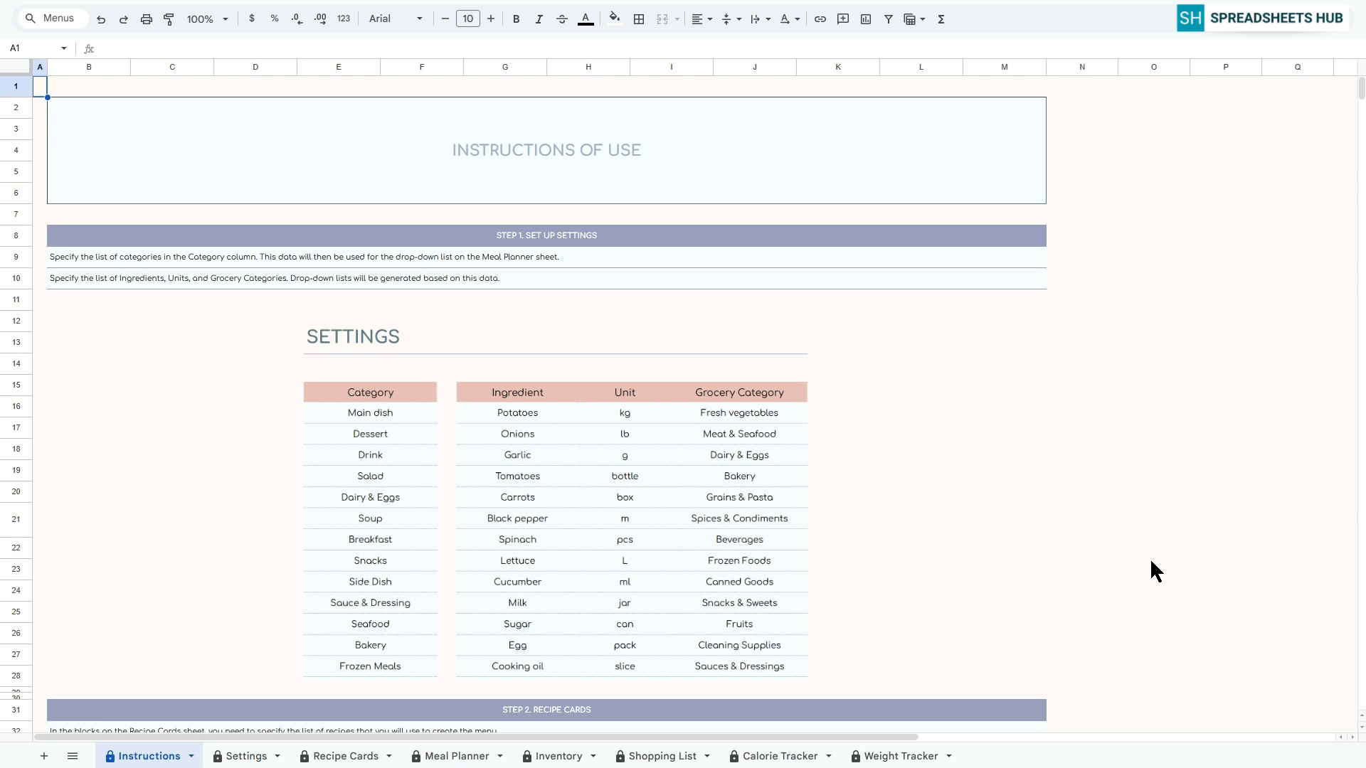
# Review the Instructions sheet from the Settings section through to the Weight Tracker section
pyautogui.click(530, 236)
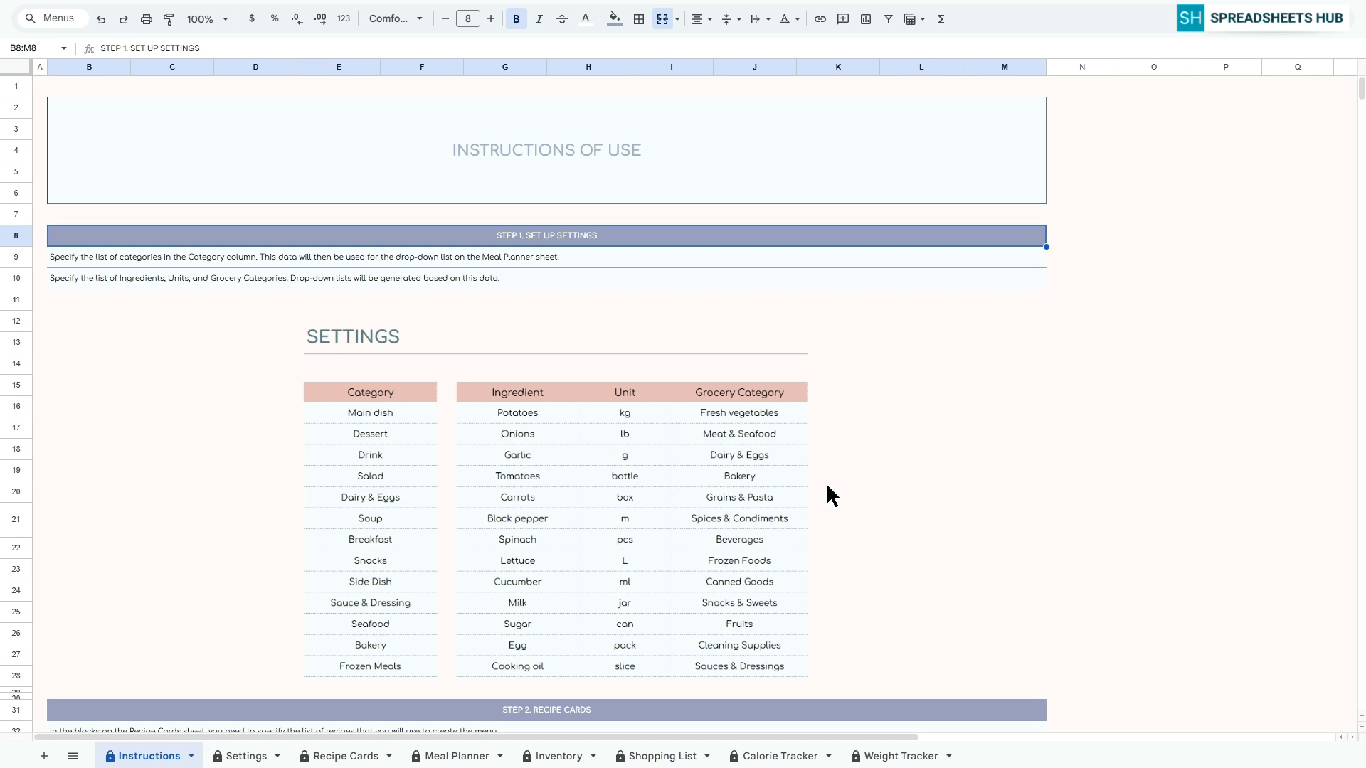
pyautogui.scroll(-2, 826, 490)
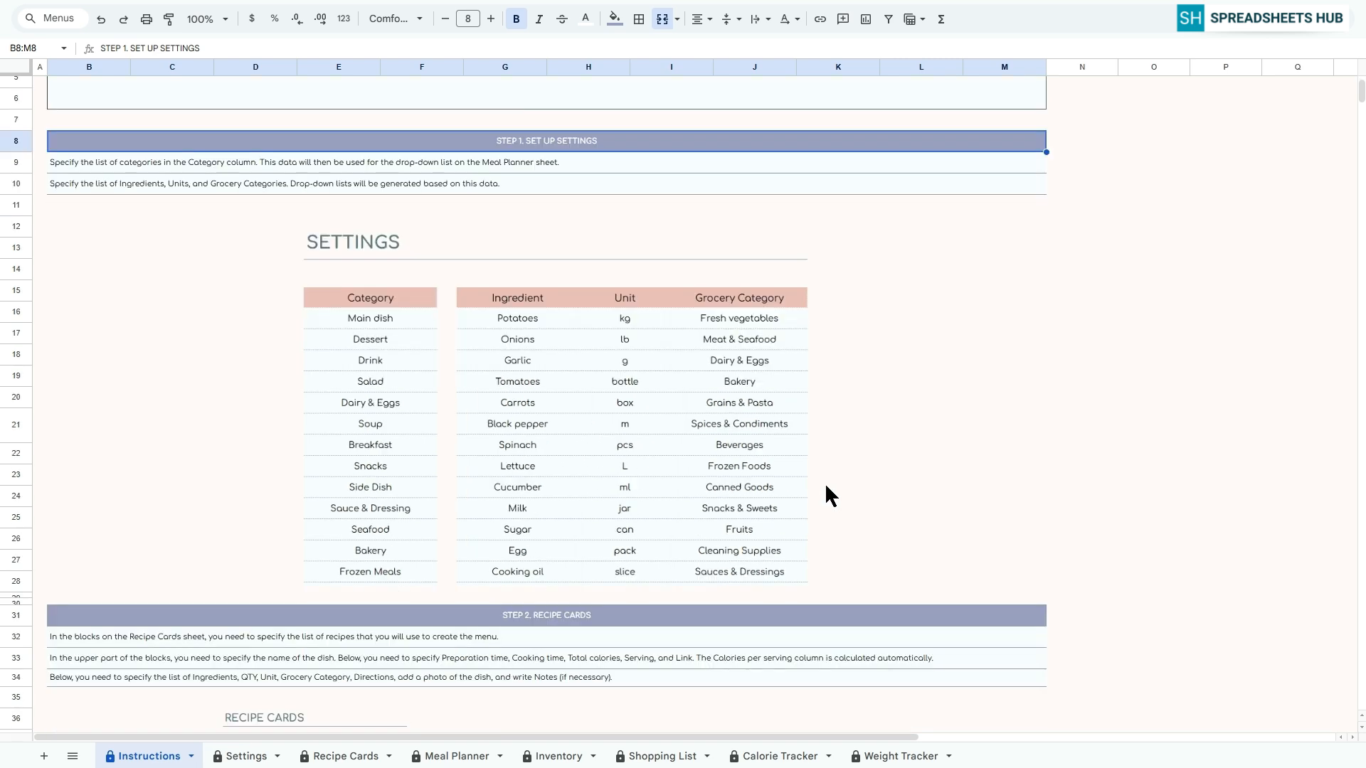
pyautogui.scroll(-5, 825, 482)
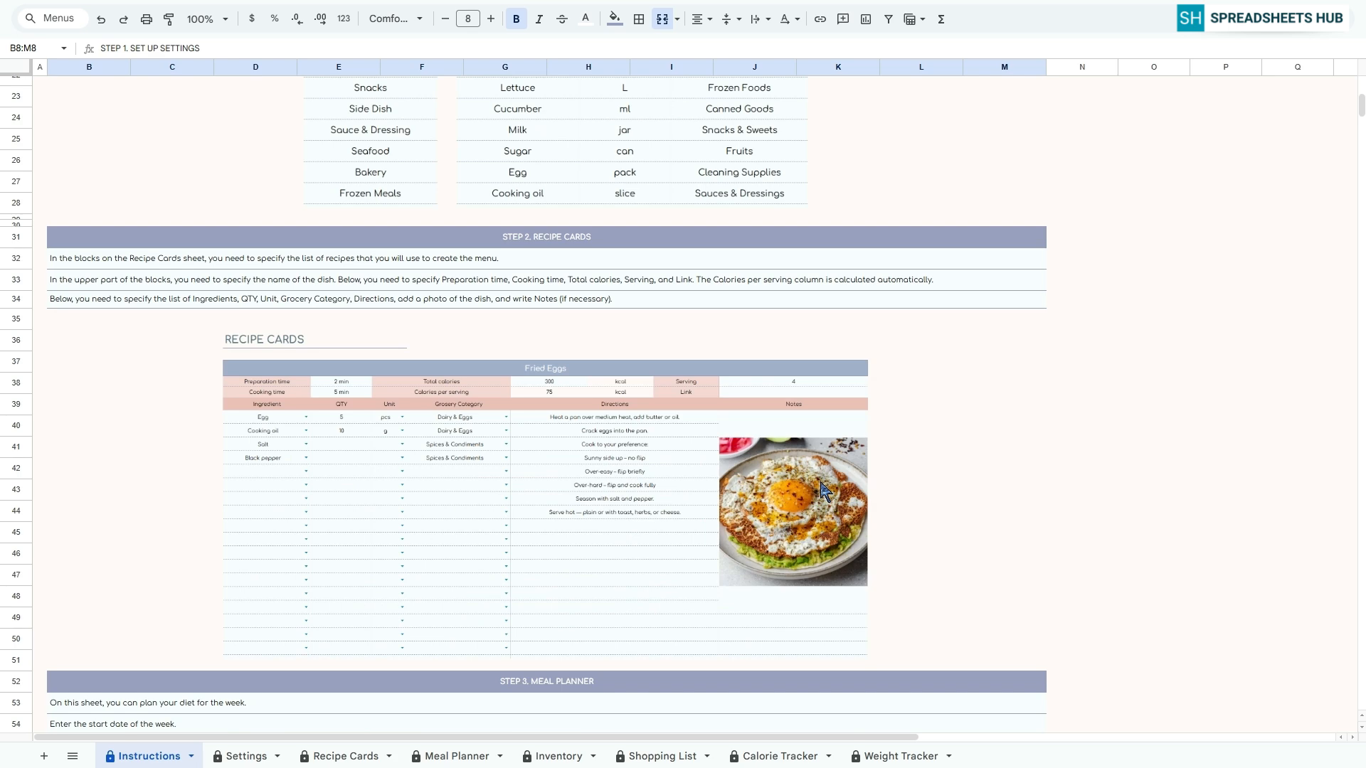
pyautogui.click(596, 242)
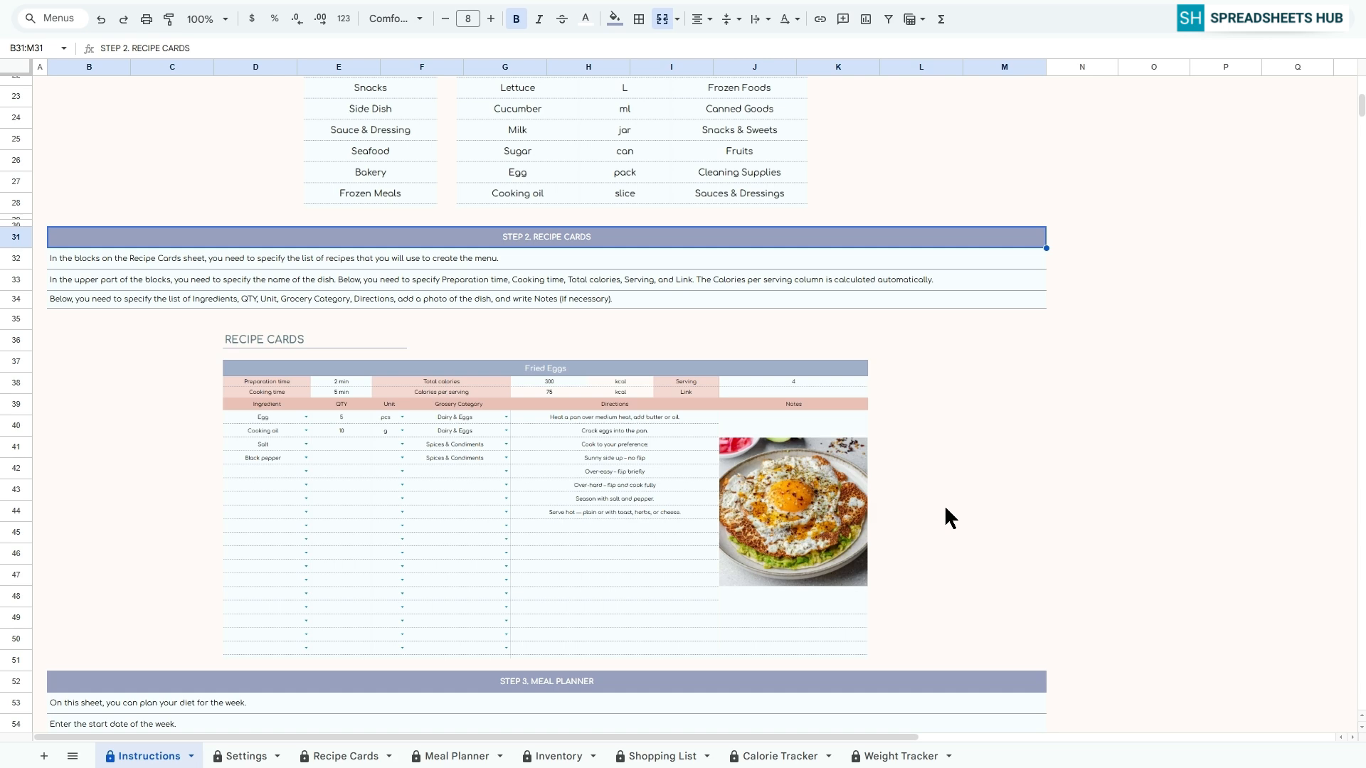
pyautogui.scroll(-7, 944, 505)
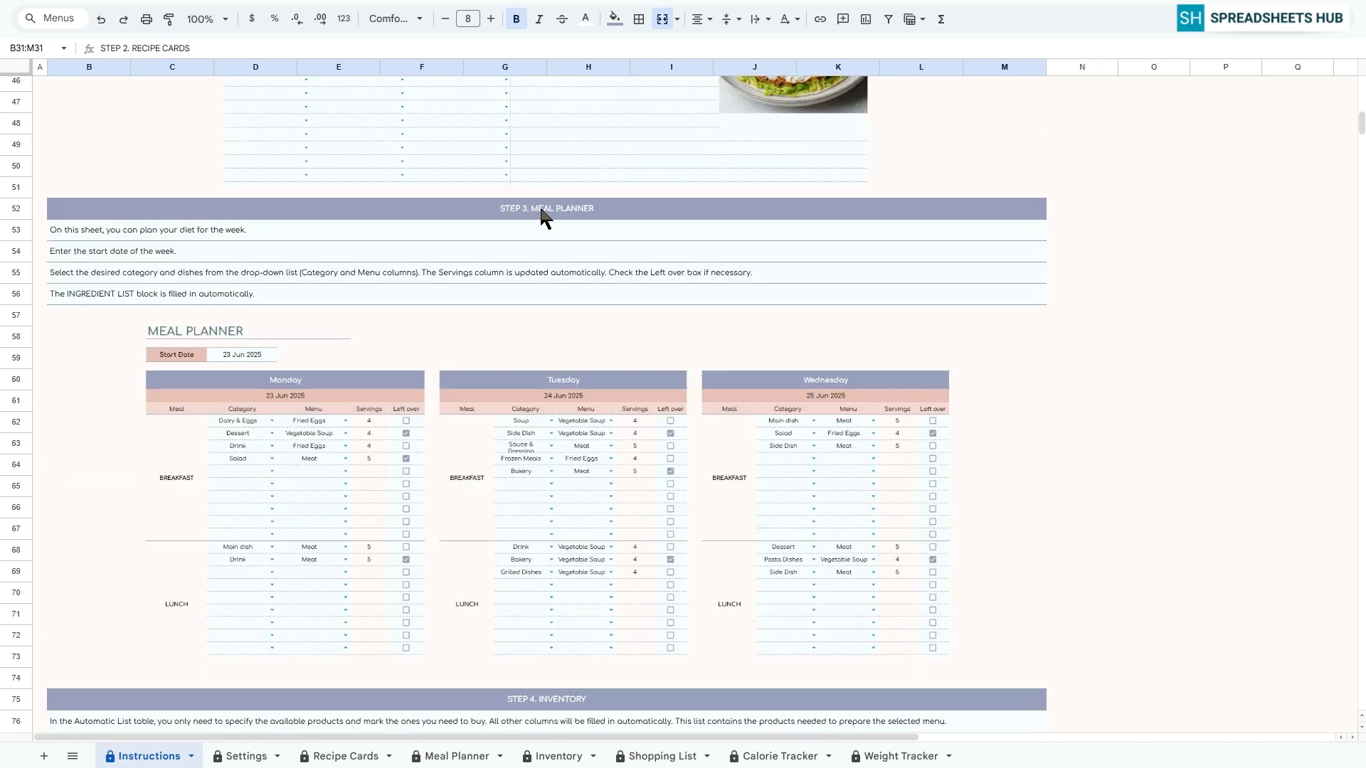
pyautogui.click(541, 213)
pyautogui.scroll(-7, 866, 498)
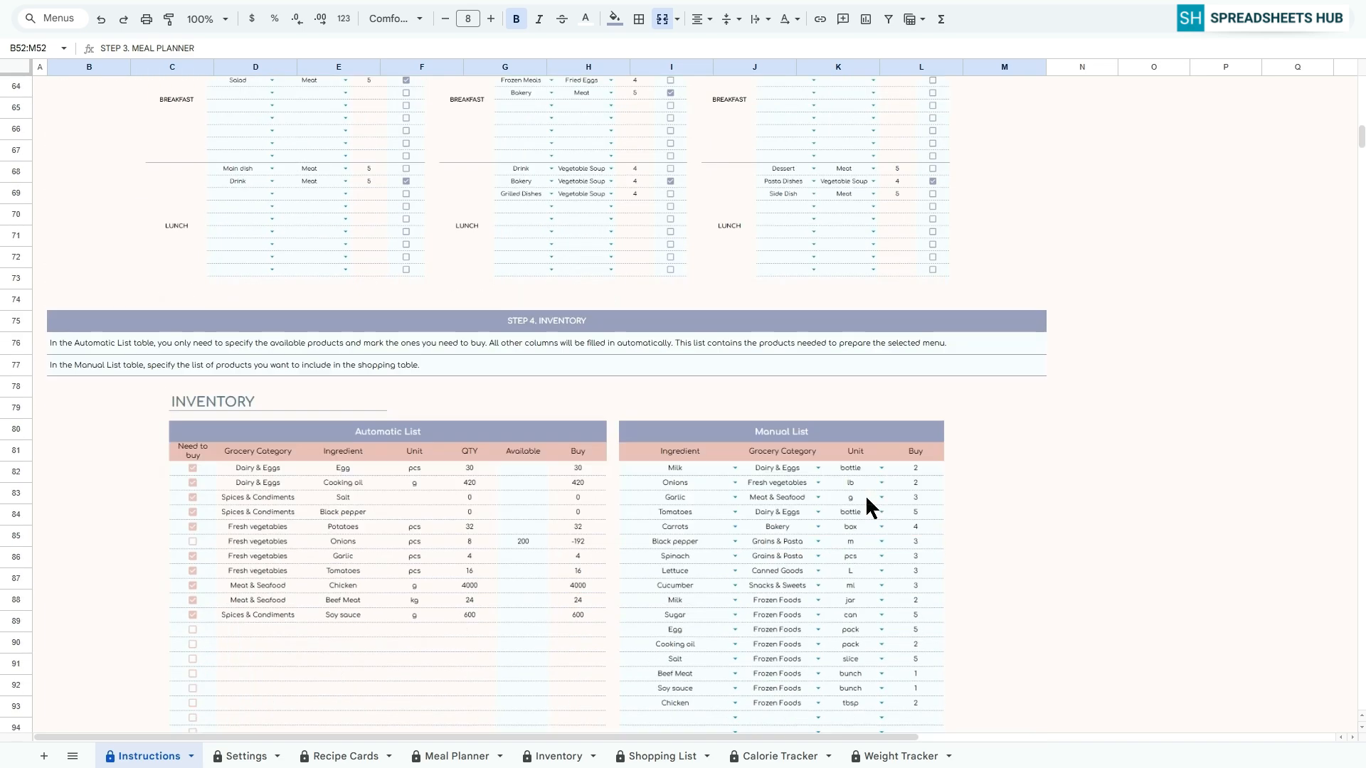
pyautogui.click(599, 229)
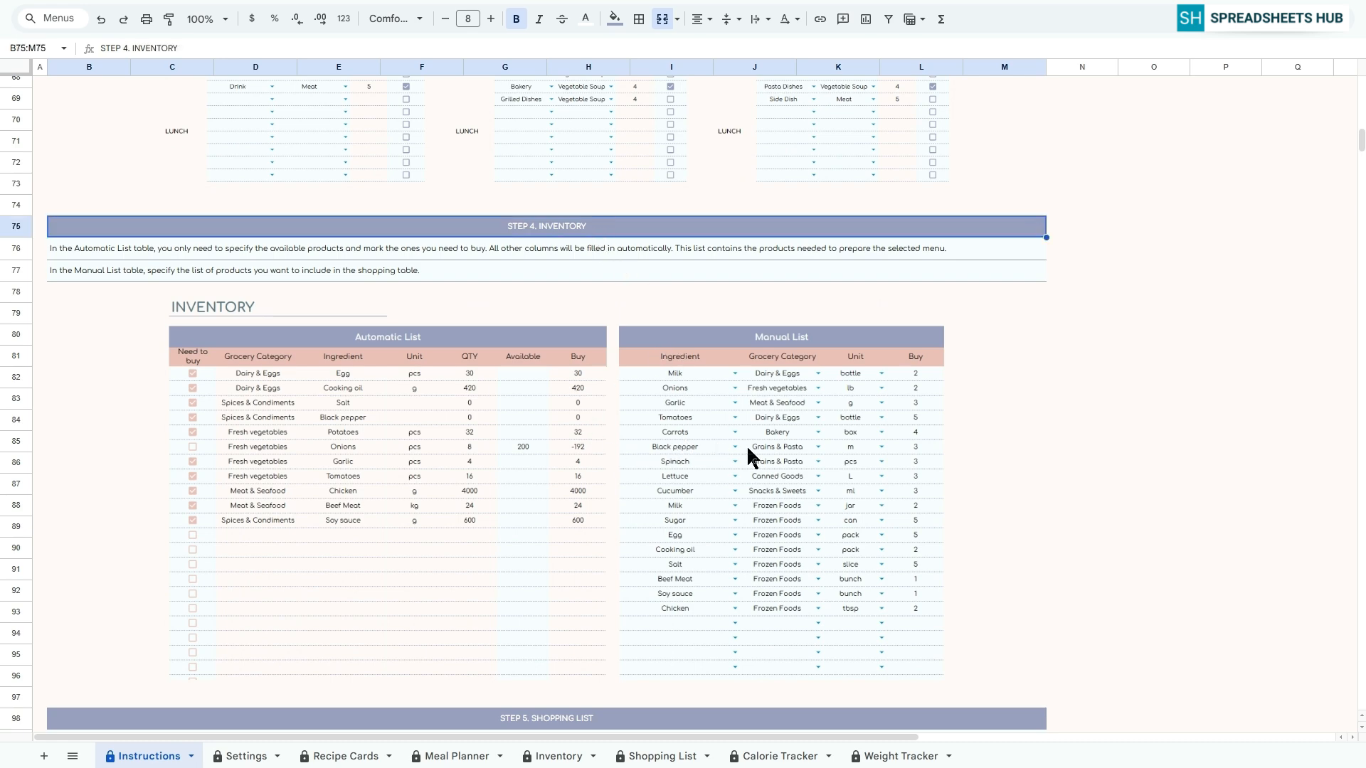
pyautogui.scroll(-9, 776, 460)
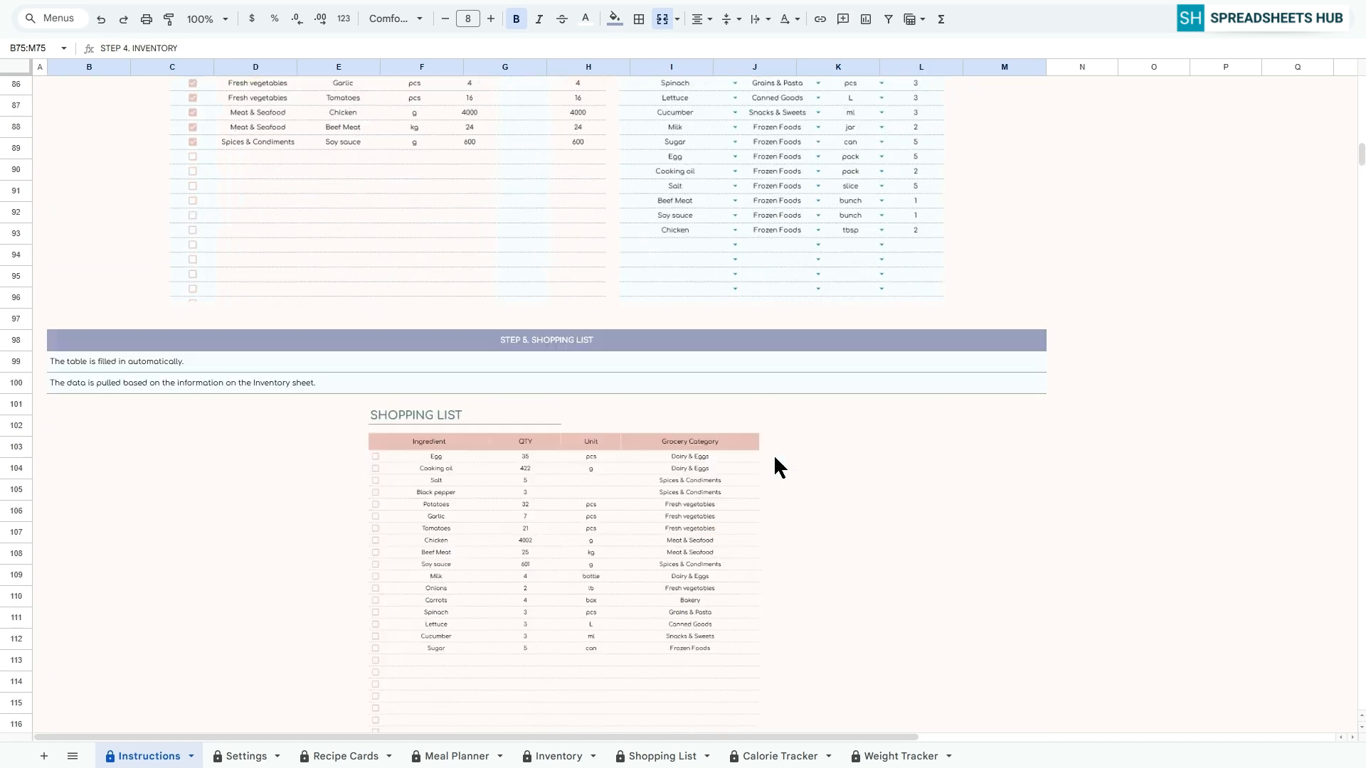
pyautogui.click(521, 156)
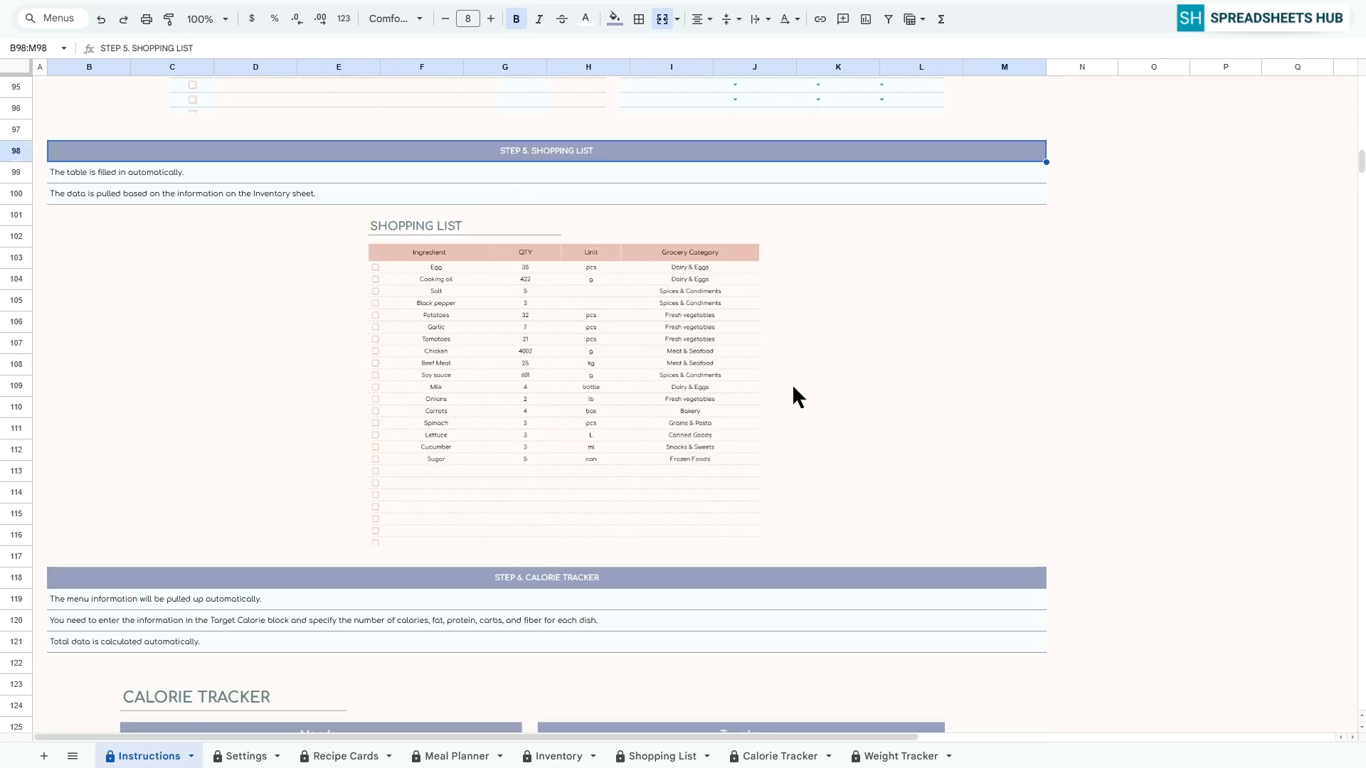
pyautogui.scroll(-6, 791, 383)
pyautogui.click(575, 186)
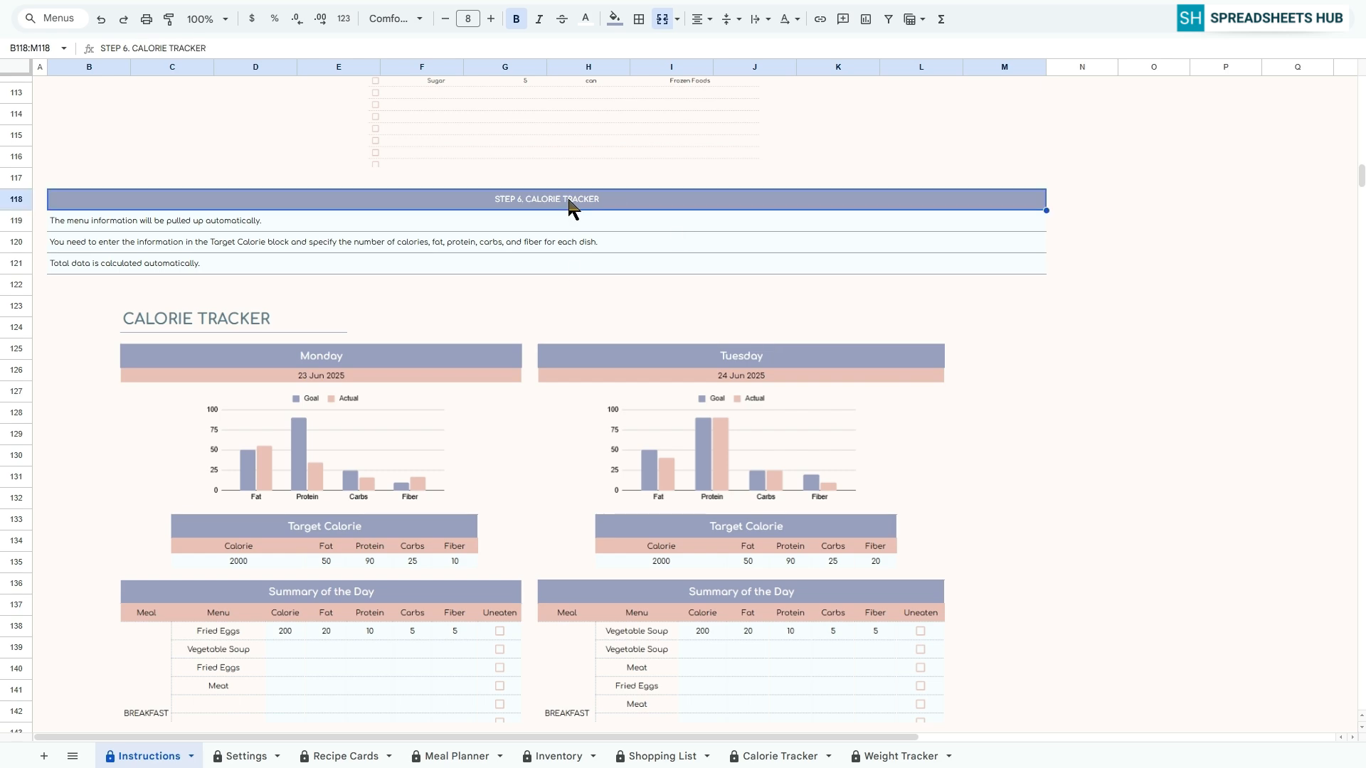
pyautogui.scroll(-2, 579, 356)
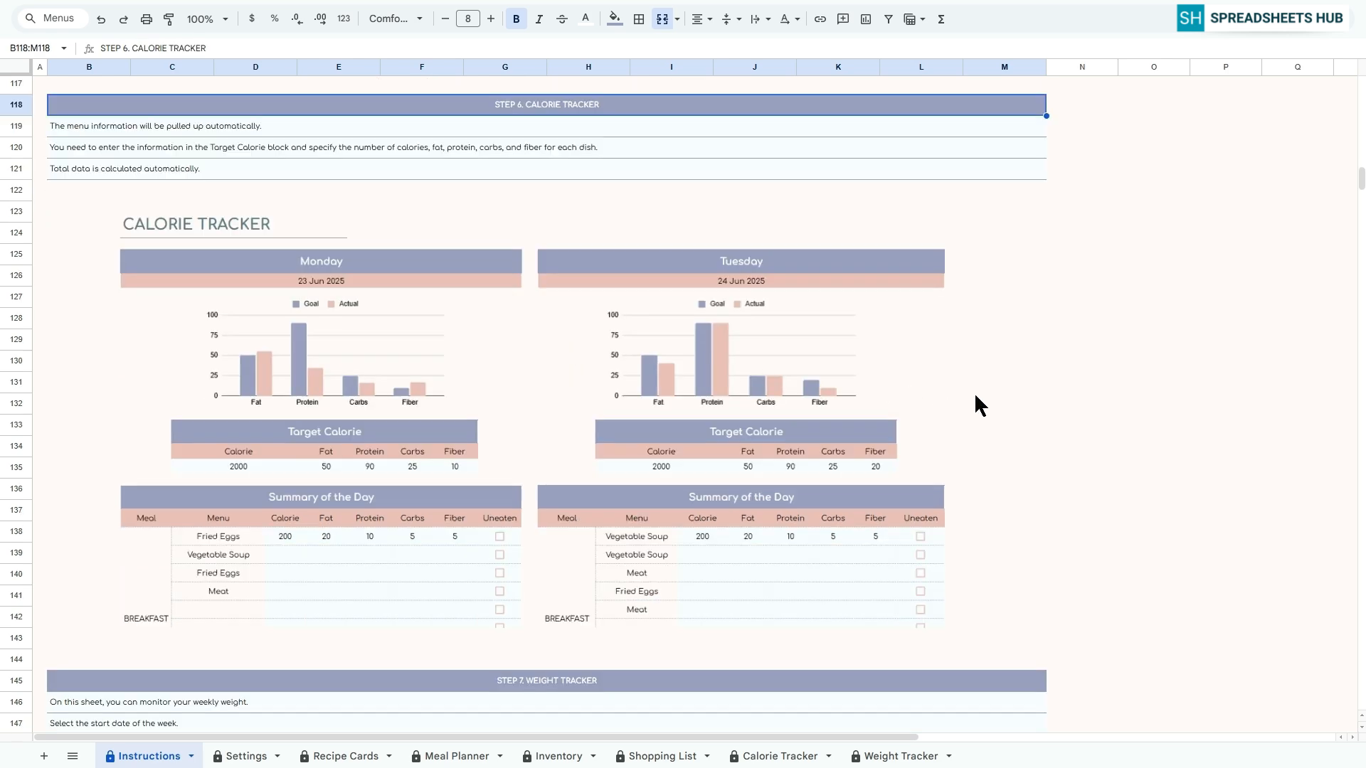
pyautogui.scroll(-9, 975, 405)
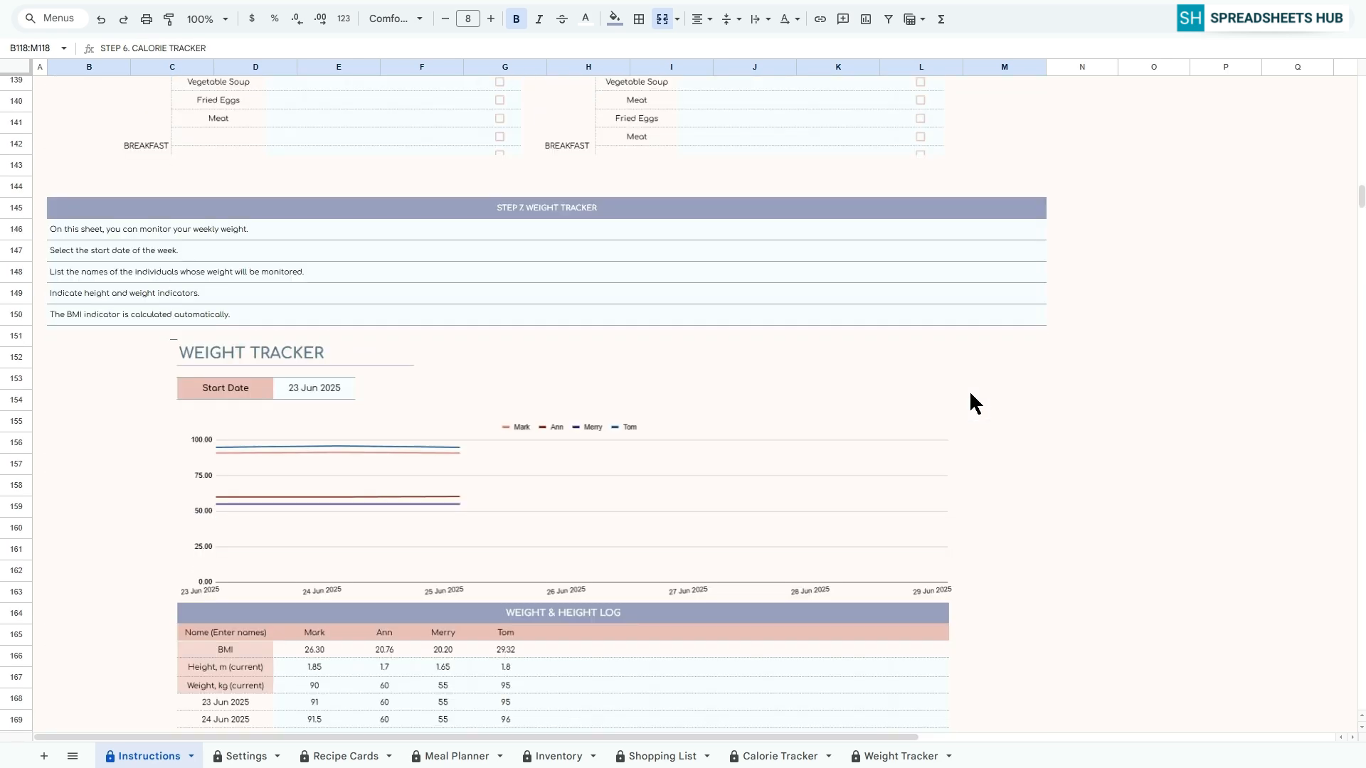
pyautogui.click(544, 122)
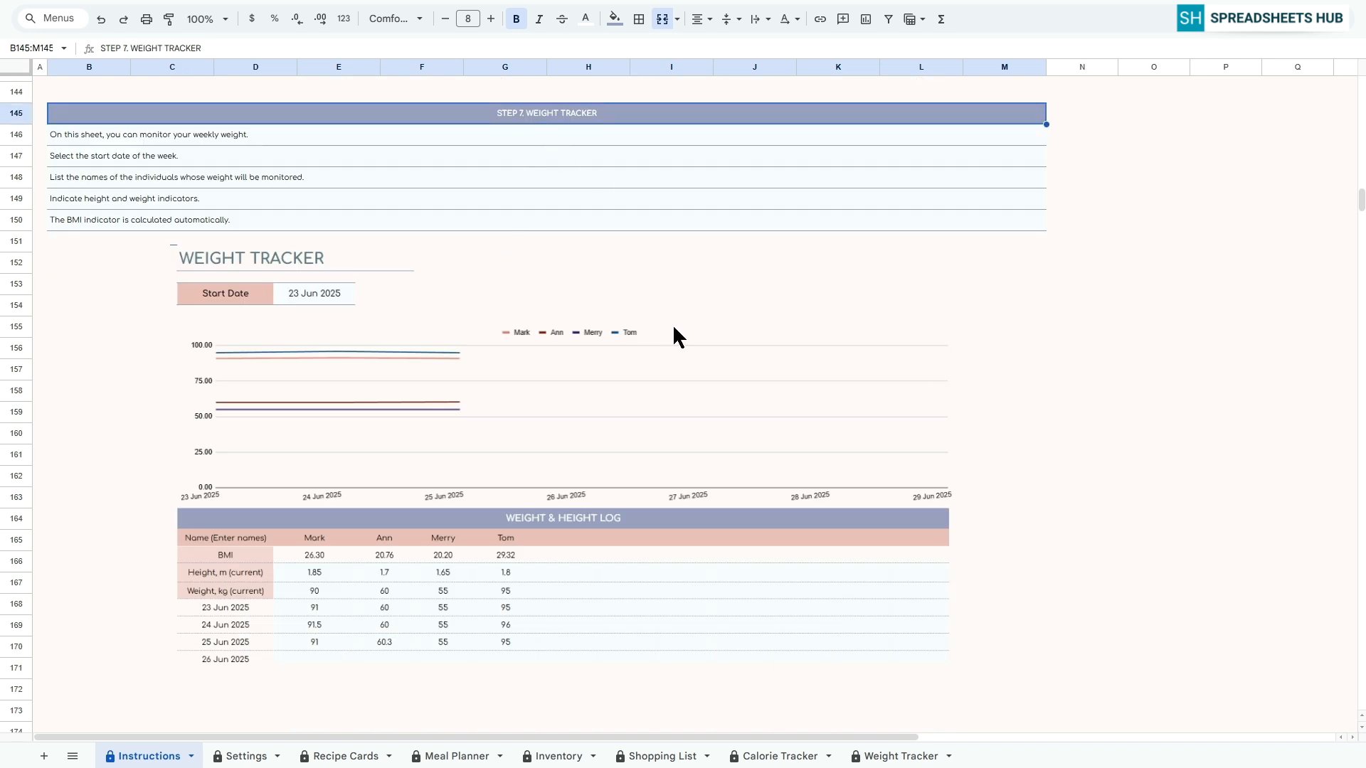
# On the Settings sheet, list Main Dish, Dessert, Drink and Salad in the Category column starting at B6
pyautogui.click(245, 755)
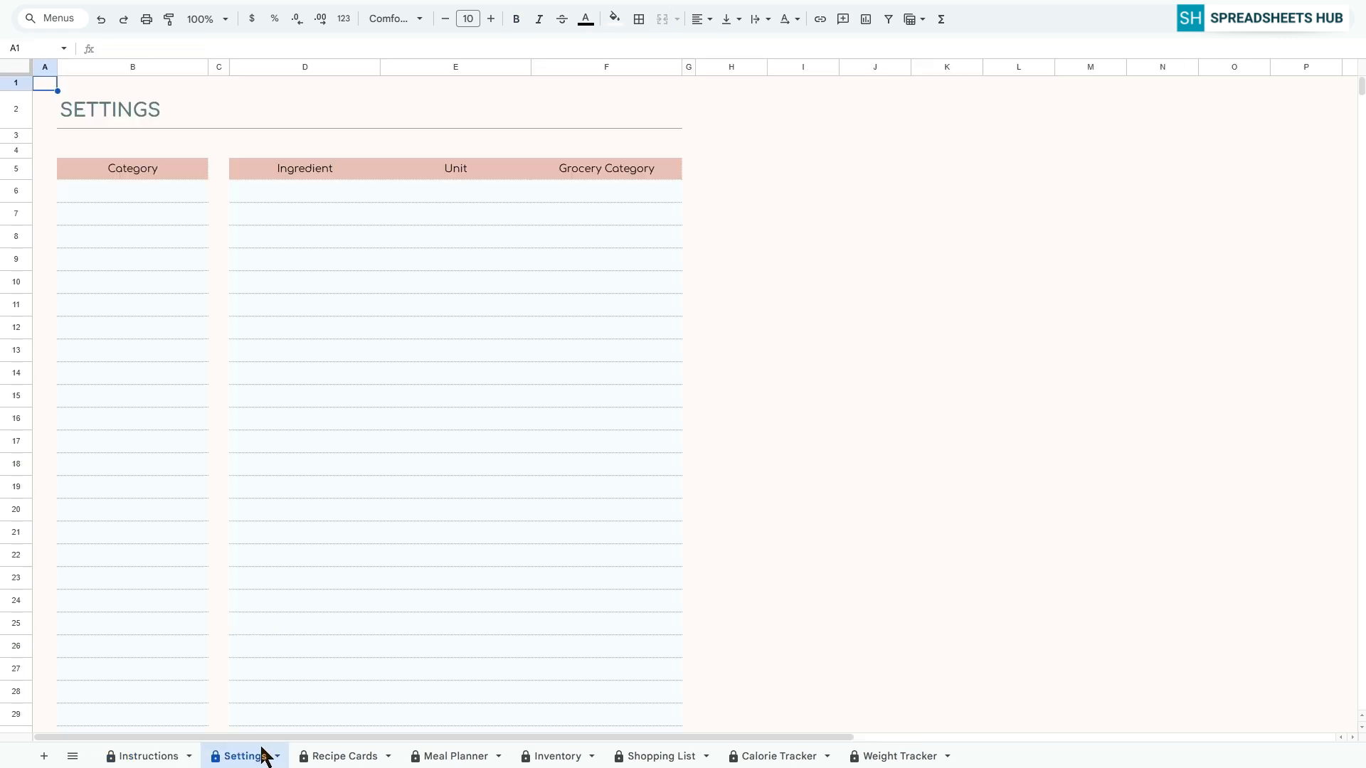
pyautogui.click(138, 188)
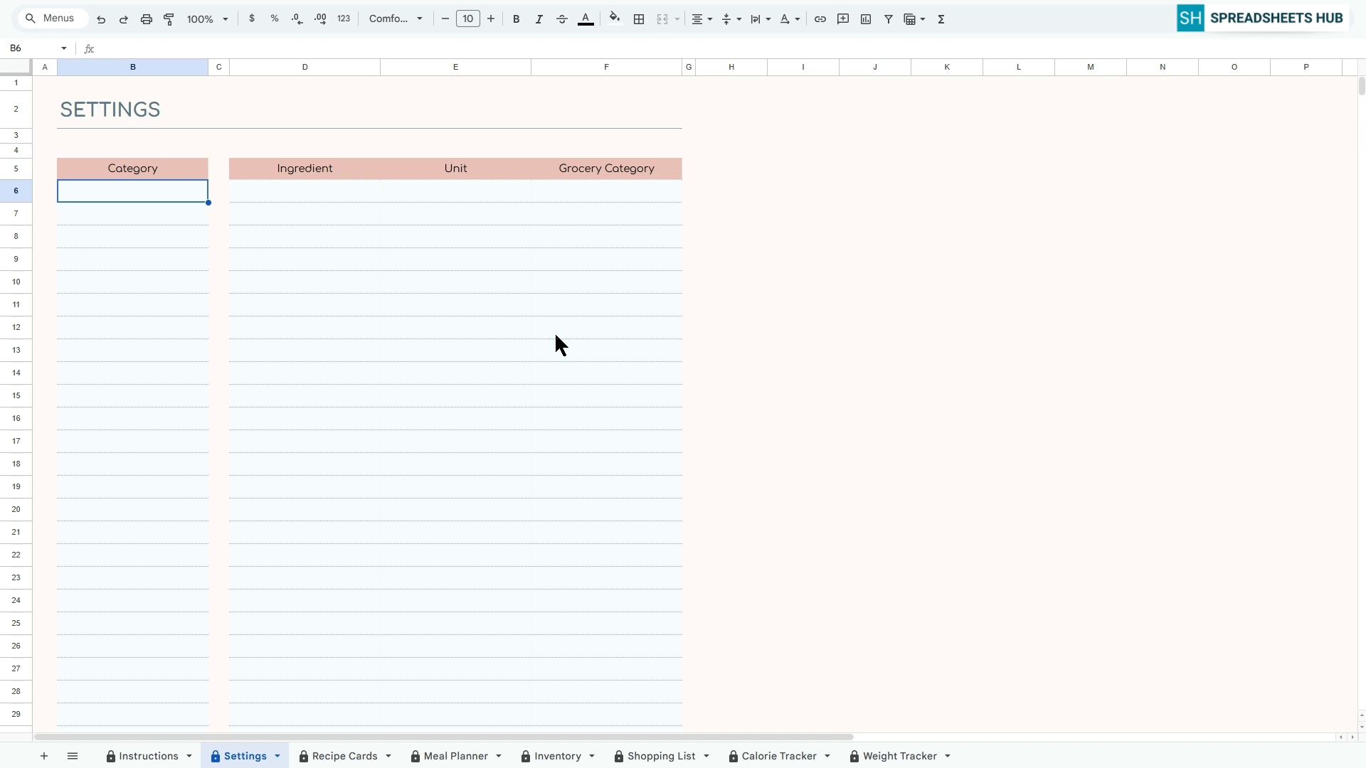
pyautogui.write('Main Dish')
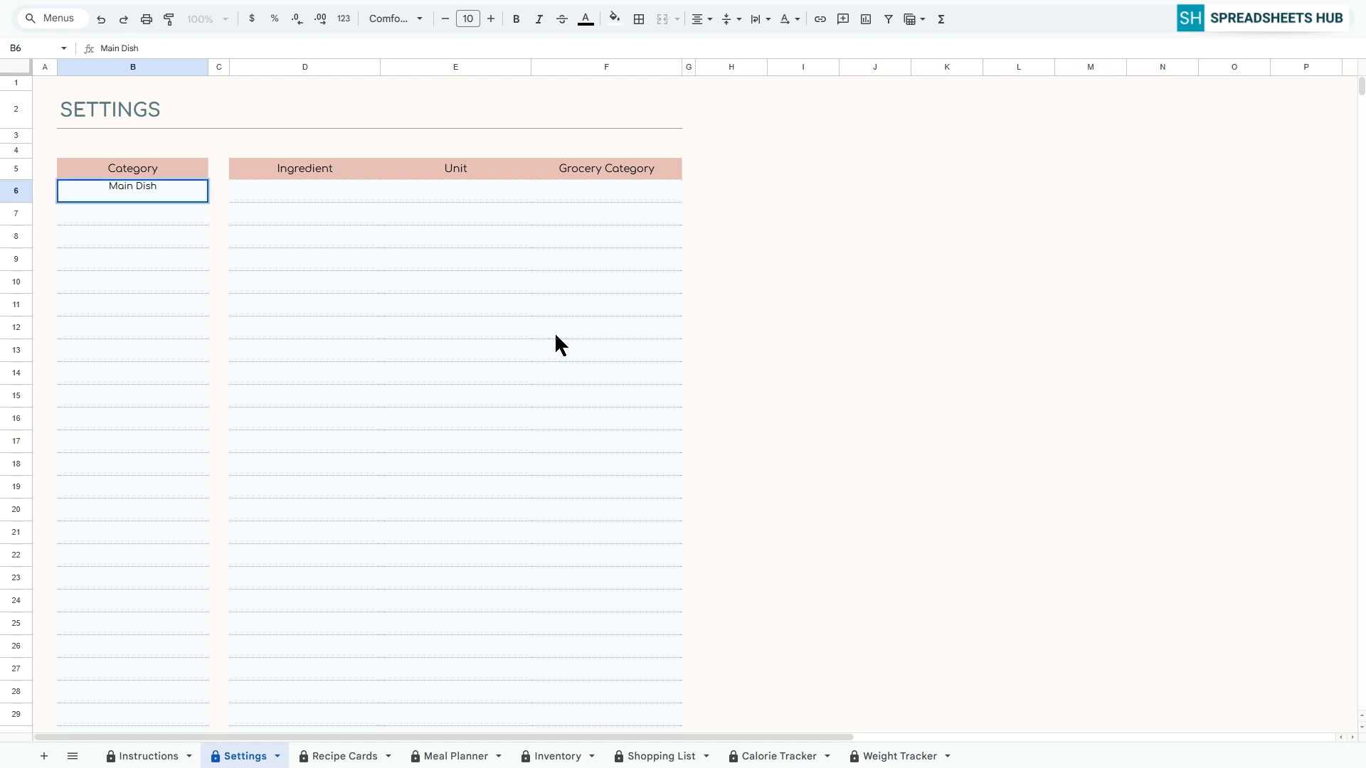
pyautogui.press('Return')
pyautogui.write('Dessert')
pyautogui.press('Return')
pyautogui.write('Drink')
pyautogui.press('Return')
pyautogui.write('Salad')
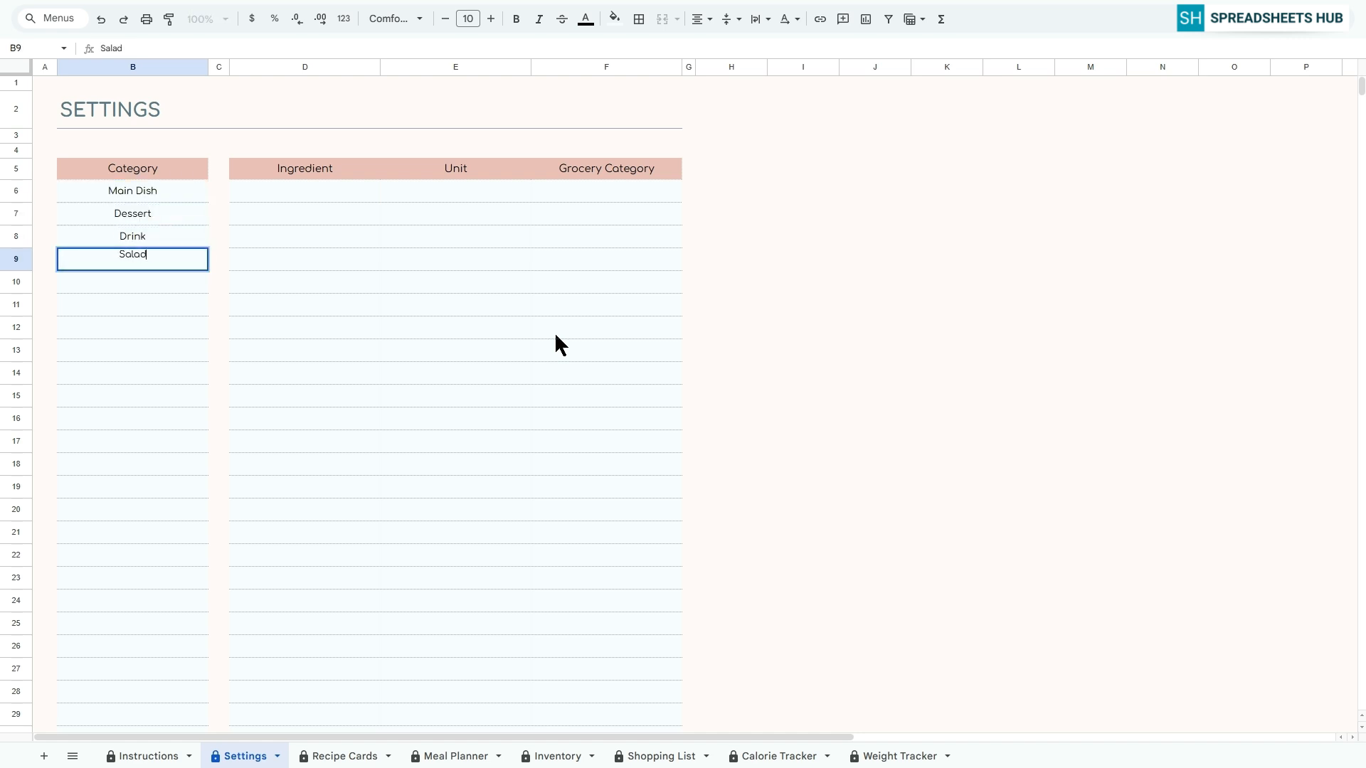
pyautogui.press('Return')
# Continue the Category column below Salad with Breakfast, Snacks, Seafood and Bakery
pyautogui.write('Breakfast')
pyautogui.press('Return')
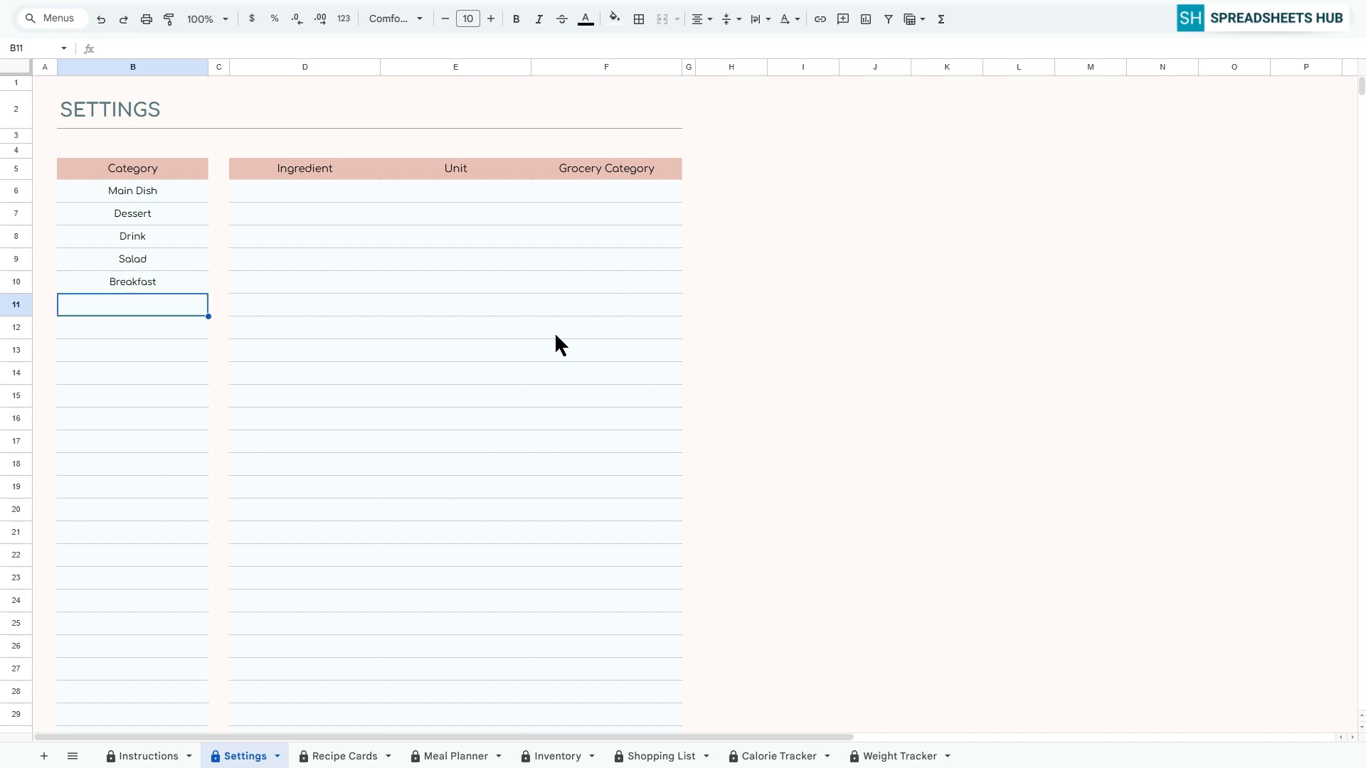
pyautogui.write('Snacks')
pyautogui.press('Return')
pyautogui.write('Seafood')
pyautogui.press('Return')
pyautogui.write('Bakery')
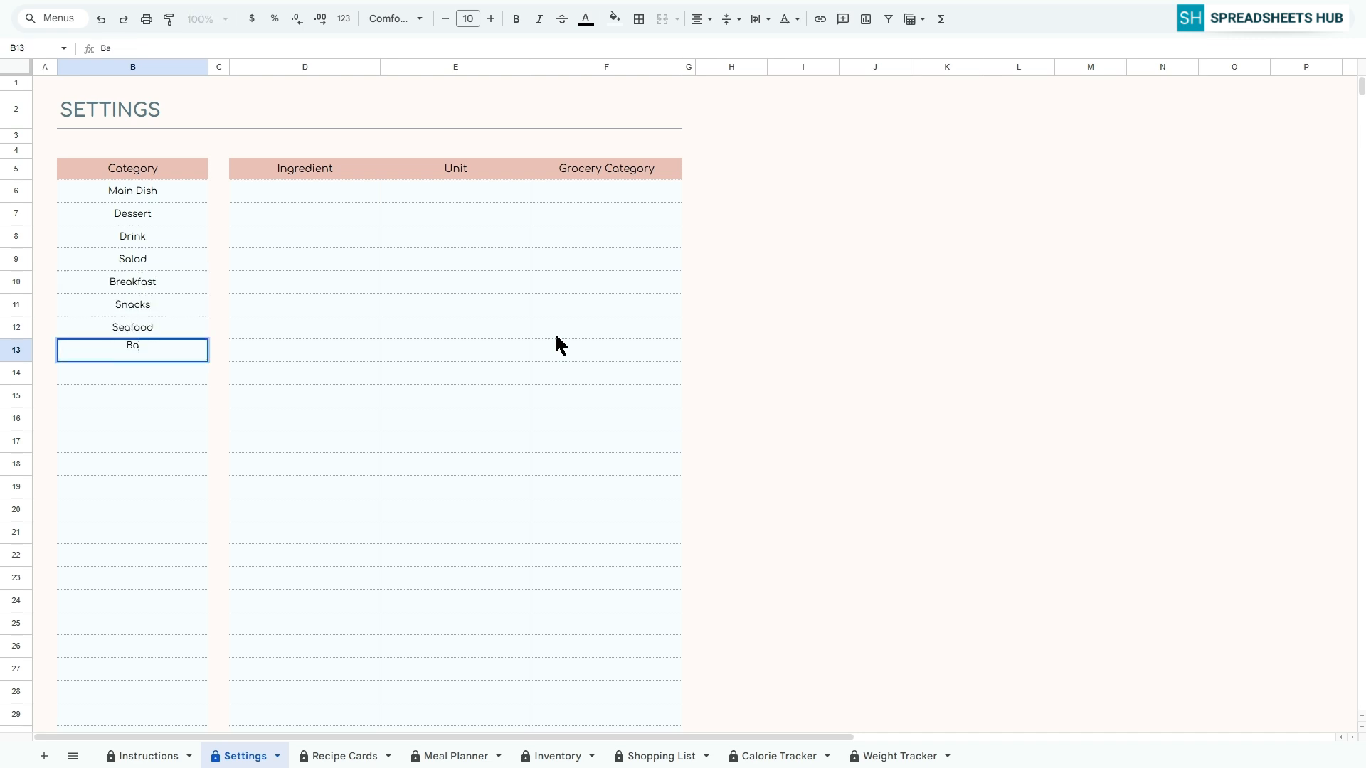
pyautogui.press('Return')
# List Beef Meat, Chicken, Cheese and Potatoes in the Ingredient column starting at D6
pyautogui.click(332, 201)
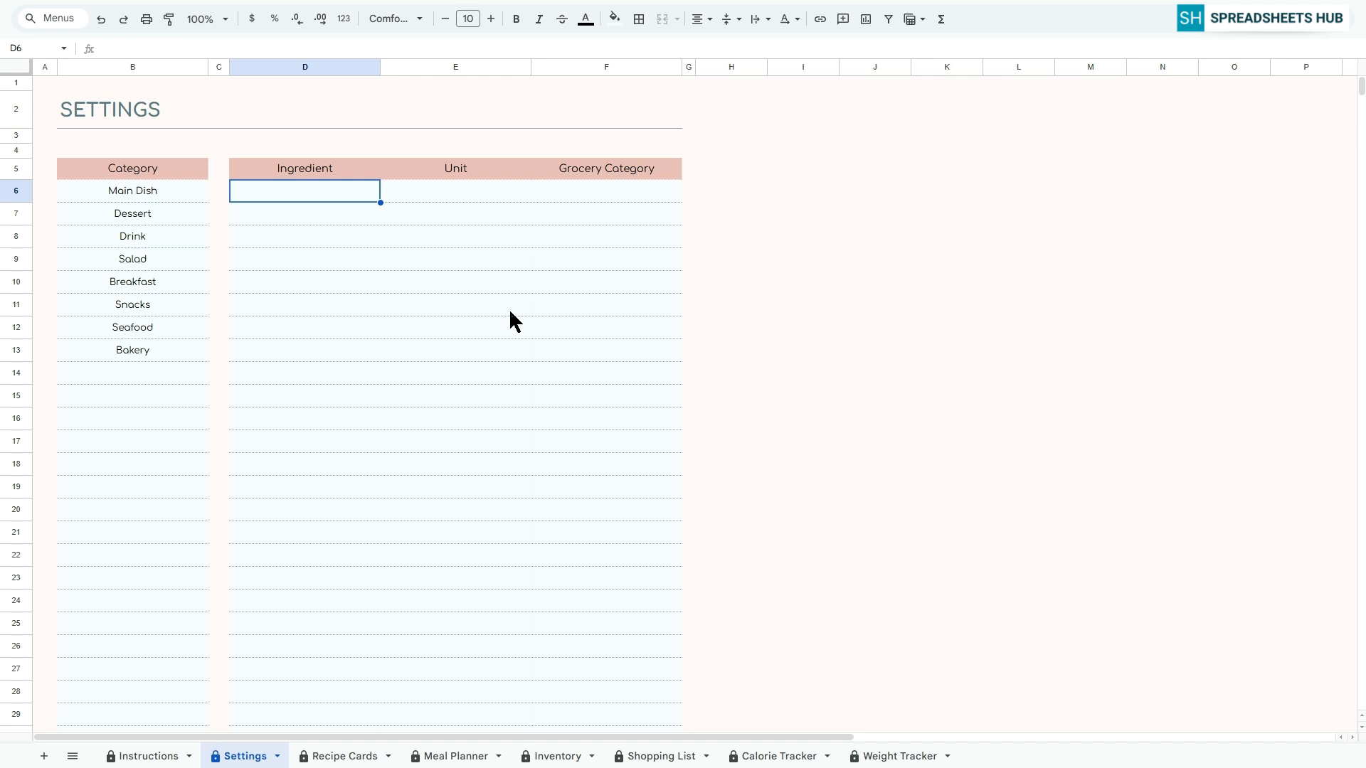
pyautogui.write('Beef Meat')
pyautogui.press('Return')
pyautogui.write('Ch')
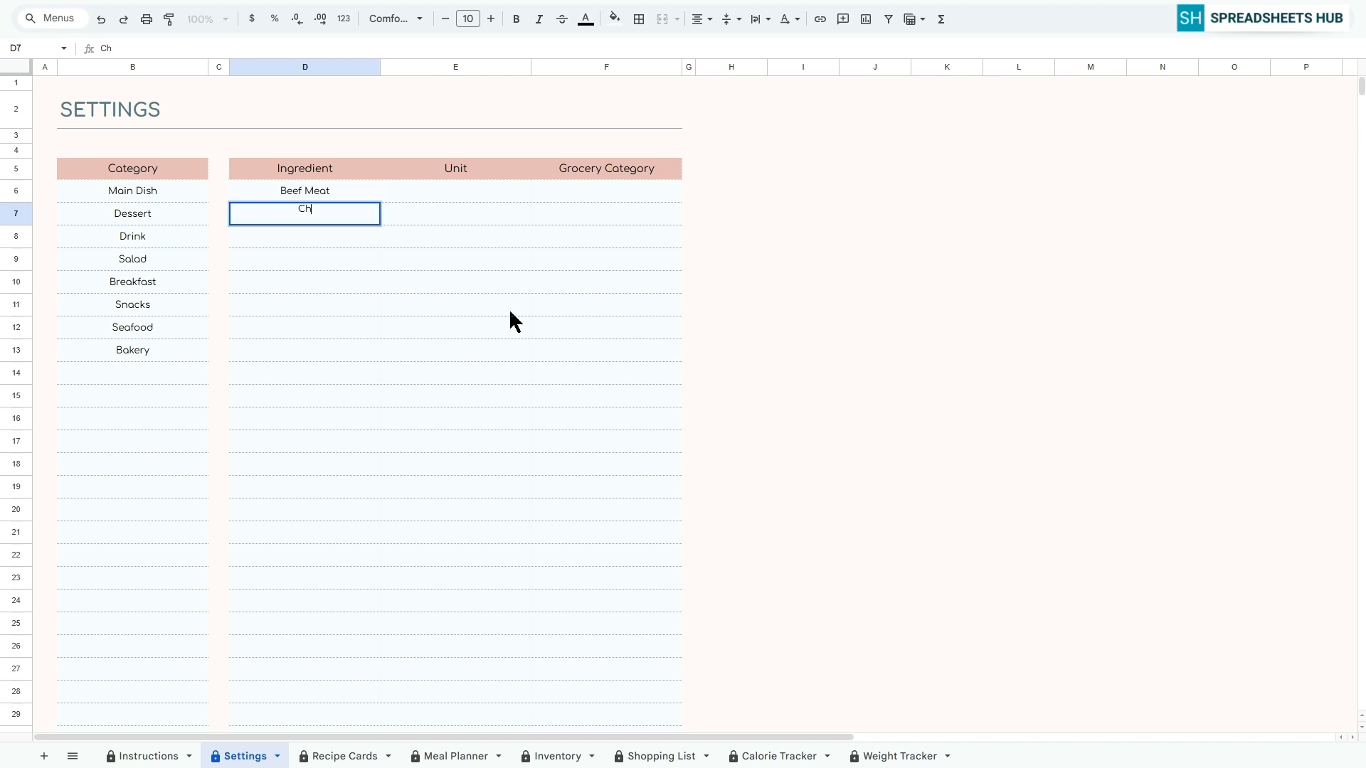
pyautogui.write('icken')
pyautogui.press('Return')
pyautogui.write('Cheese')
pyautogui.press('Return')
pyautogui.write('Pot')
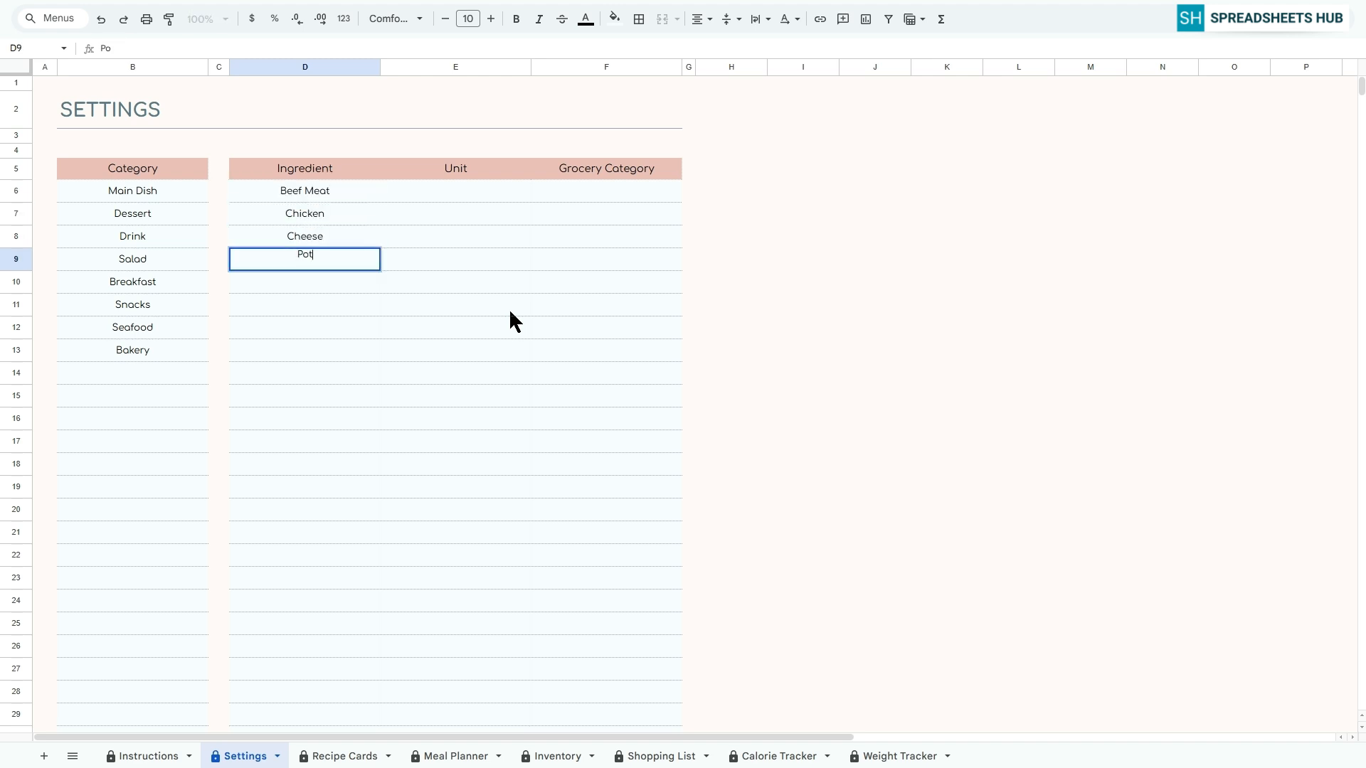
pyautogui.write('atoes')
pyautogui.press('Return')
# Add Tomatoes, Milk and Egg to the Ingredient column below Potatoes
pyautogui.write('Tomatoes')
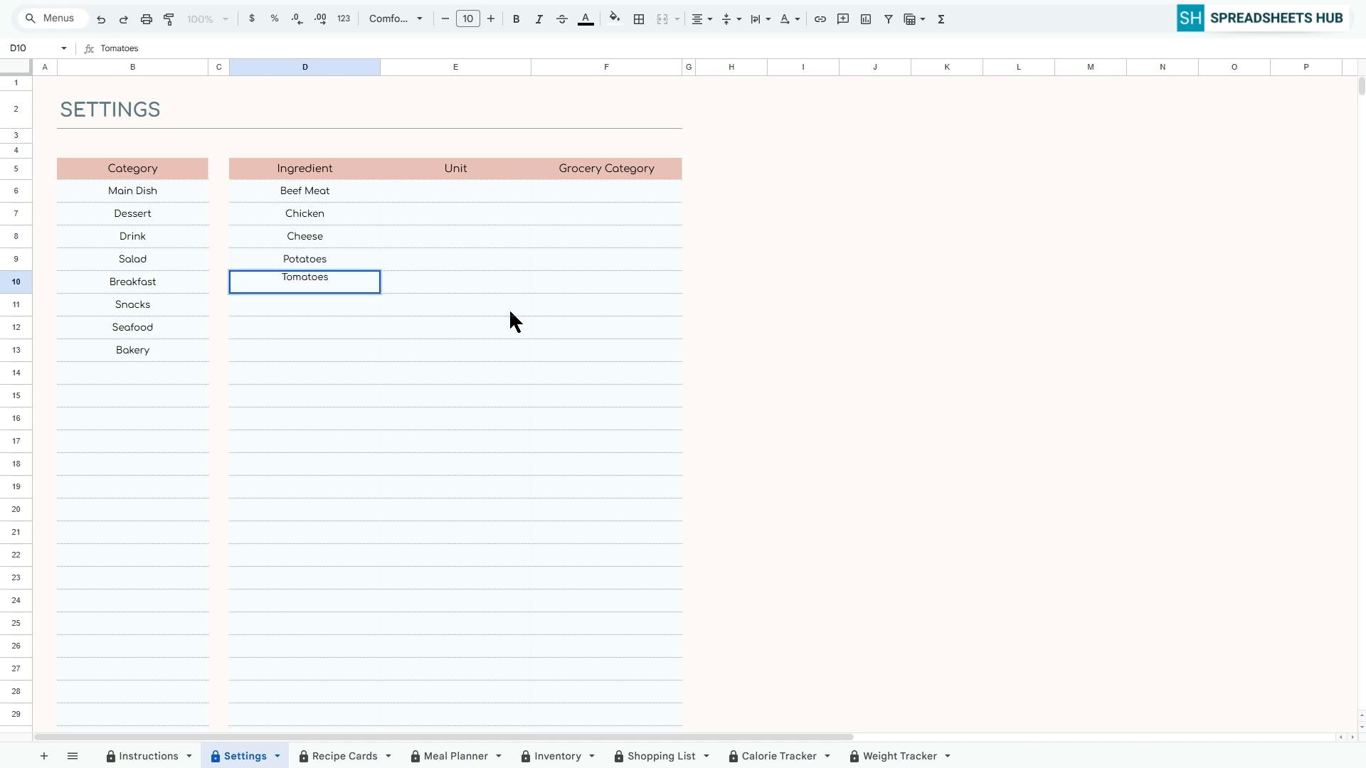
pyautogui.press('Return')
pyautogui.write('Milk')
pyautogui.press('Return')
pyautogui.write('Egg')
pyautogui.press('Return')
# Enter the units kg, lb and g in the Unit column starting at E6
pyautogui.press('Up')
pyautogui.press('Up')
pyautogui.press('Up')
pyautogui.press('Up')
pyautogui.press('Up')
pyautogui.press('Up')
pyautogui.press('Up')
pyautogui.press('Right')
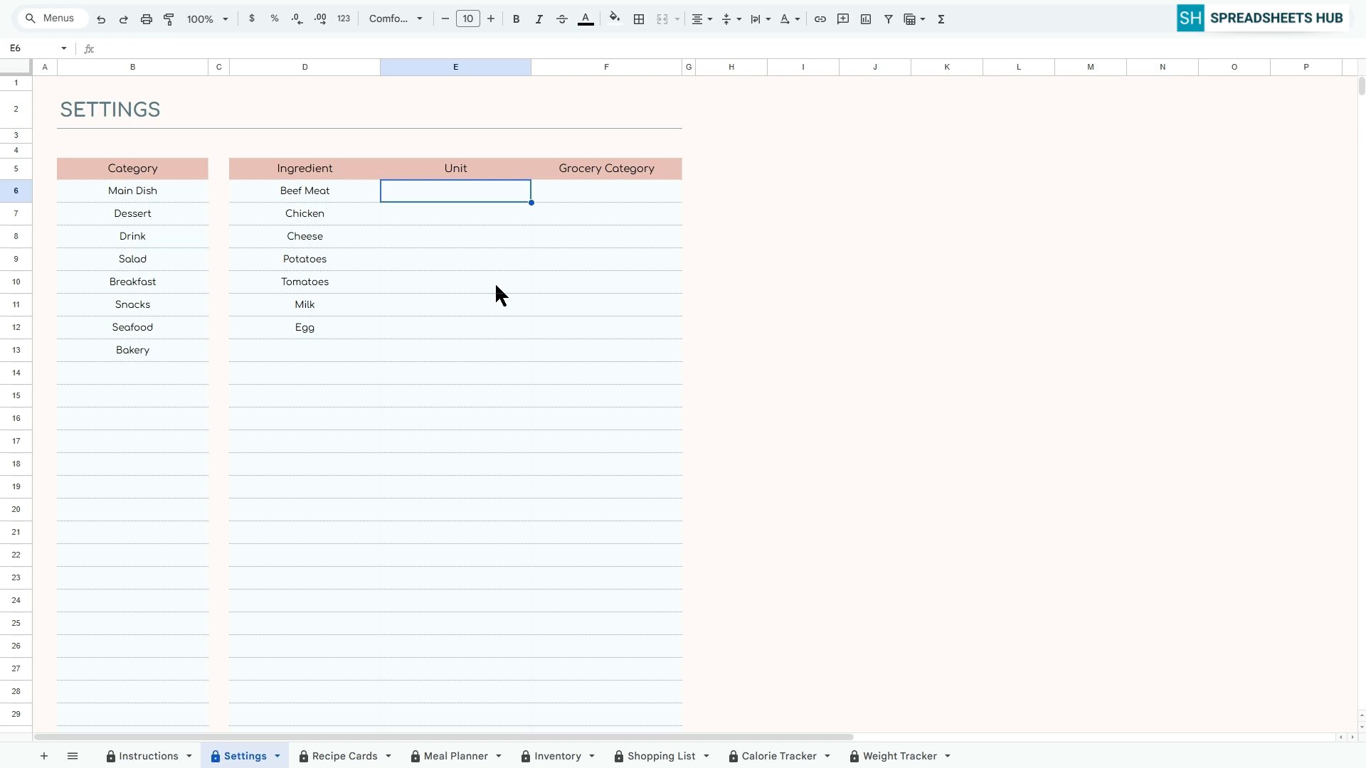
pyautogui.write('kg')
pyautogui.press('Return')
pyautogui.write('lb')
pyautogui.press('Return')
pyautogui.write('g')
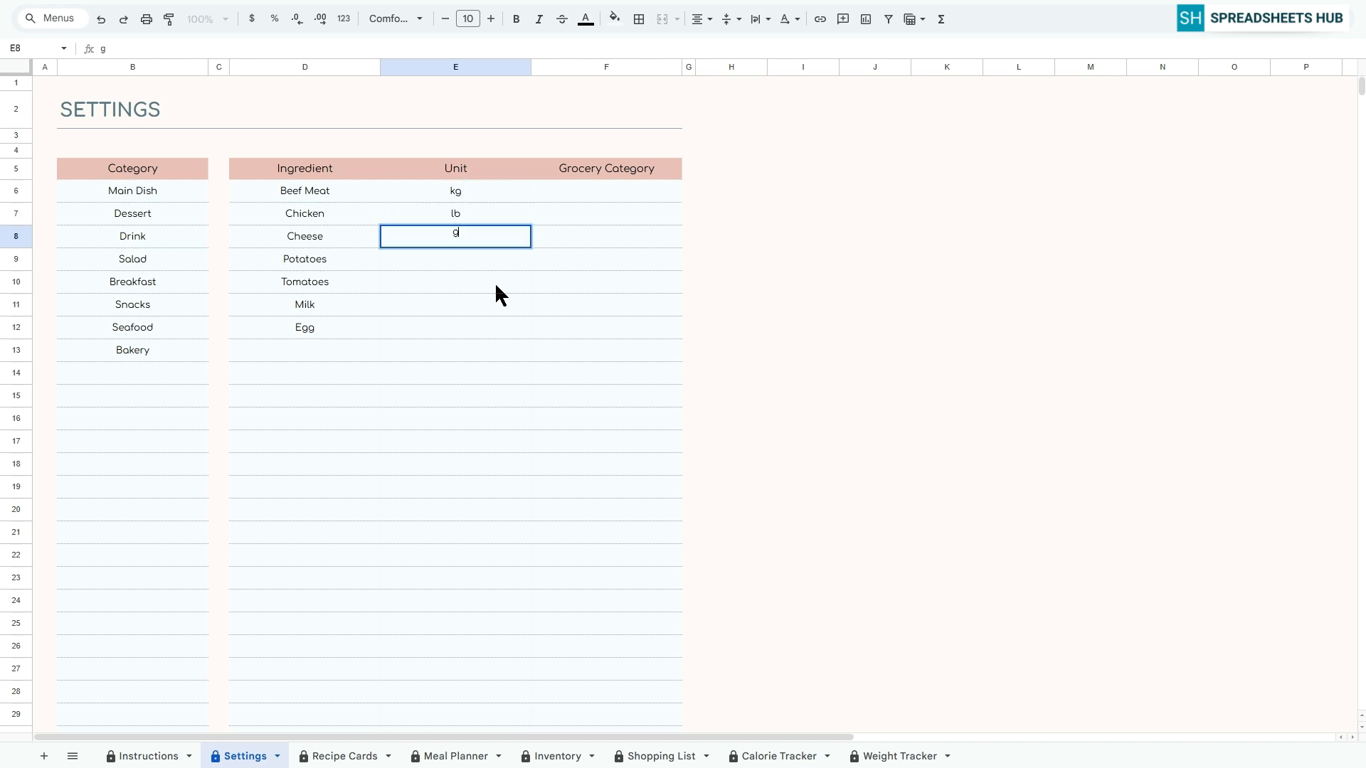
pyautogui.press('Return')
# Add bottle, box and m to the Unit column below g
pyautogui.write('bottle')
pyautogui.press('Return')
pyautogui.write('box')
pyautogui.press('Return')
pyautogui.write('m')
pyautogui.press('Return')
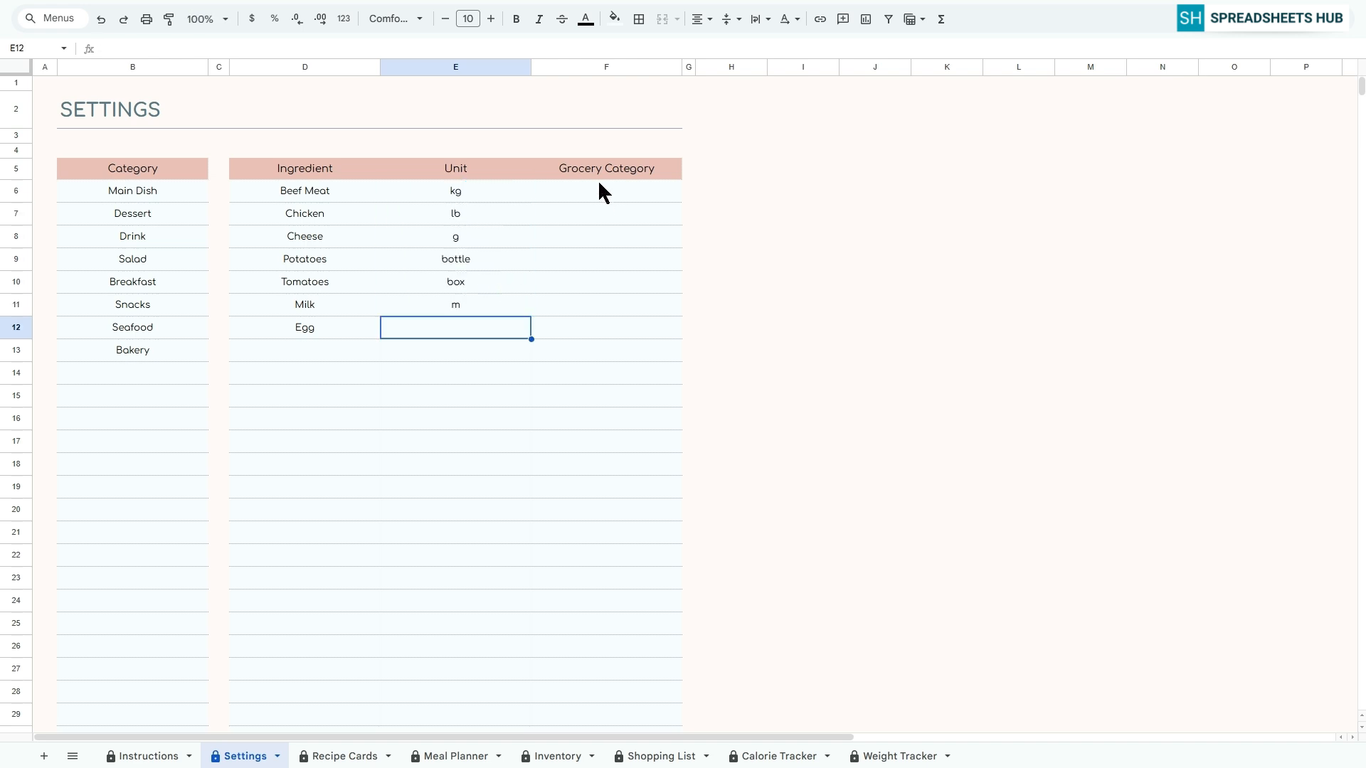
# List Fresh Vegetables, Meat, Seafood and Dairy & Eggs in the Grocery Category column starting at F6
pyautogui.click(598, 188)
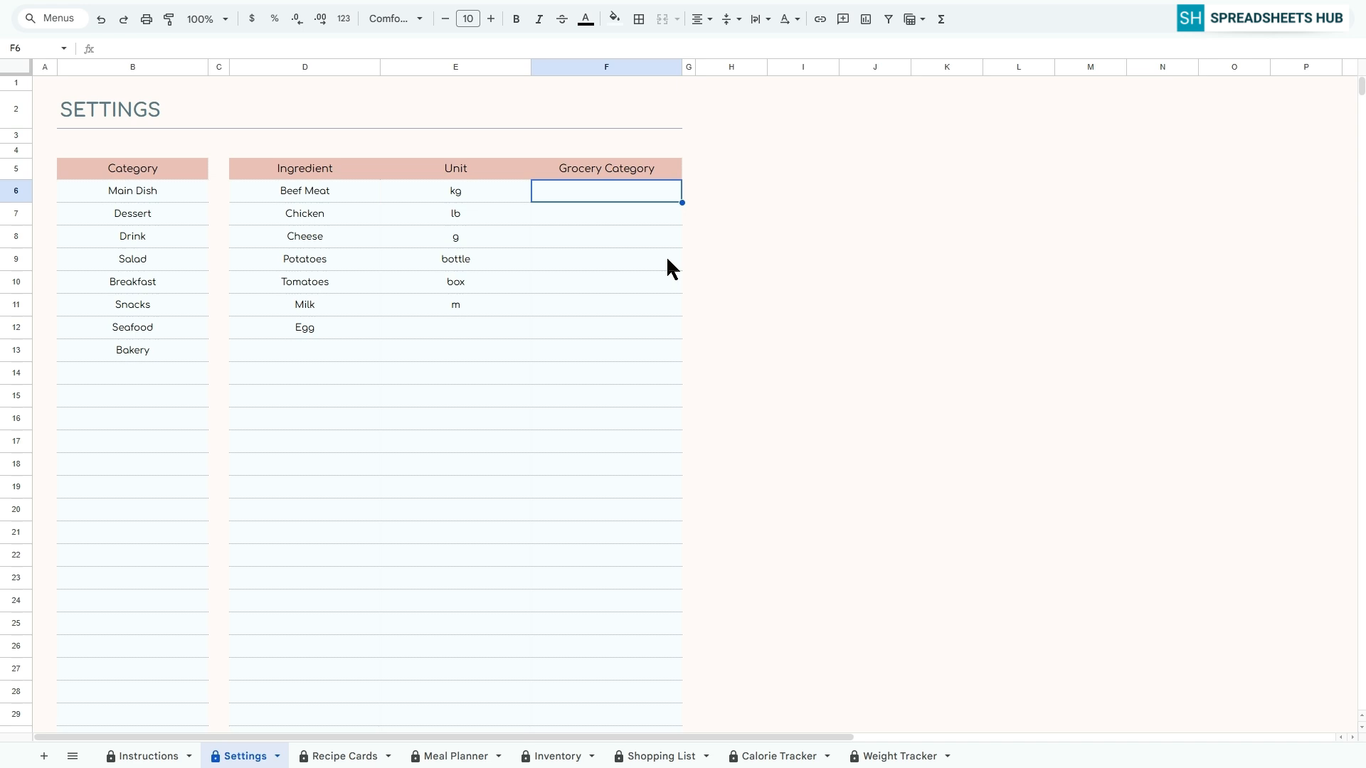
pyautogui.write('Fresh Vegetables')
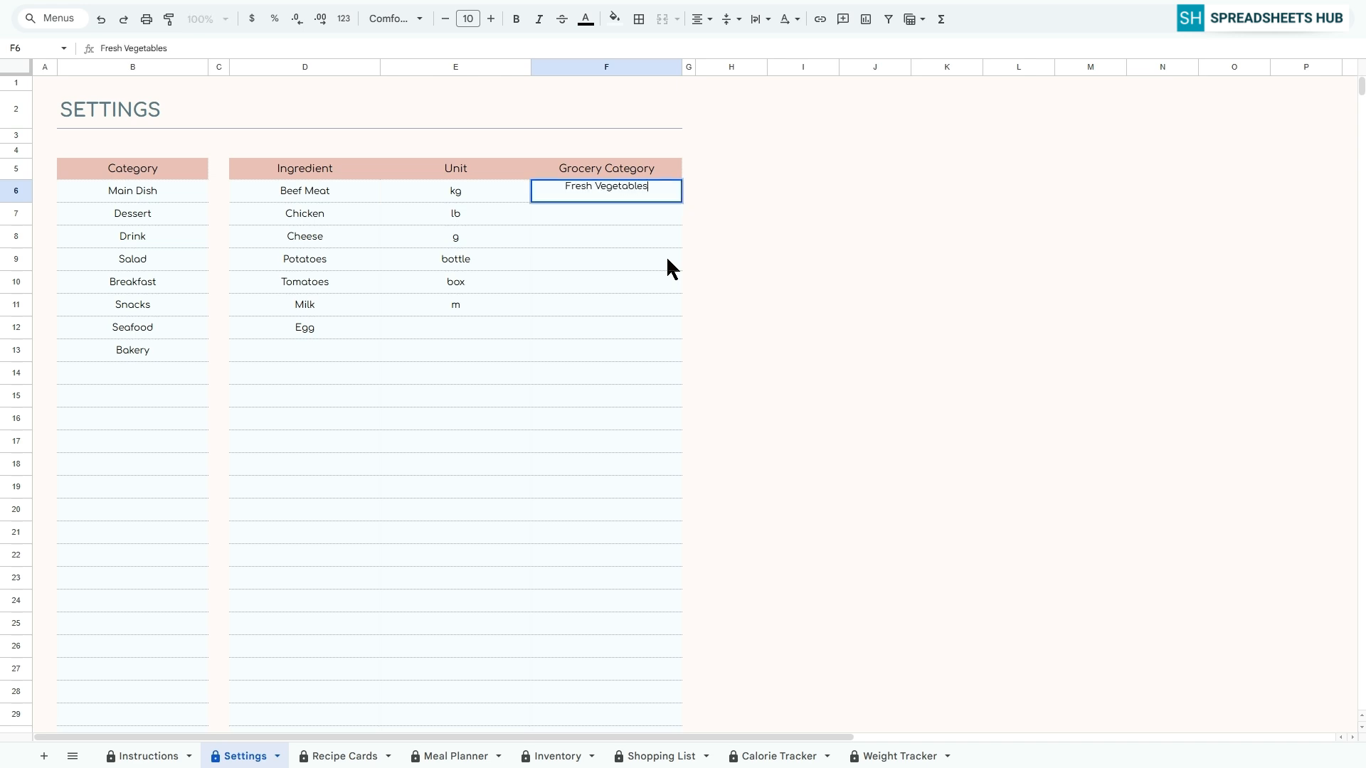
pyautogui.press('Return')
pyautogui.write('Meat')
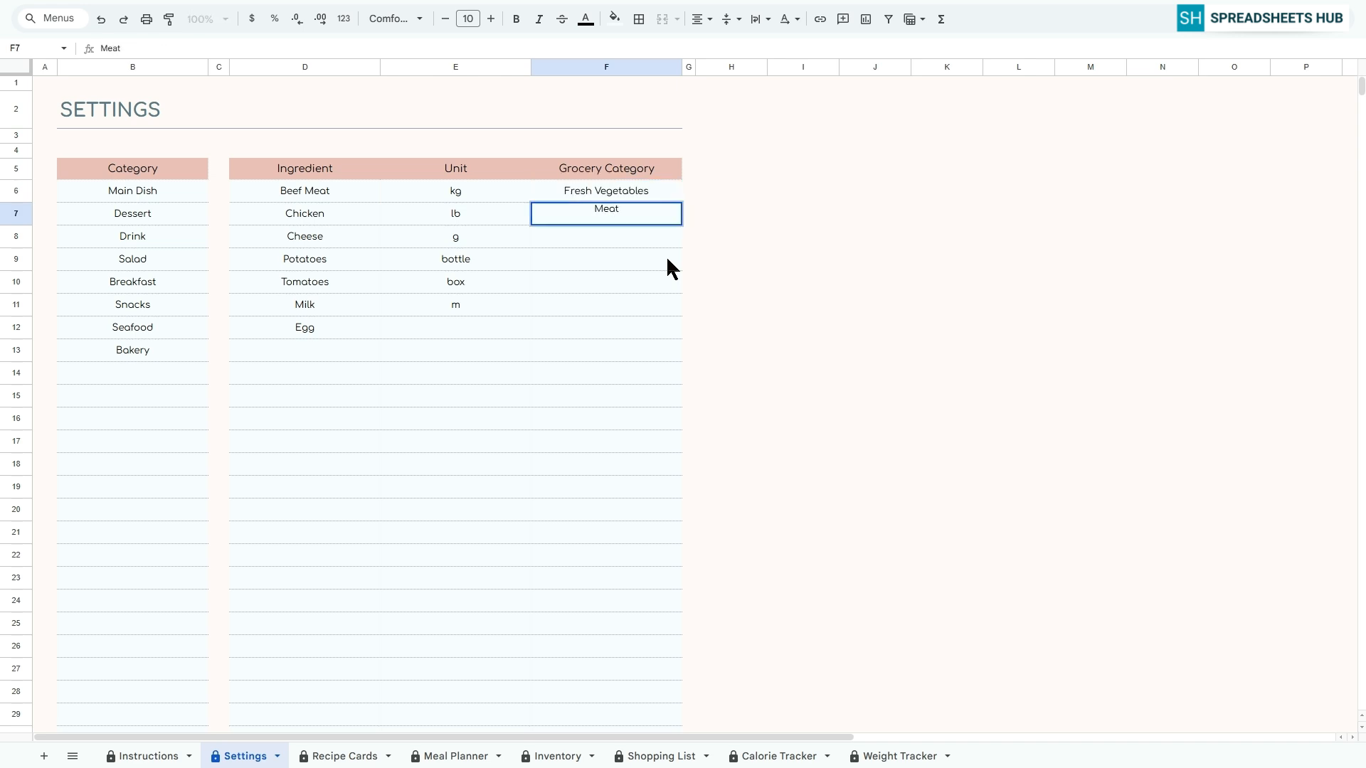
pyautogui.press('Return')
pyautogui.write('Seafood')
pyautogui.press('Return')
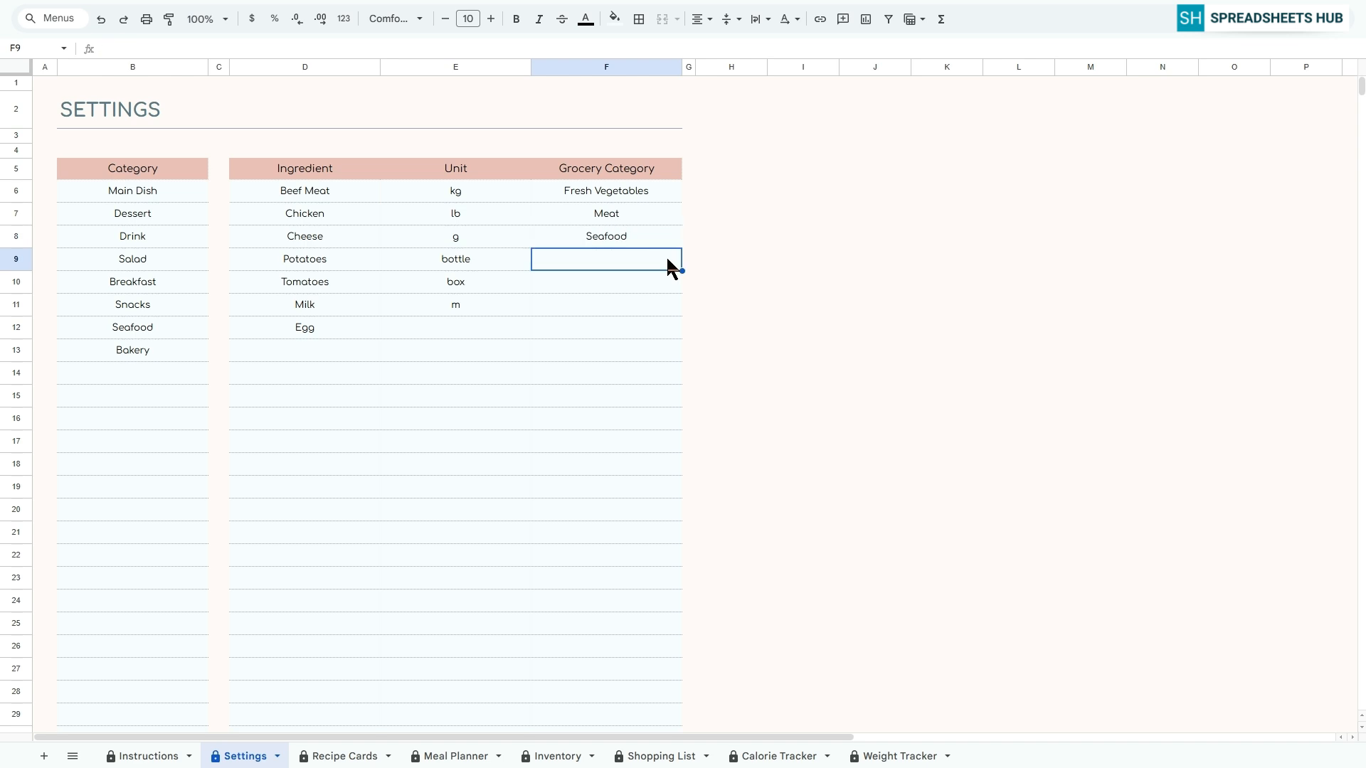
pyautogui.write('Dairy & Eggs')
pyautogui.press('Return')
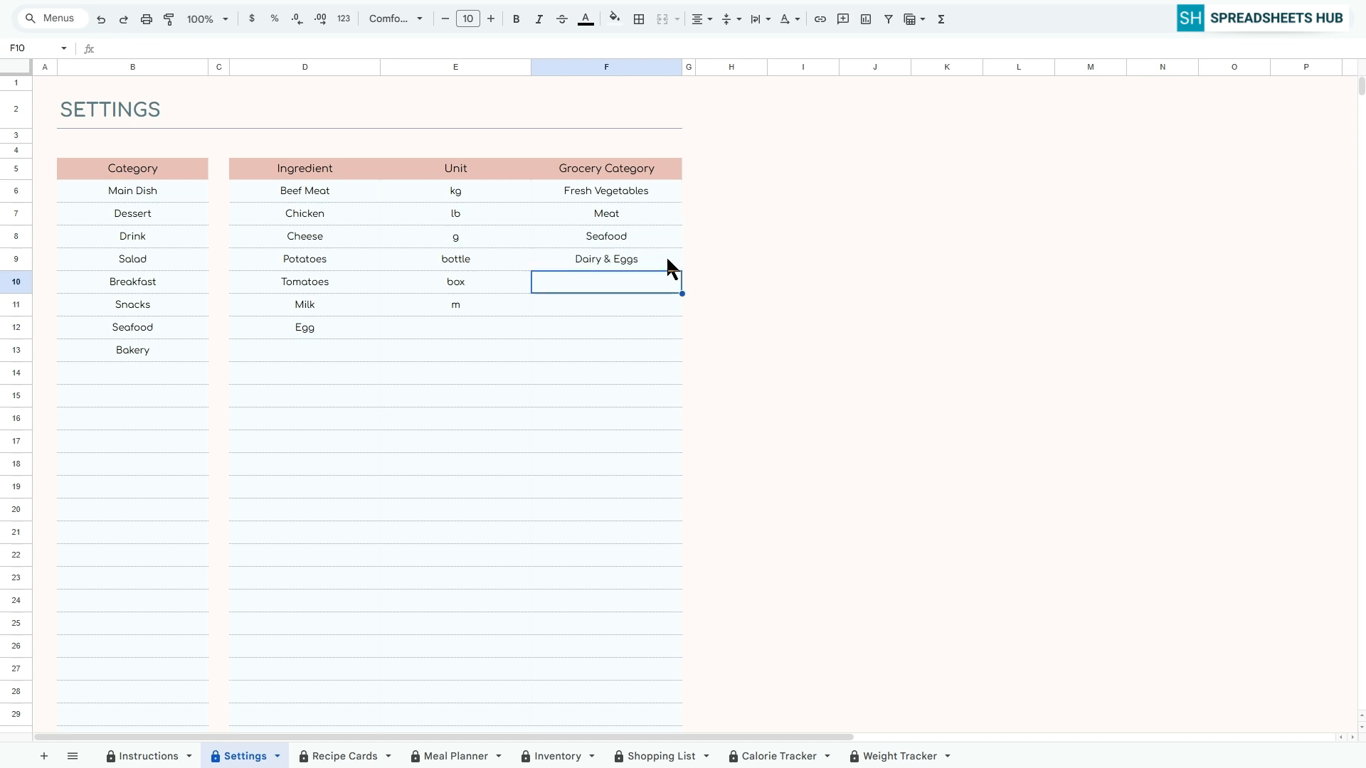
# Add Bakery, Beverages and Frozen Foods to the Grocery Category column below Dairy & Eggs
pyautogui.write('Bakery')
pyautogui.press('Return')
pyautogui.write('Beverages')
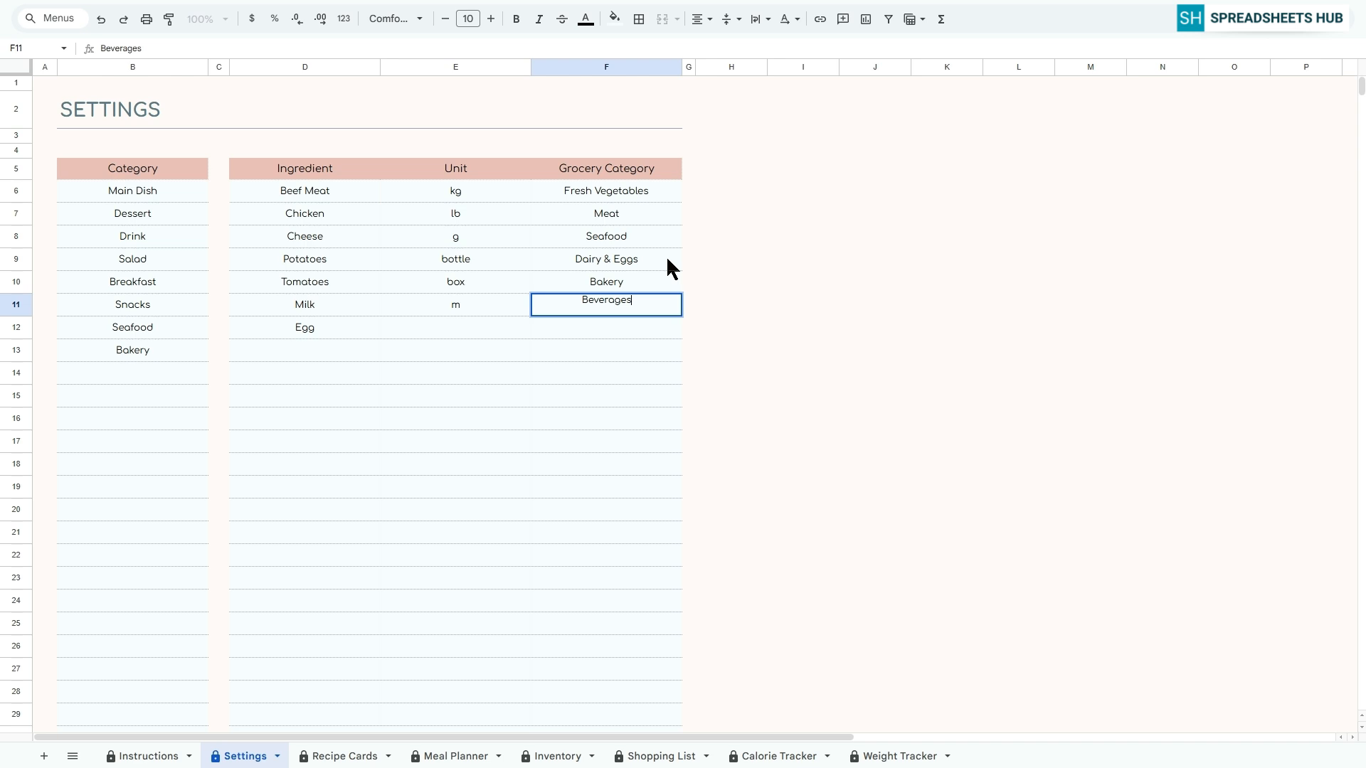
pyautogui.press('Return')
pyautogui.write('Frozen Foods')
pyautogui.press('Return')
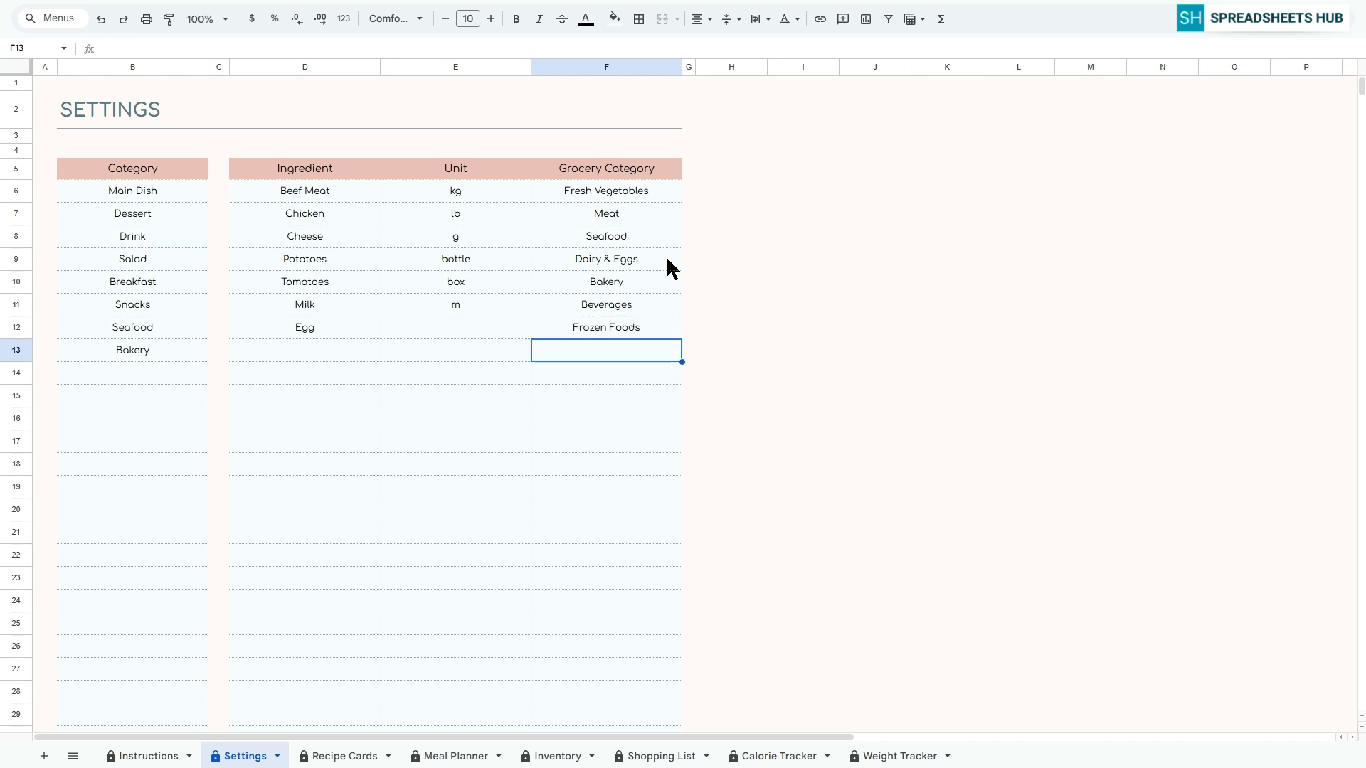
pyautogui.scroll(-5, 441, 335)
pyautogui.scroll(-10, 441, 341)
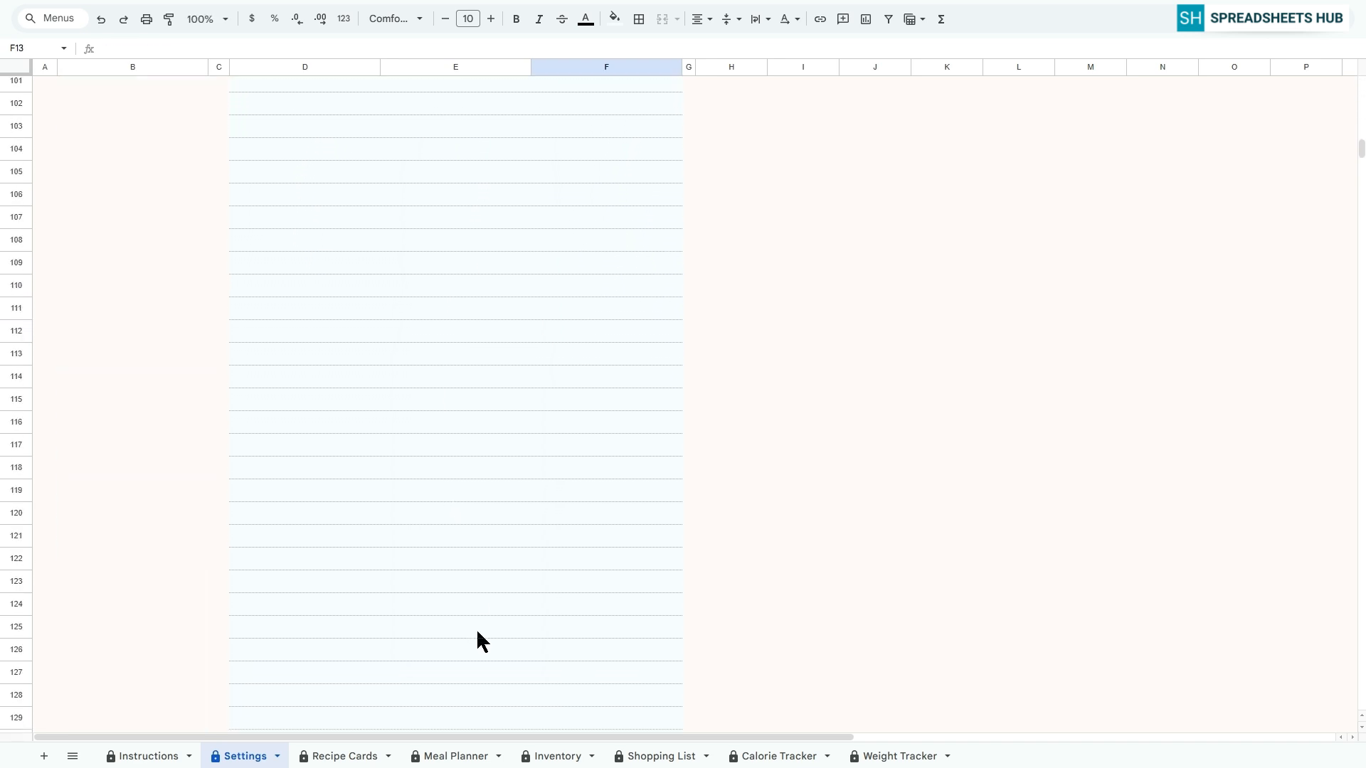
pyautogui.scroll(15, 526, 576)
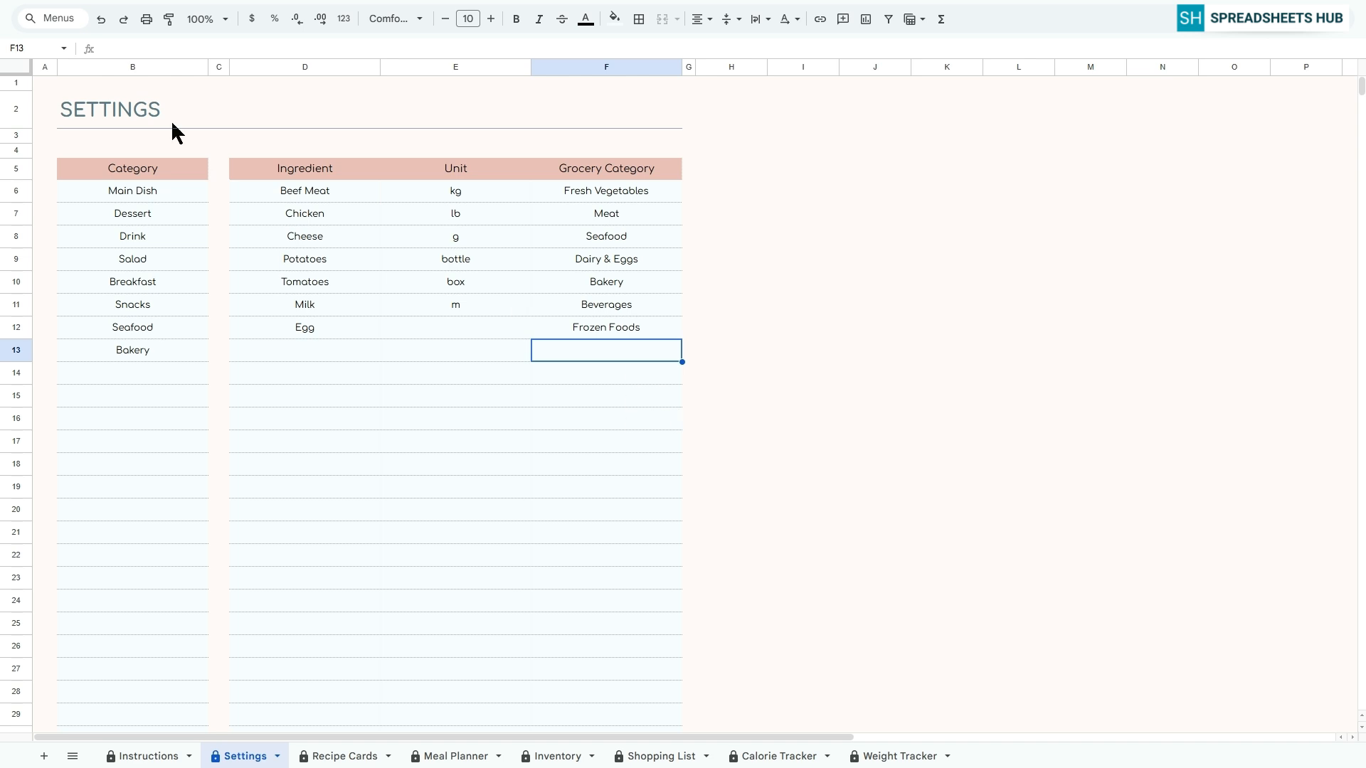
# Switch to the Recipe Cards sheet and title the first recipe card Fried Eggs
pyautogui.click(54, 88)
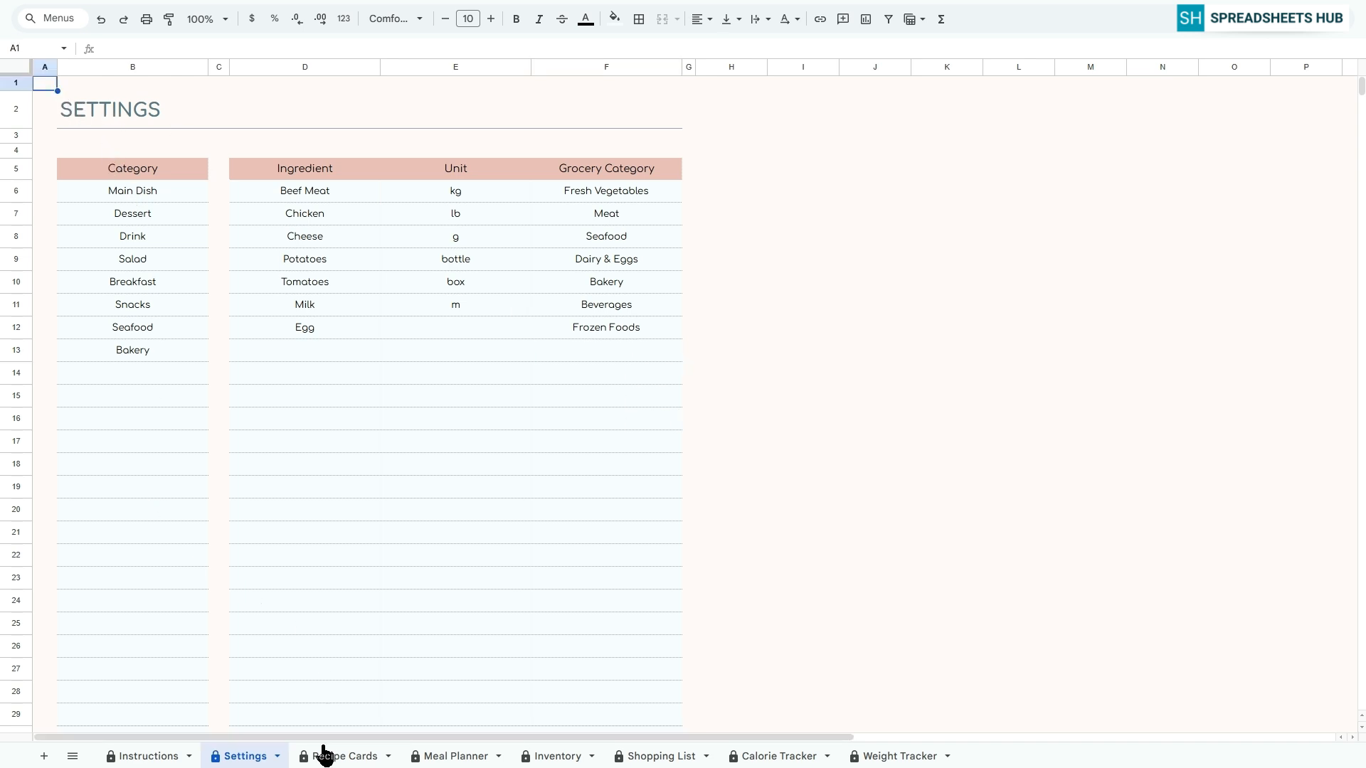
pyautogui.click(344, 757)
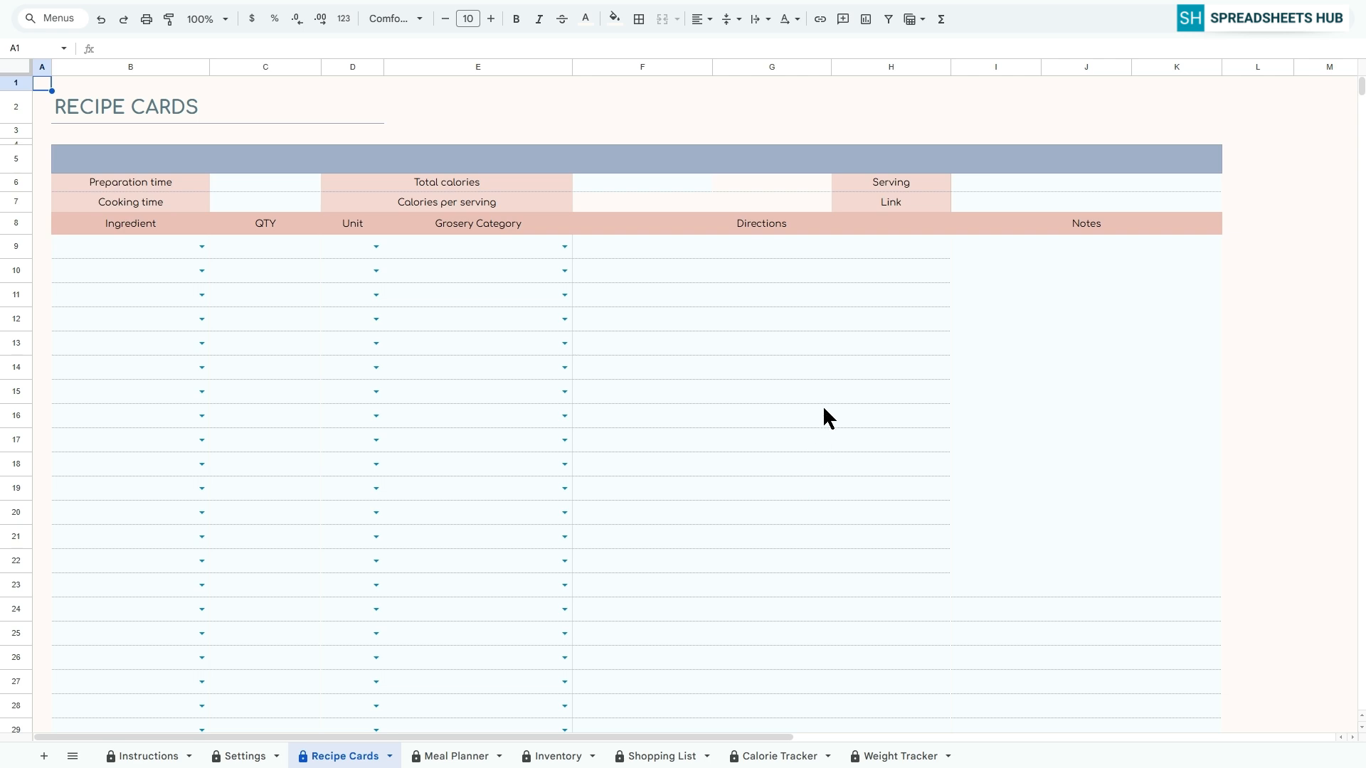
pyautogui.click(702, 160)
pyautogui.write('Fried Eggs')
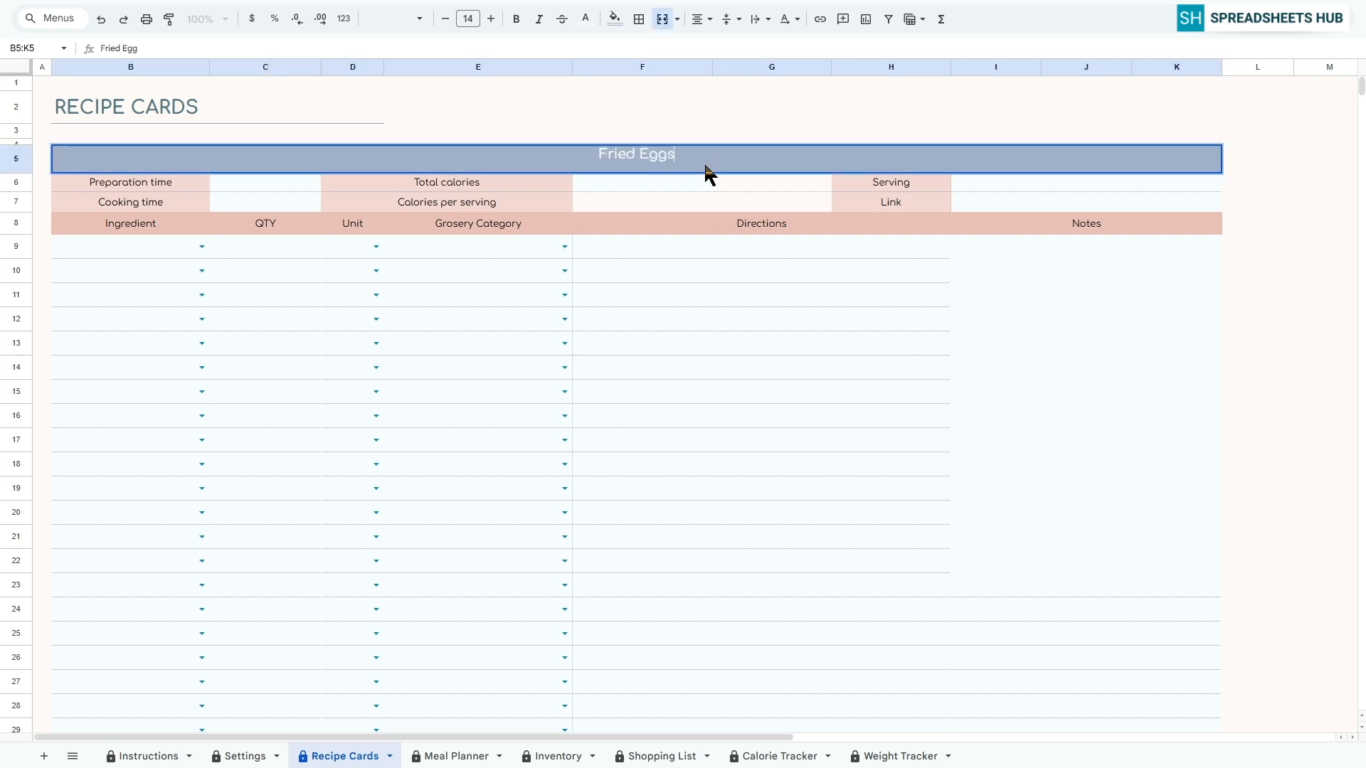
pyautogui.press('Return')
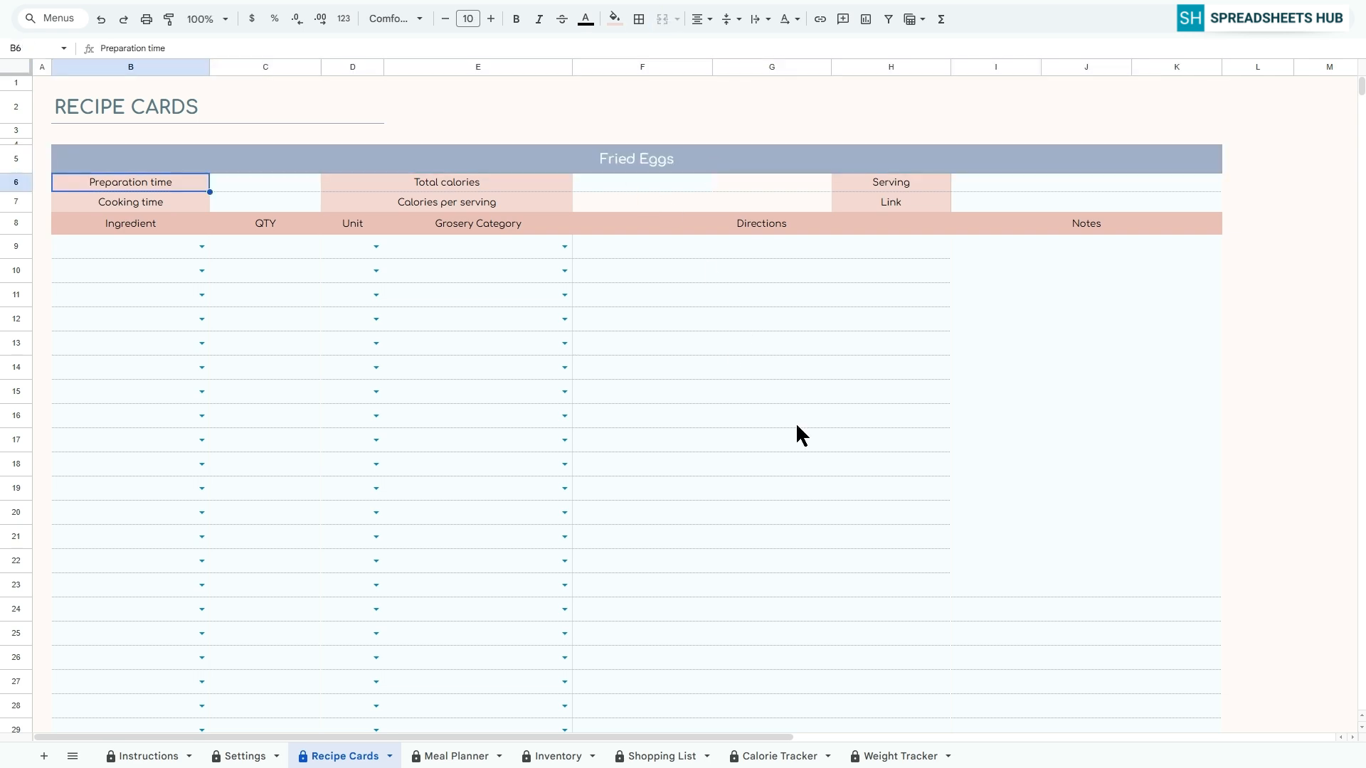
# Choose Egg, Cooking oil, Salt and Black pepper as the Fried Eggs ingredients in B9:B12
pyautogui.click(202, 247)
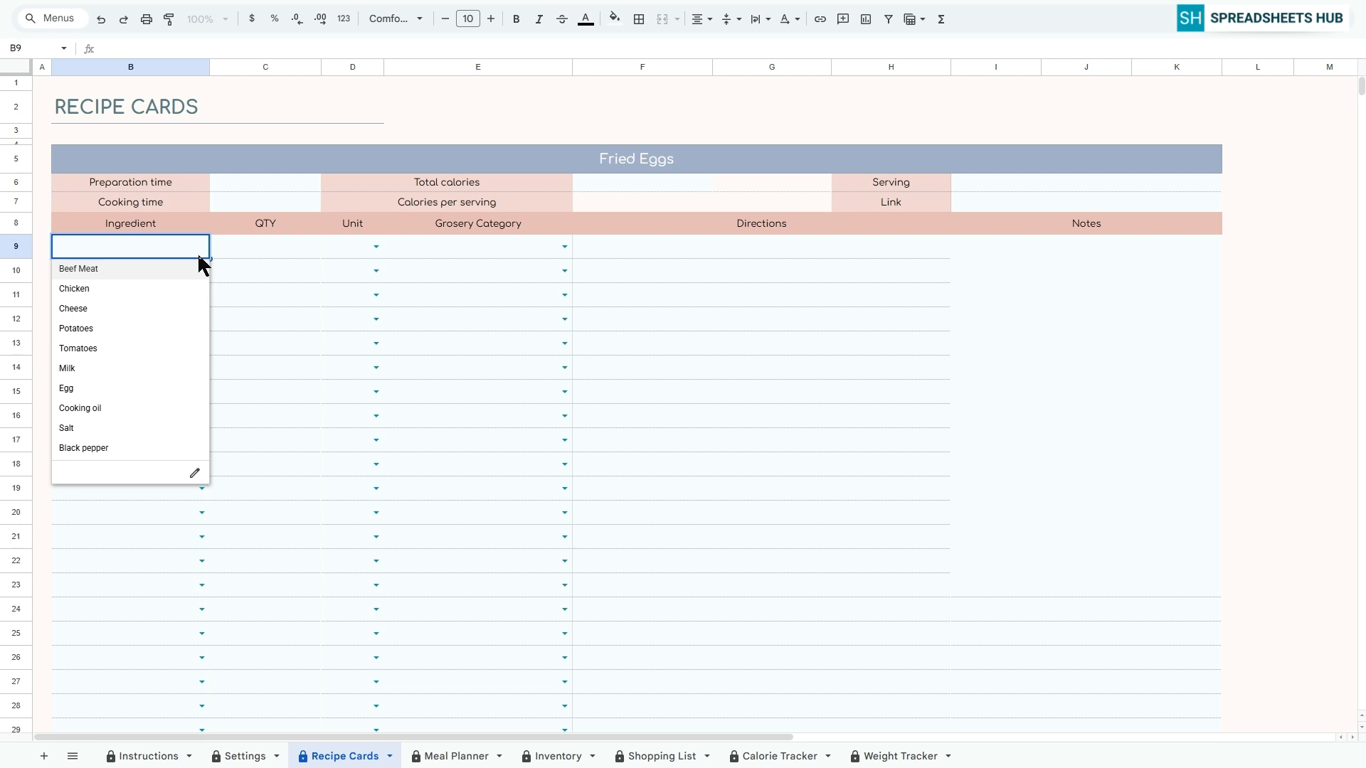
pyautogui.click(103, 387)
pyautogui.click(202, 271)
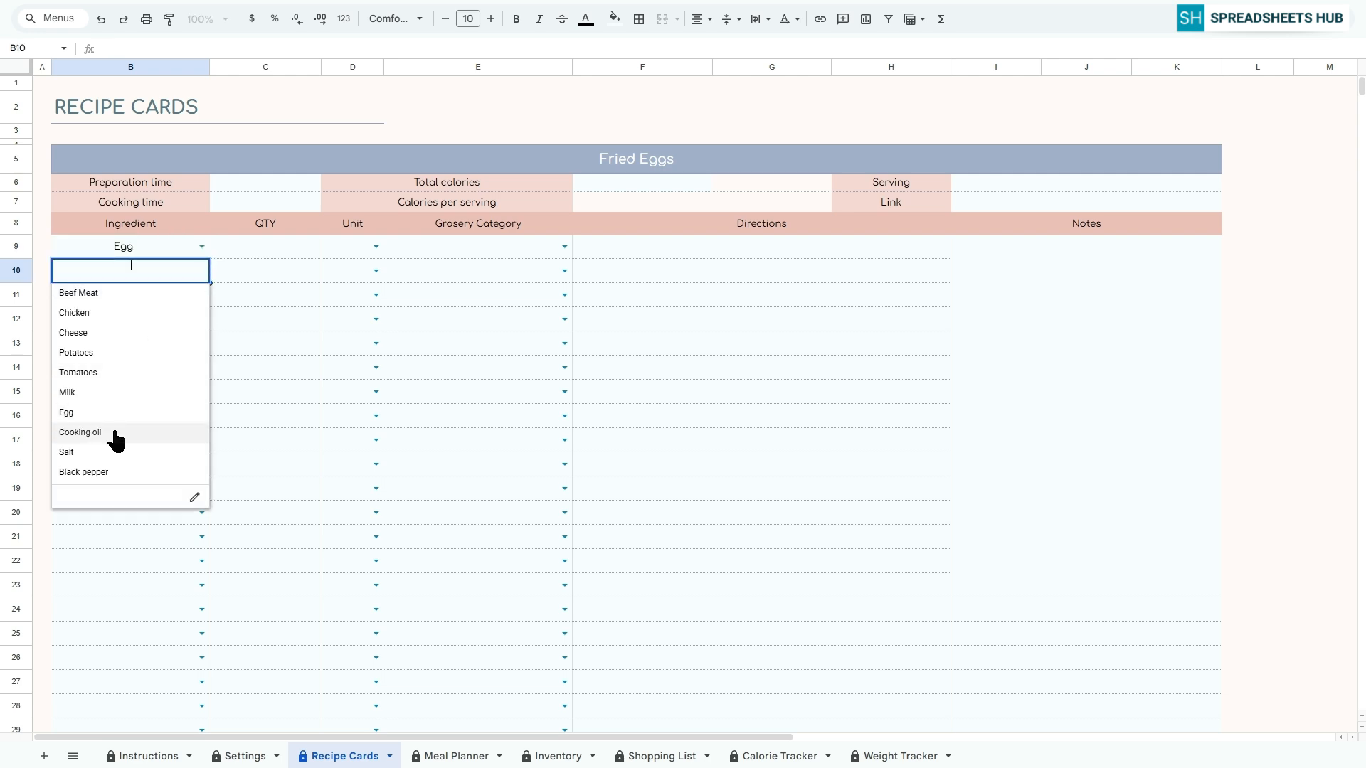
pyautogui.click(110, 432)
pyautogui.click(202, 295)
pyautogui.click(75, 478)
pyautogui.click(202, 319)
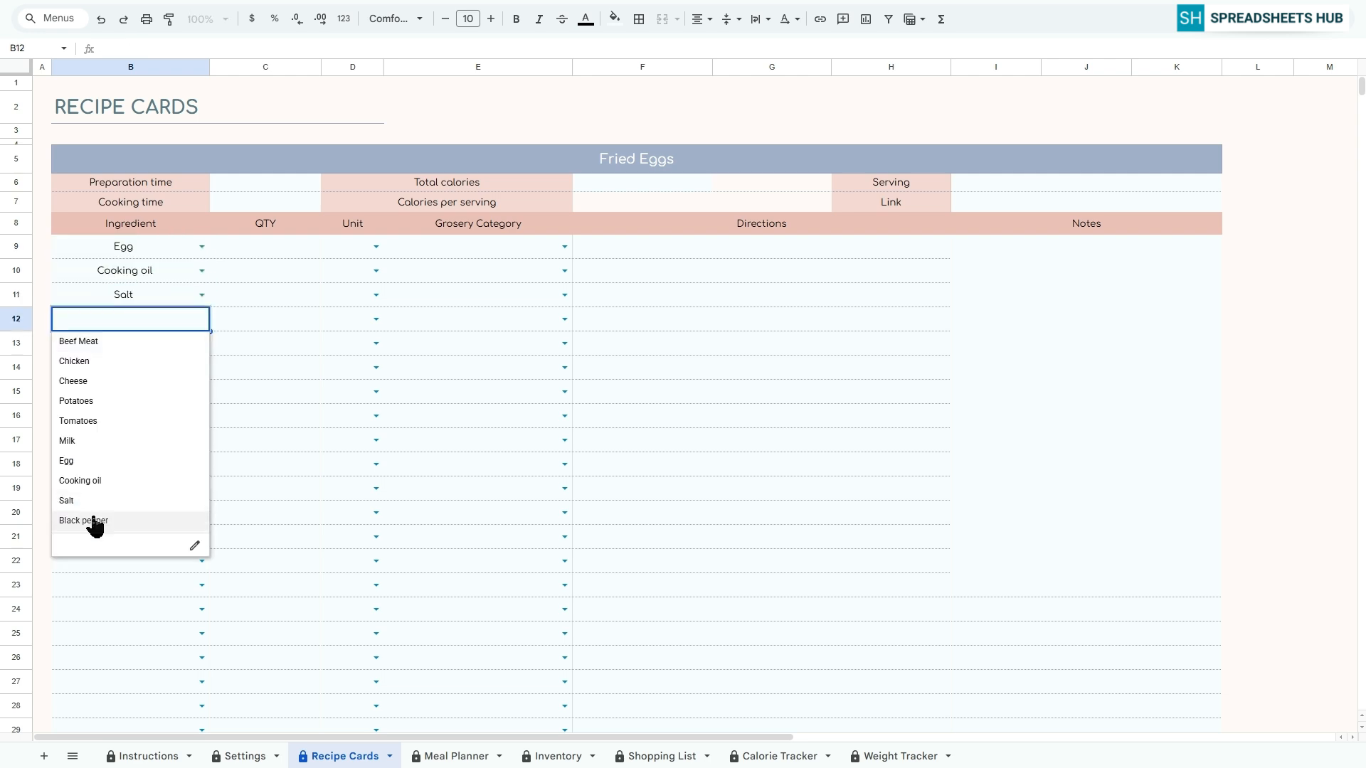
pyautogui.click(92, 520)
# Set the Egg ingredient's quantity to 6 and its unit to box
pyautogui.click(265, 251)
pyautogui.write('6')
pyautogui.press('Return')
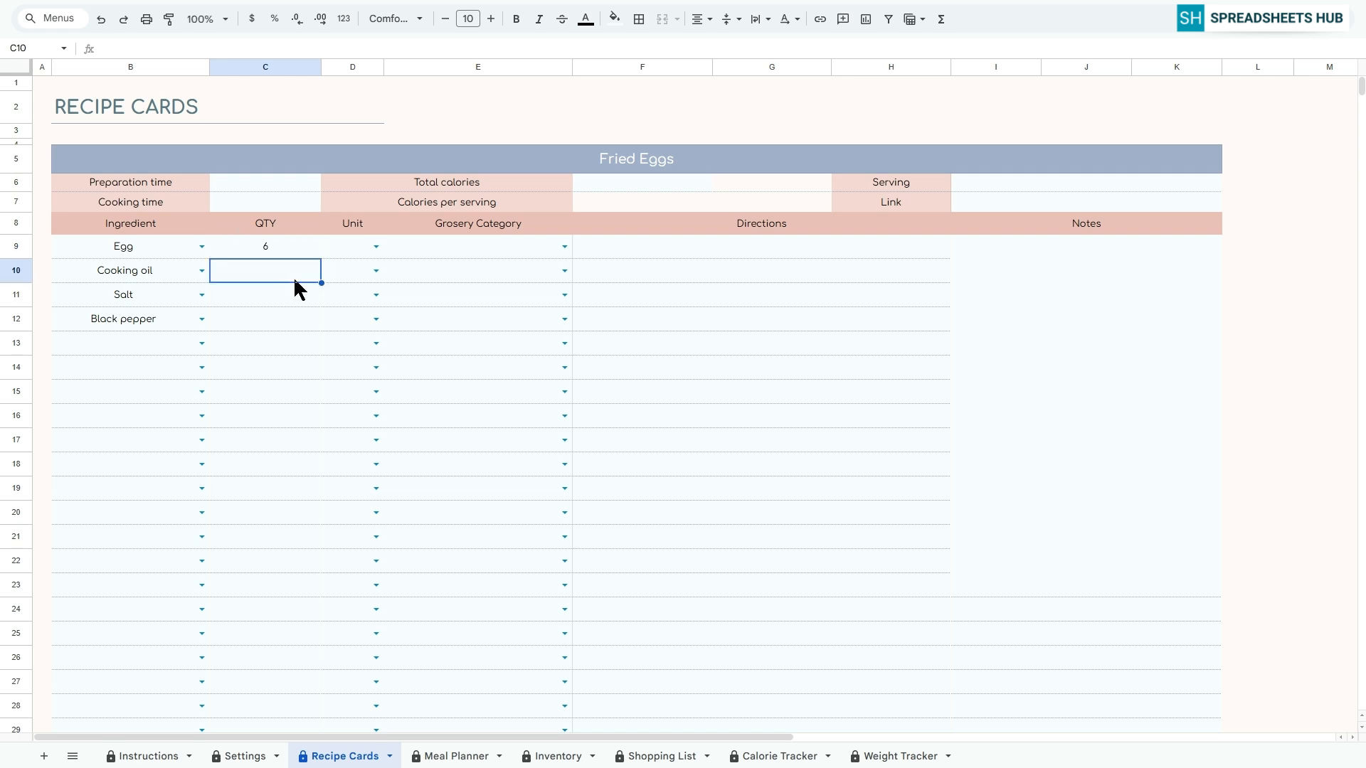
pyautogui.click(377, 247)
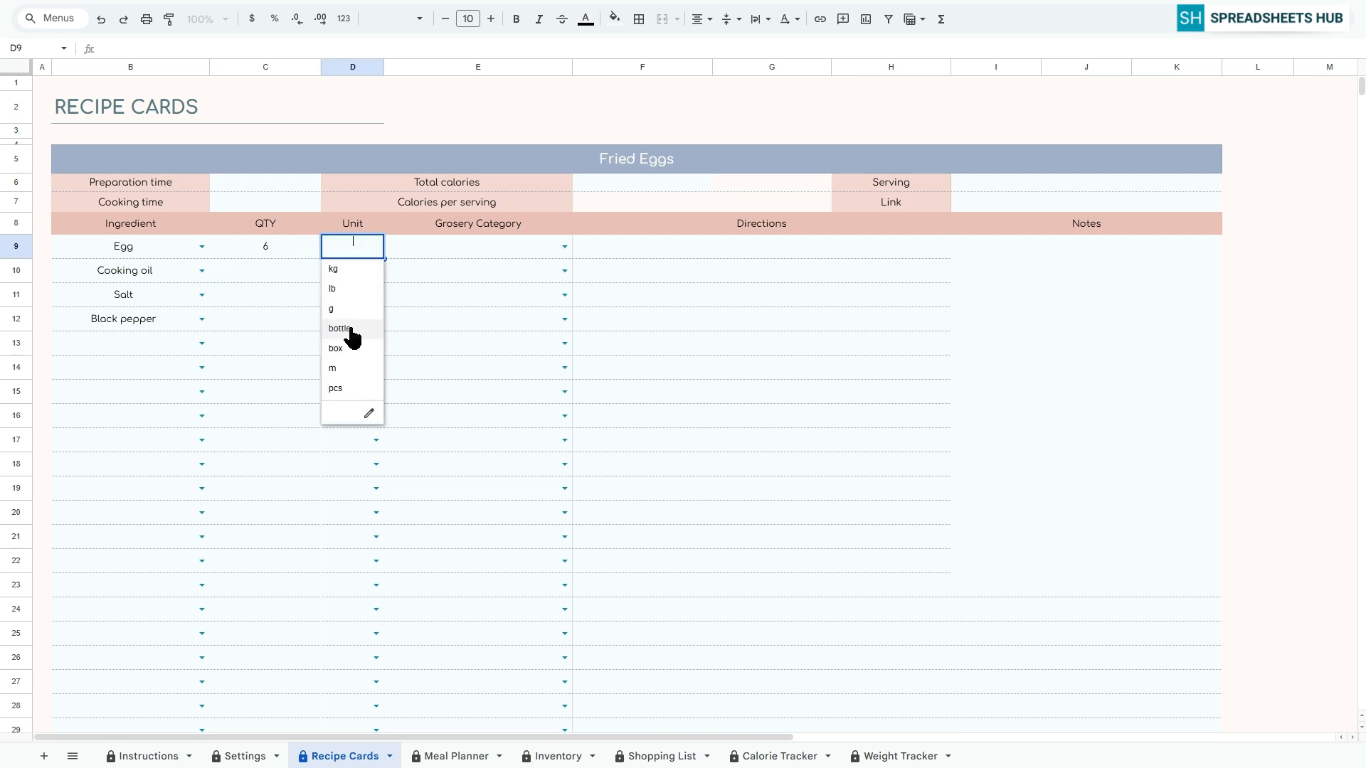
pyautogui.click(339, 349)
# Assign the Dairy & Eggs grocery category to all four Fried Eggs ingredients in E9:E12
pyautogui.click(564, 246)
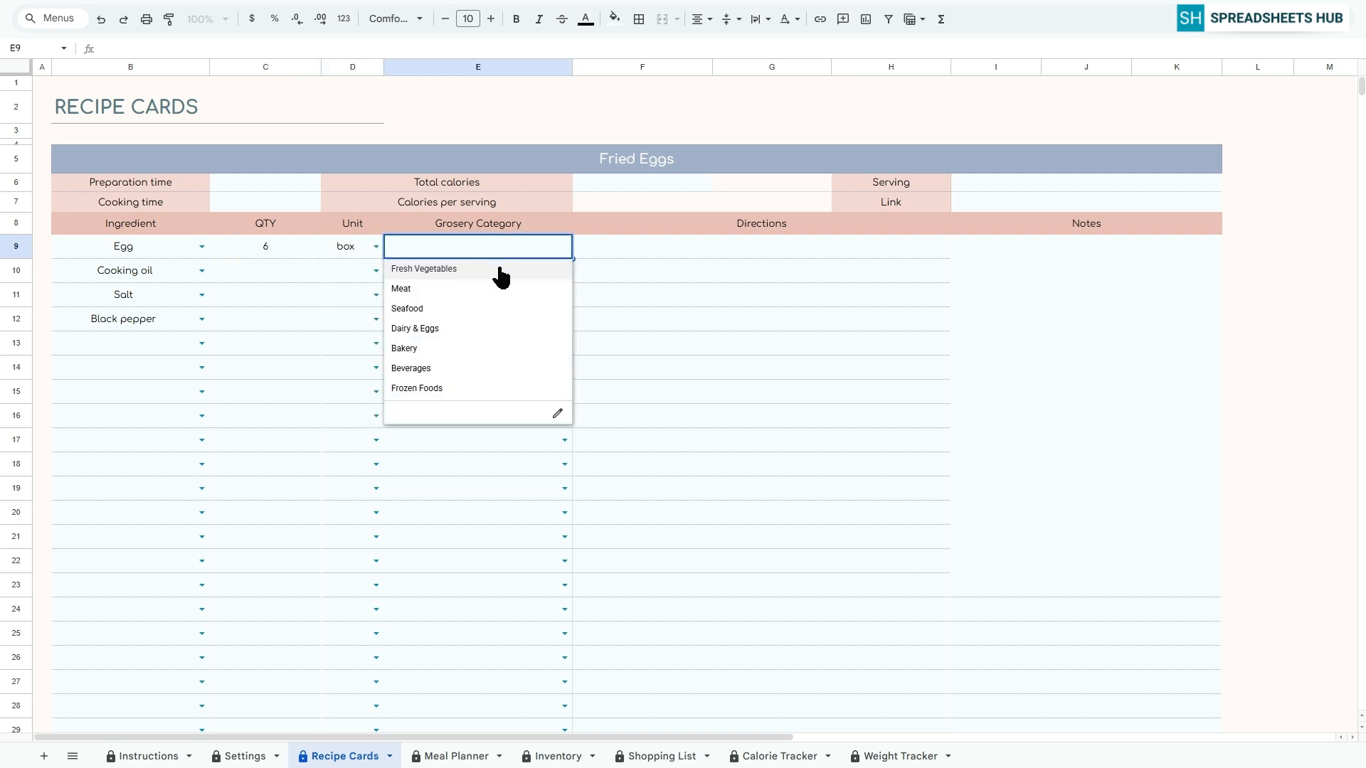
pyautogui.click(456, 328)
pyautogui.moveTo(479, 242); pyautogui.dragTo(470, 311)
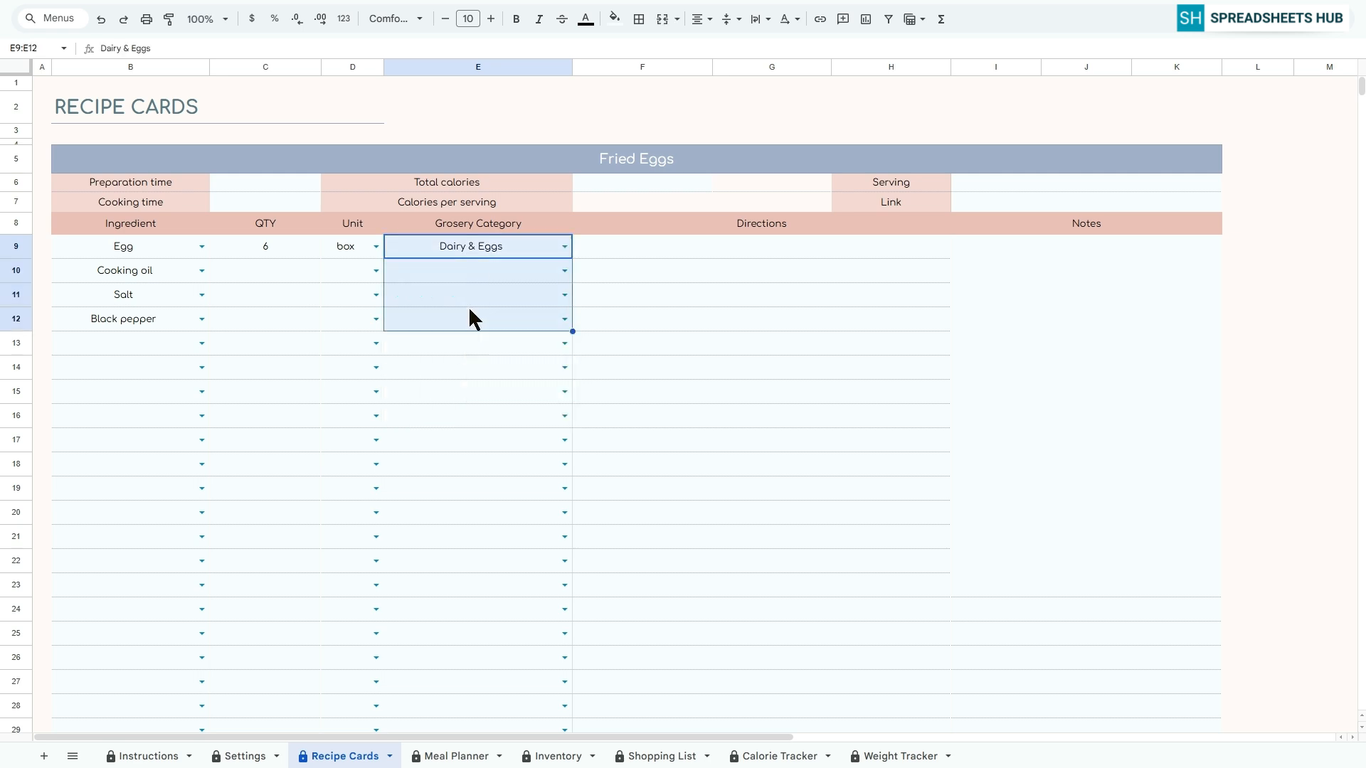
# Enter the directions "Heat a pan with oil." and "Crack in eggs." on the Fried Eggs card, starting at F9
pyautogui.click(667, 245)
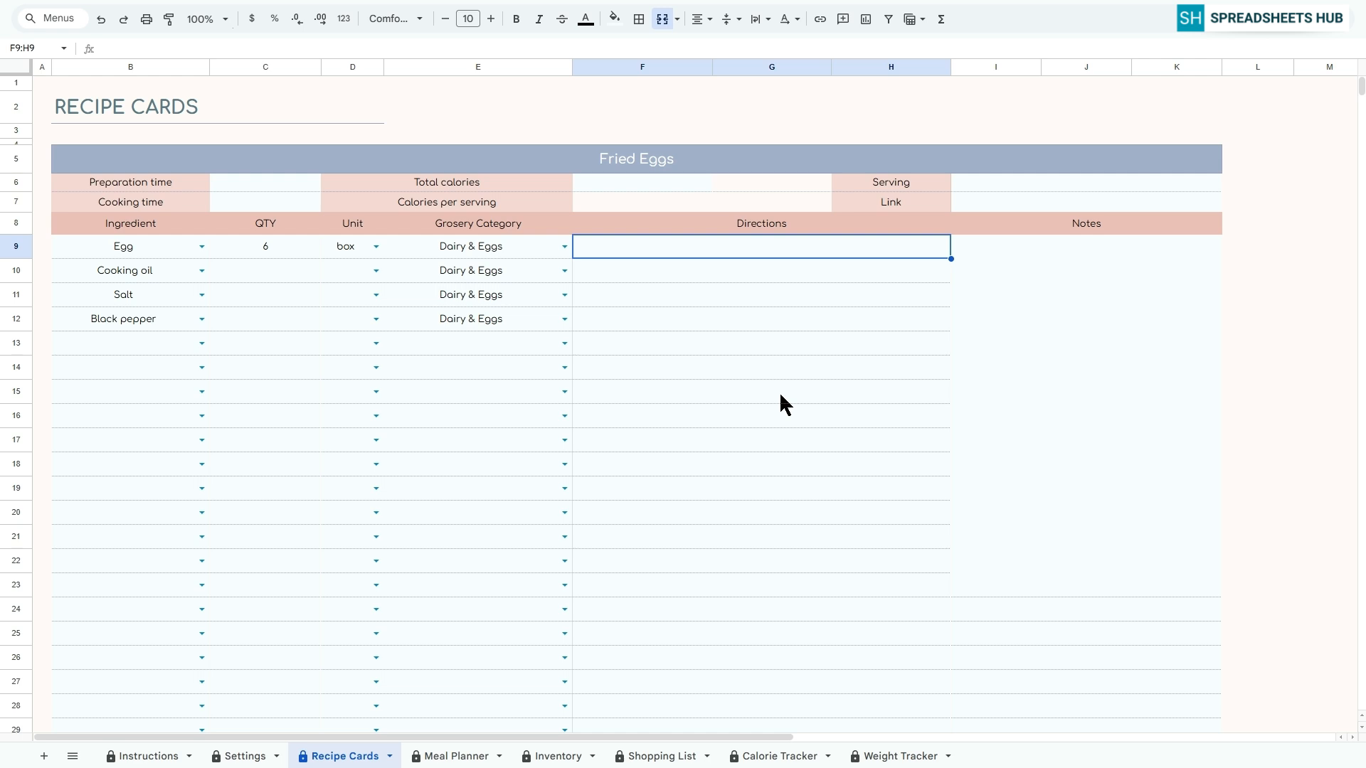
pyautogui.write('Heat a pan with oil.')
pyautogui.press('Return')
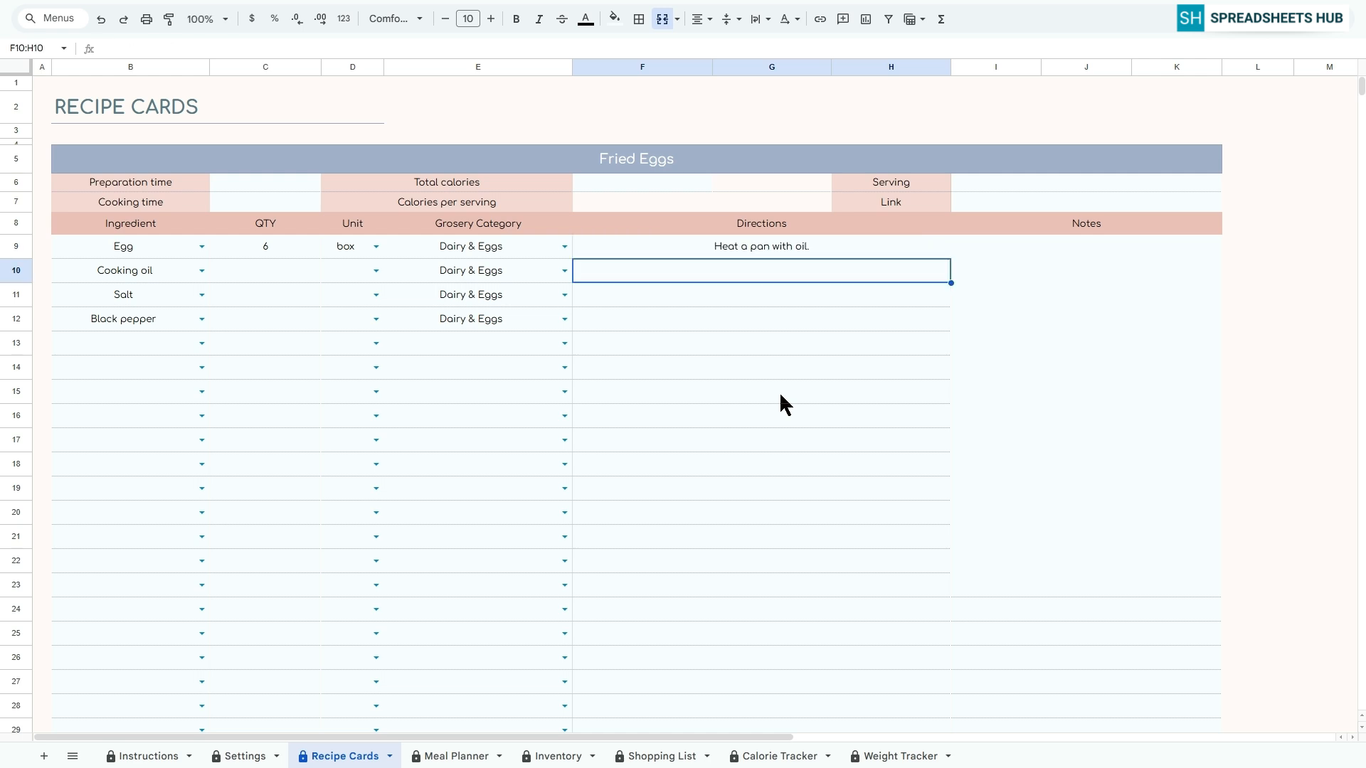
pyautogui.write('Crack in eggs.')
pyautogui.press('Return')
# Add the directions "Cook to your preference." and "Season and serve hot." below "Crack in eggs."
pyautogui.write('Cook to yo')
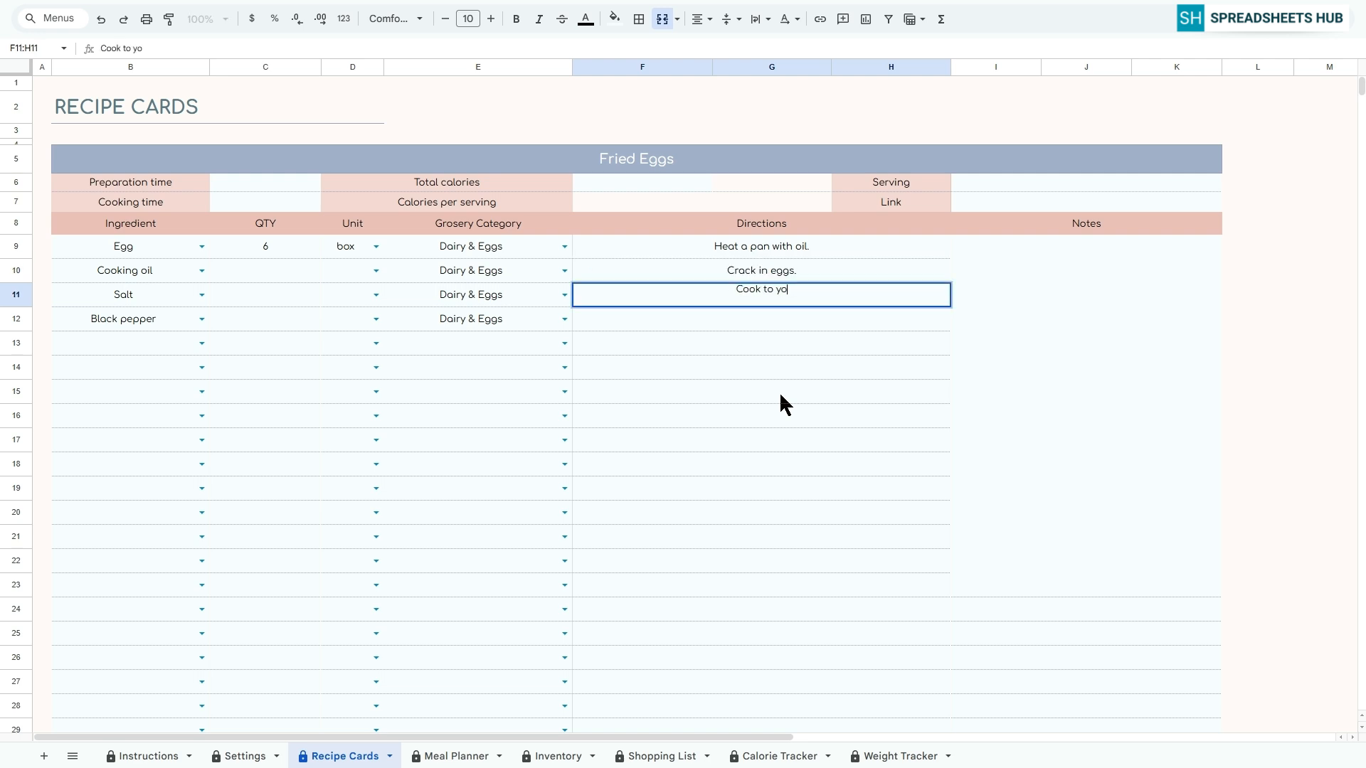
pyautogui.write('ur preference.')
pyautogui.press('Return')
pyautogui.write('Seaso')
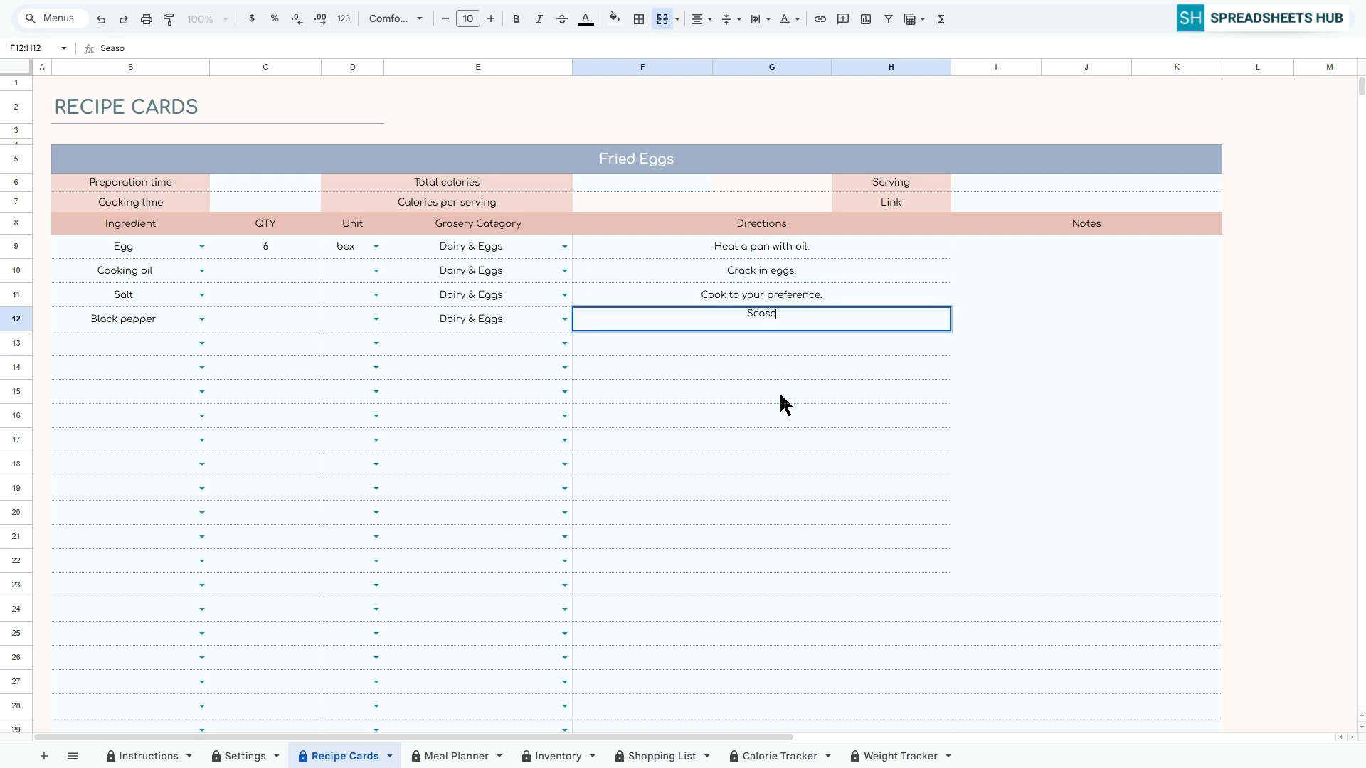
pyautogui.write('n and serve hot.')
pyautogui.press('Return')
# Search Google Images for "fried eggs" as a picture for the Fried Eggs card's Notes cell
pyautogui.click(1070, 404)
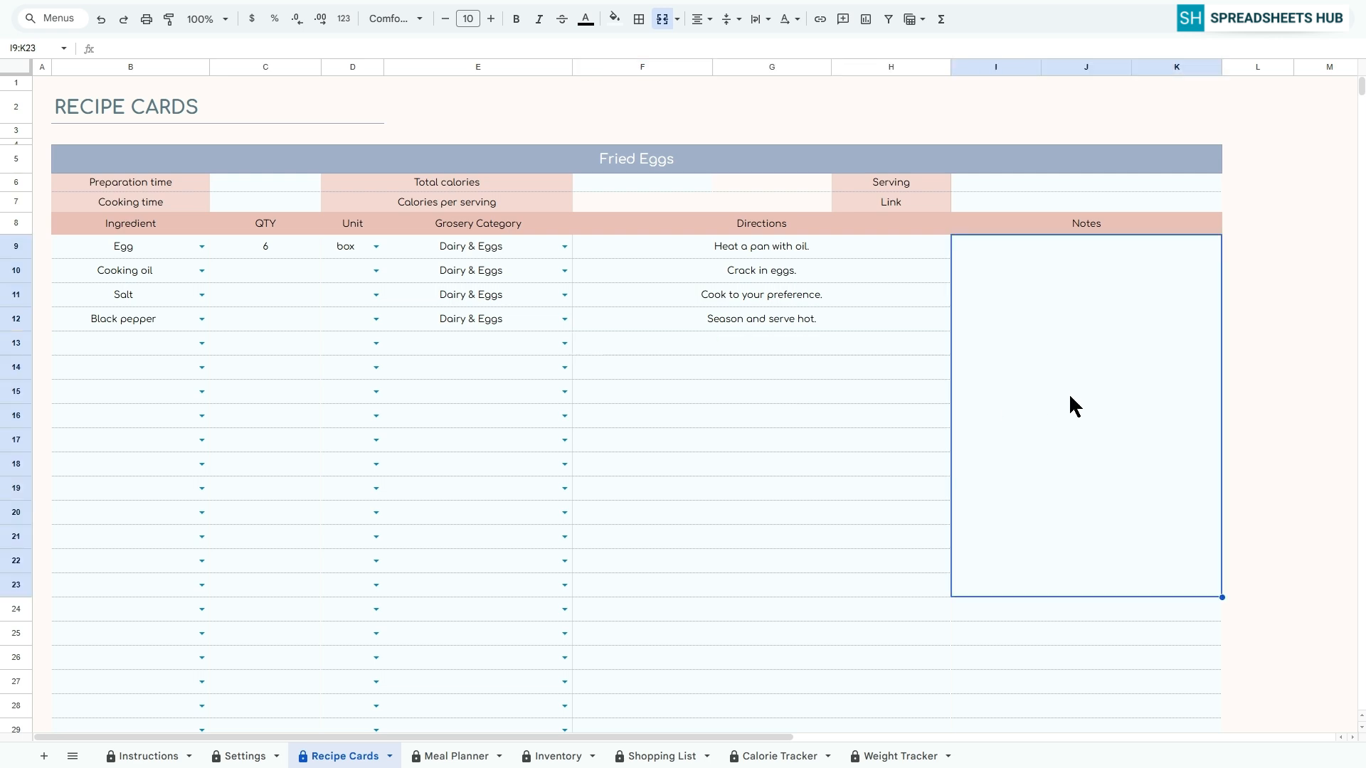
pyautogui.click(1333, 36)
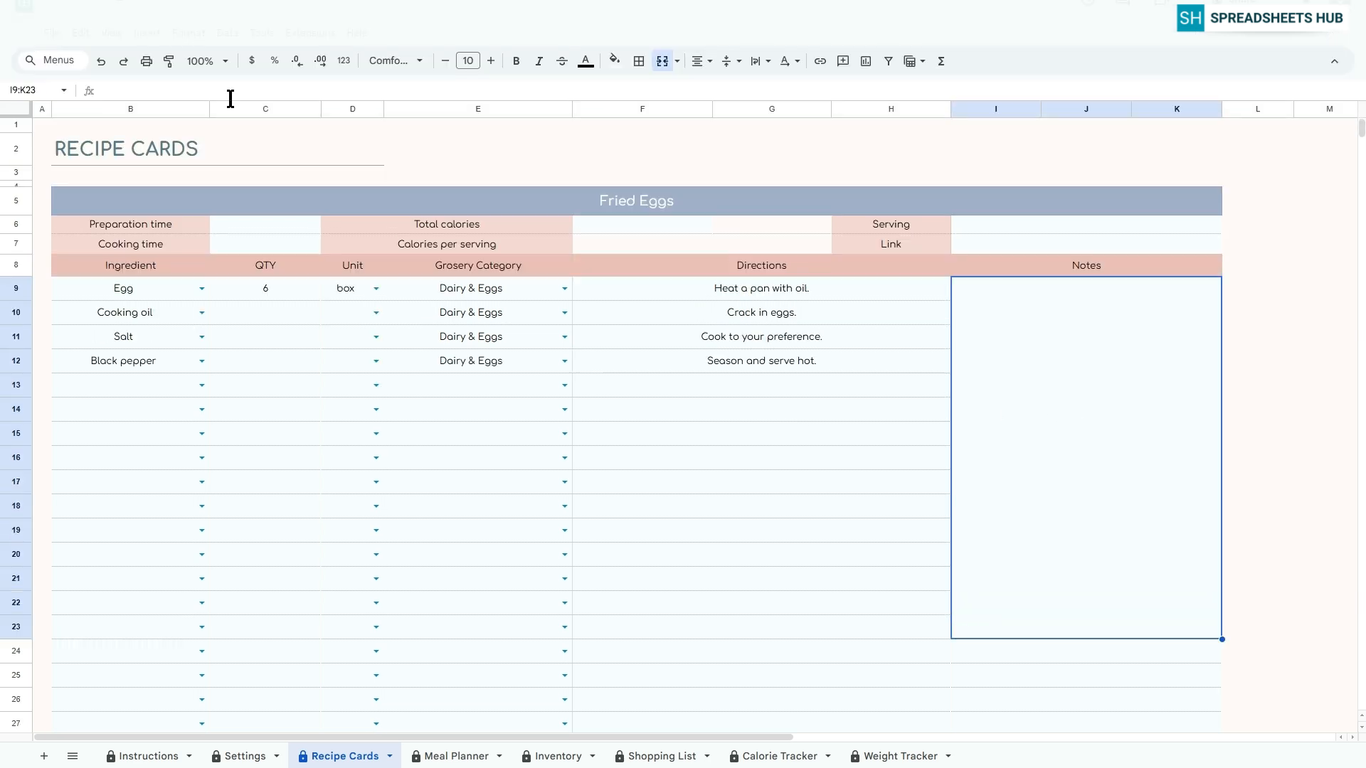
pyautogui.click(148, 32)
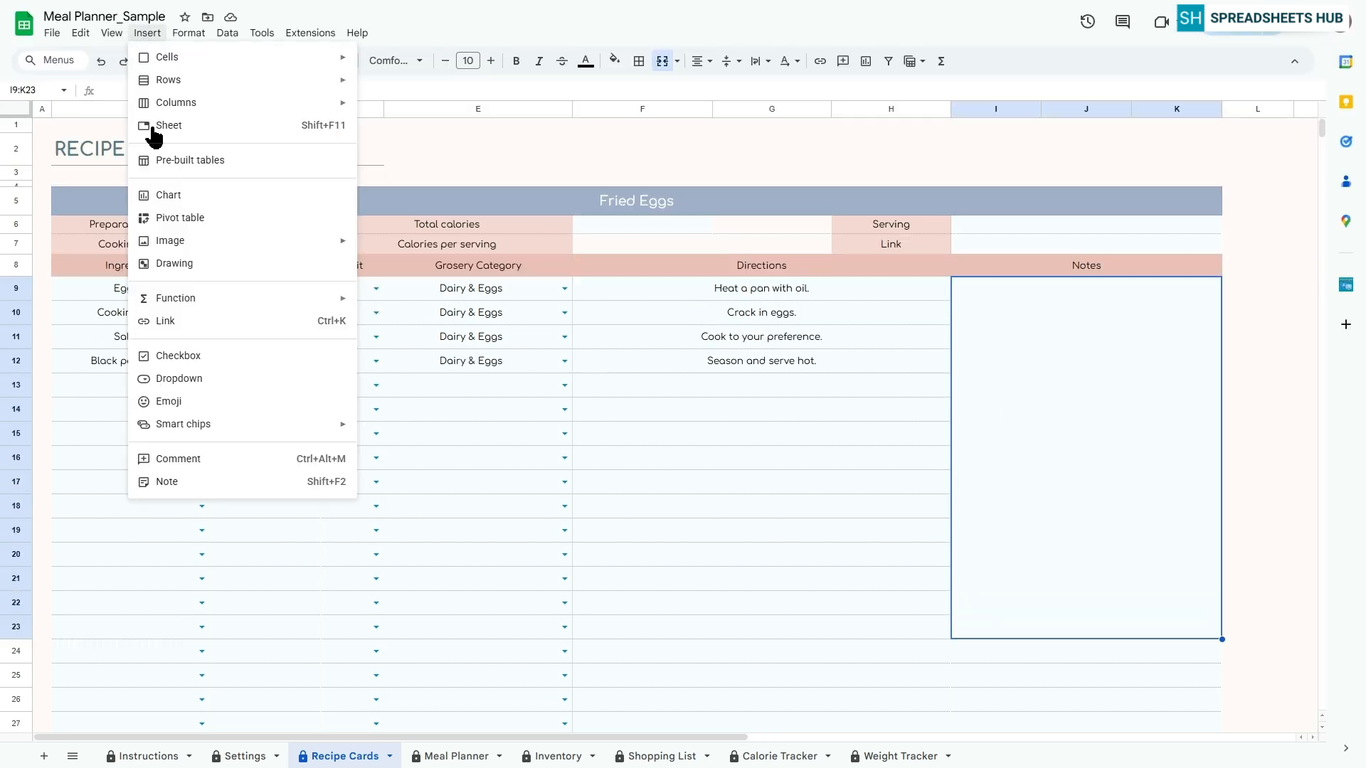
pyautogui.moveTo(171, 241)
pyautogui.click(425, 249)
pyautogui.click(481, 132)
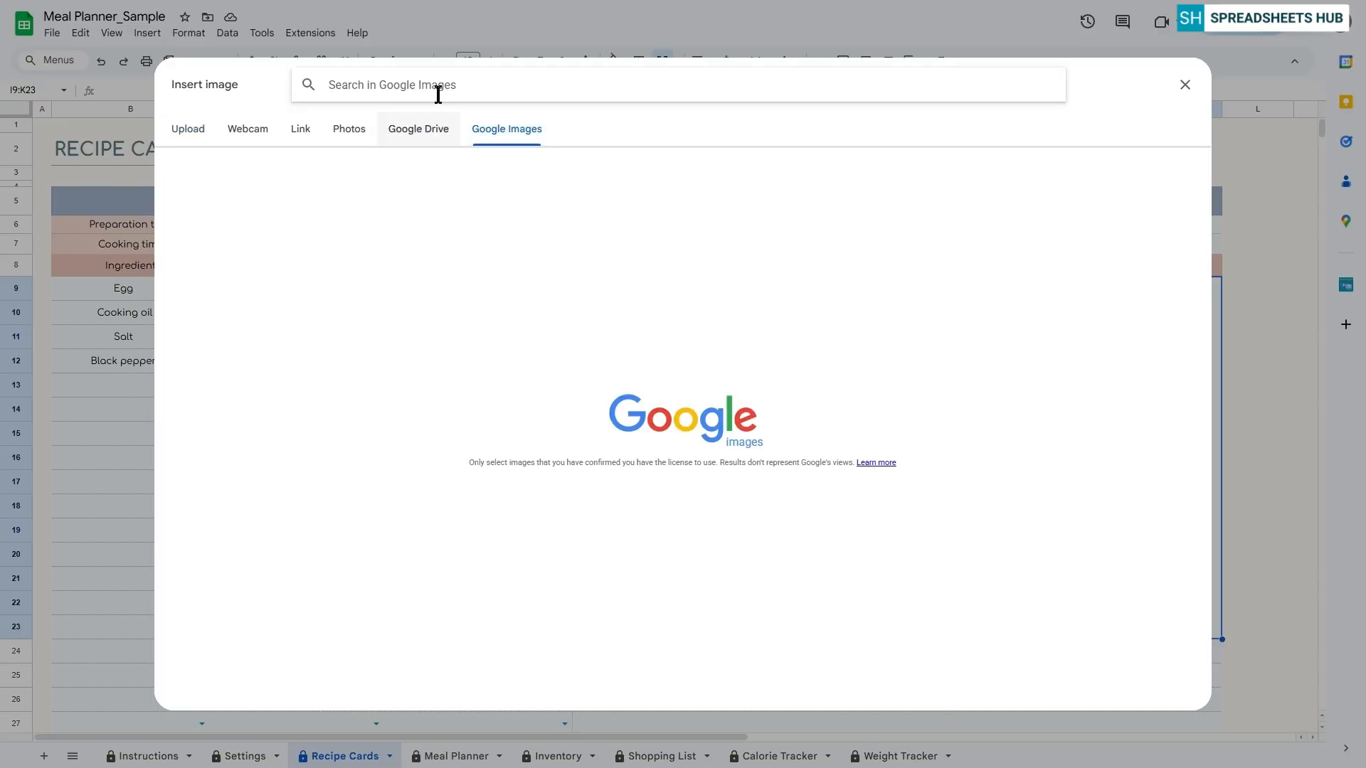
pyautogui.write('fried ')
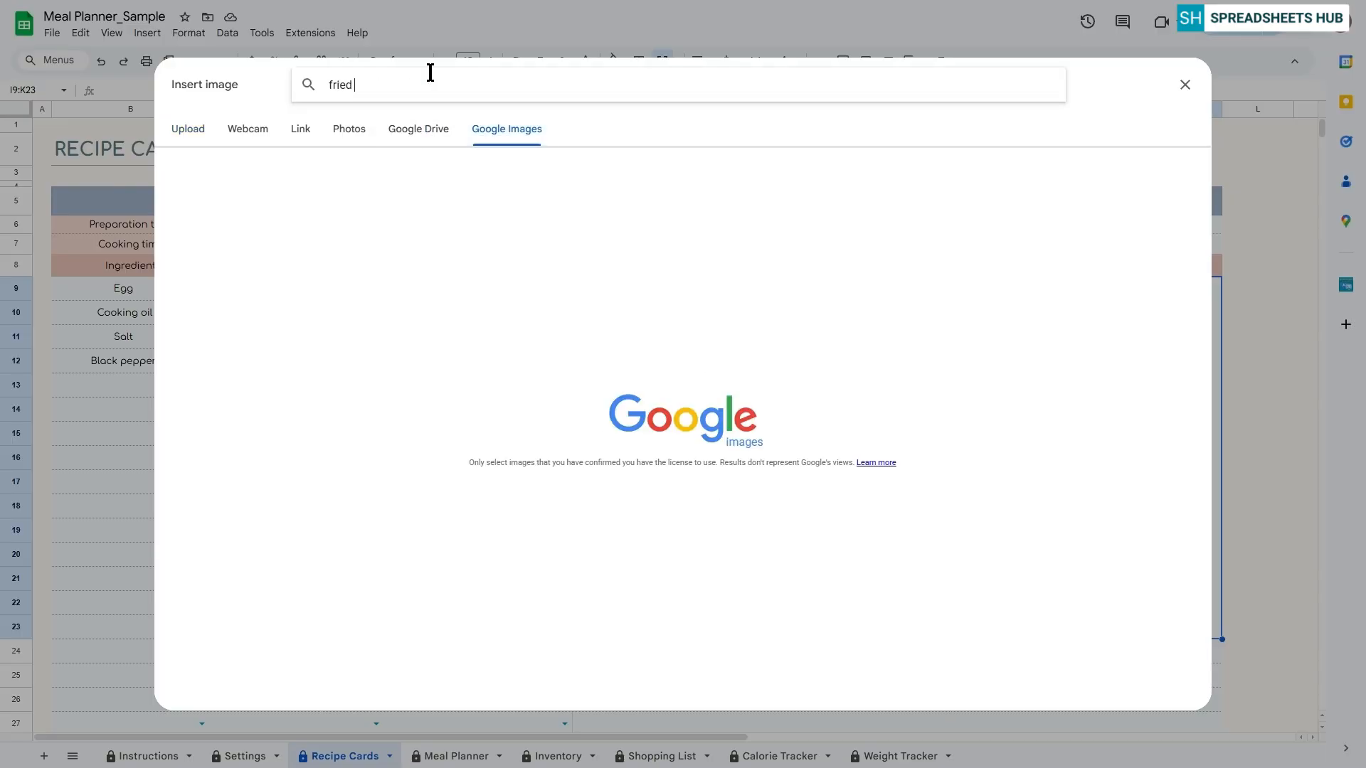
pyautogui.write('eggs')
pyautogui.press('Return')
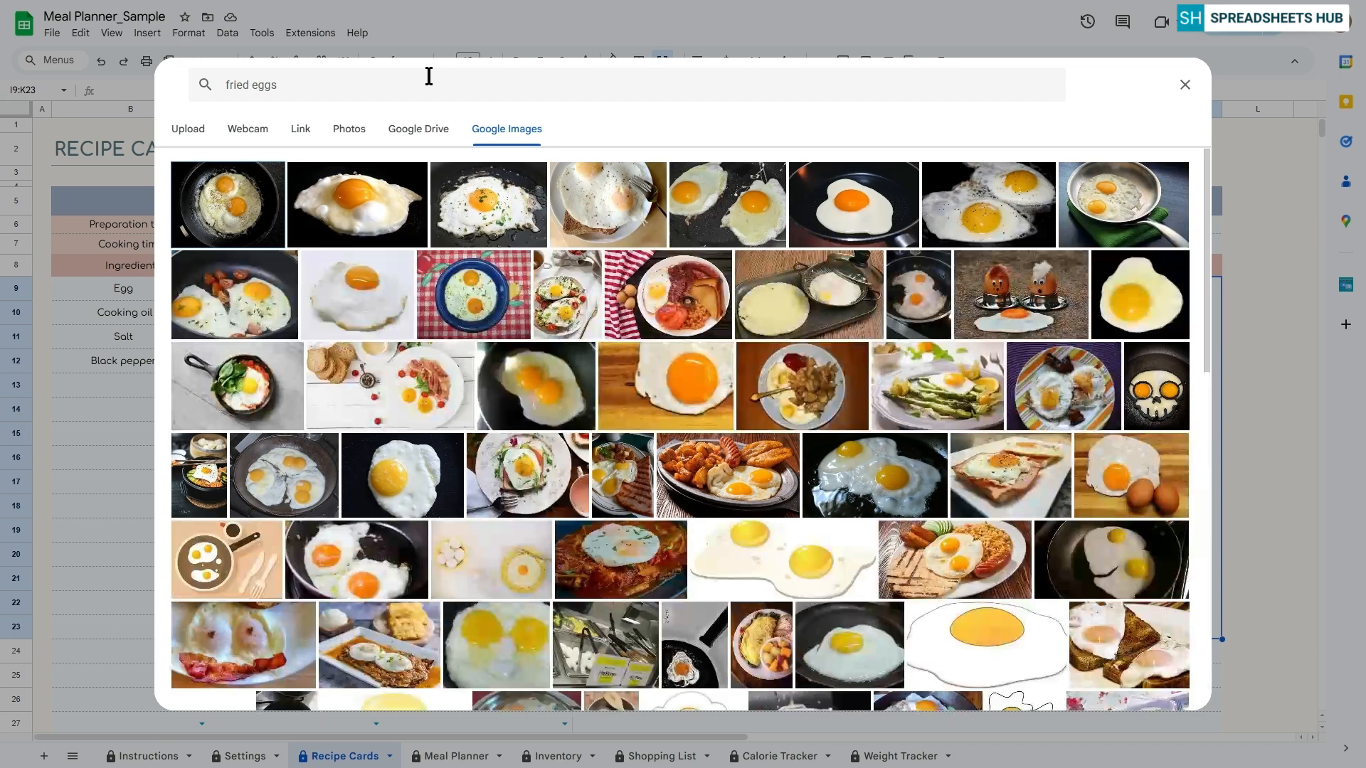
# Insert the photo of two fried eggs on toast with cherry tomatoes into the Notes cell
pyautogui.click(568, 294)
pyautogui.click(1181, 693)
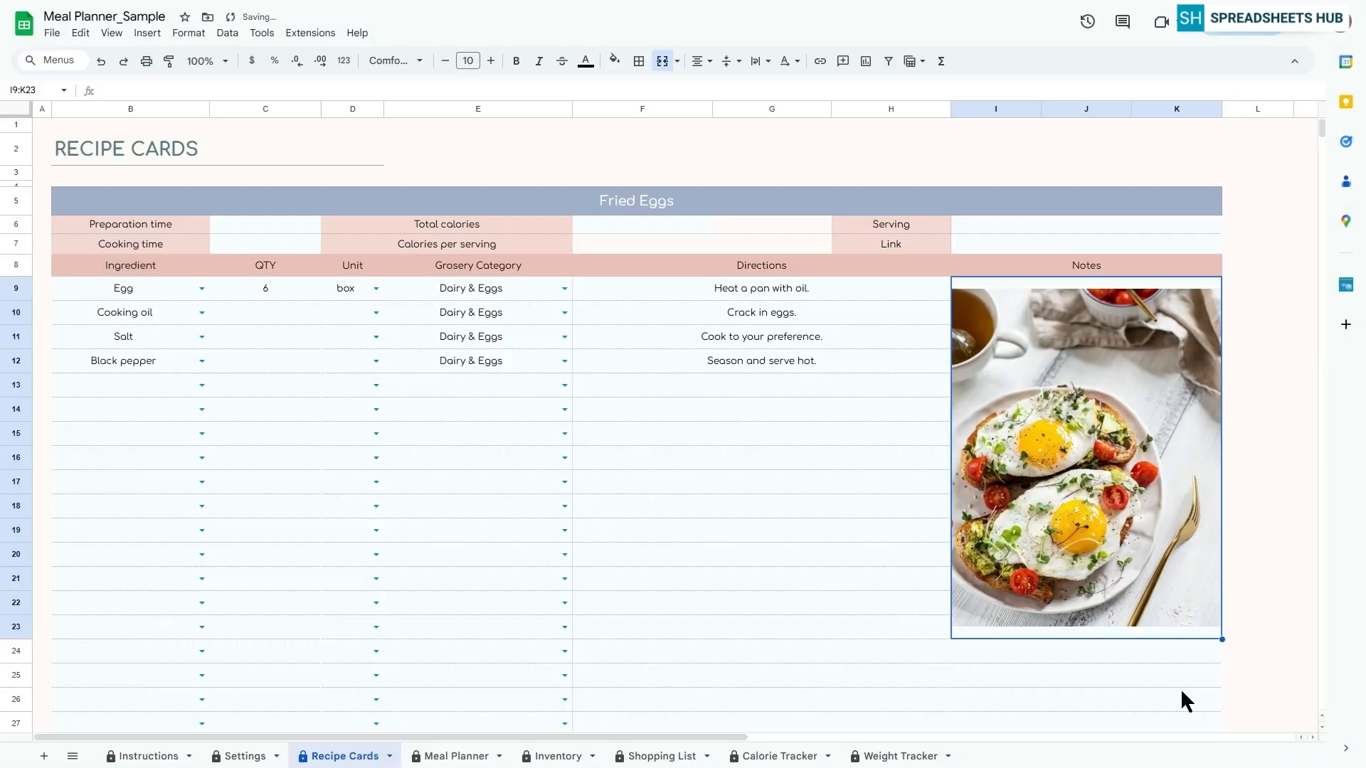
pyautogui.click(1295, 63)
# Set the Fried Eggs preparation time to 3 and the cooking time to 5
pyautogui.click(261, 182)
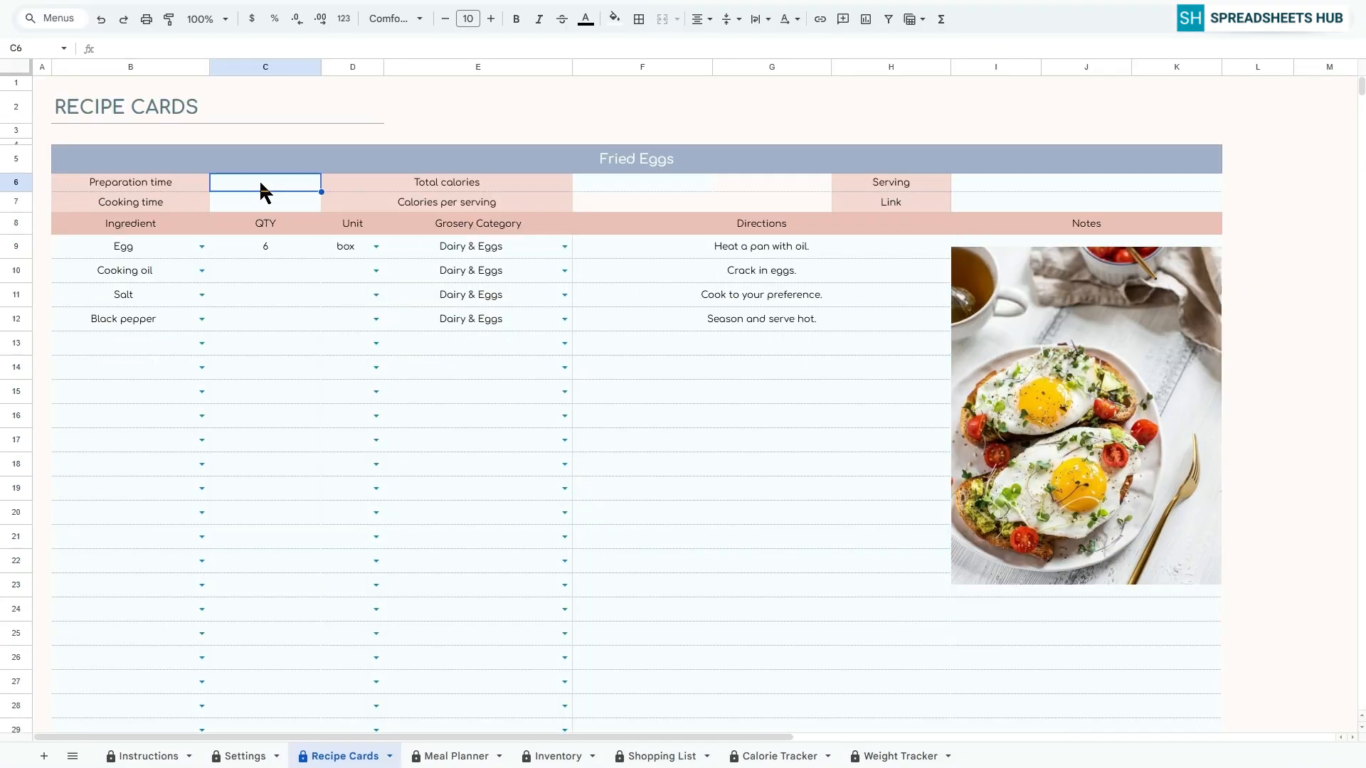
pyautogui.write('3')
pyautogui.press('Return')
pyautogui.write('5')
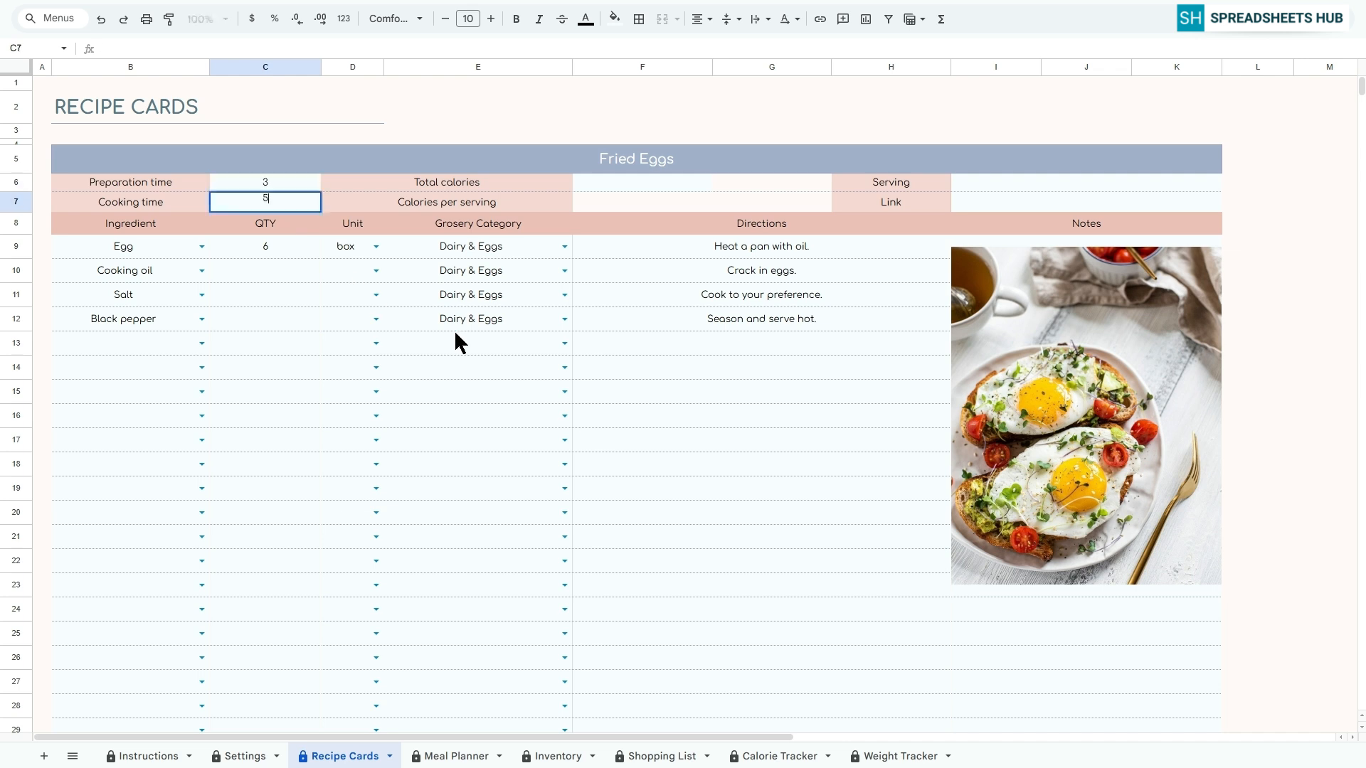
pyautogui.press('Return')
# Set the Fried Eggs total calories to 600 and the serving to 4, and check the calories per serving formula
pyautogui.click(605, 182)
pyautogui.write('600')
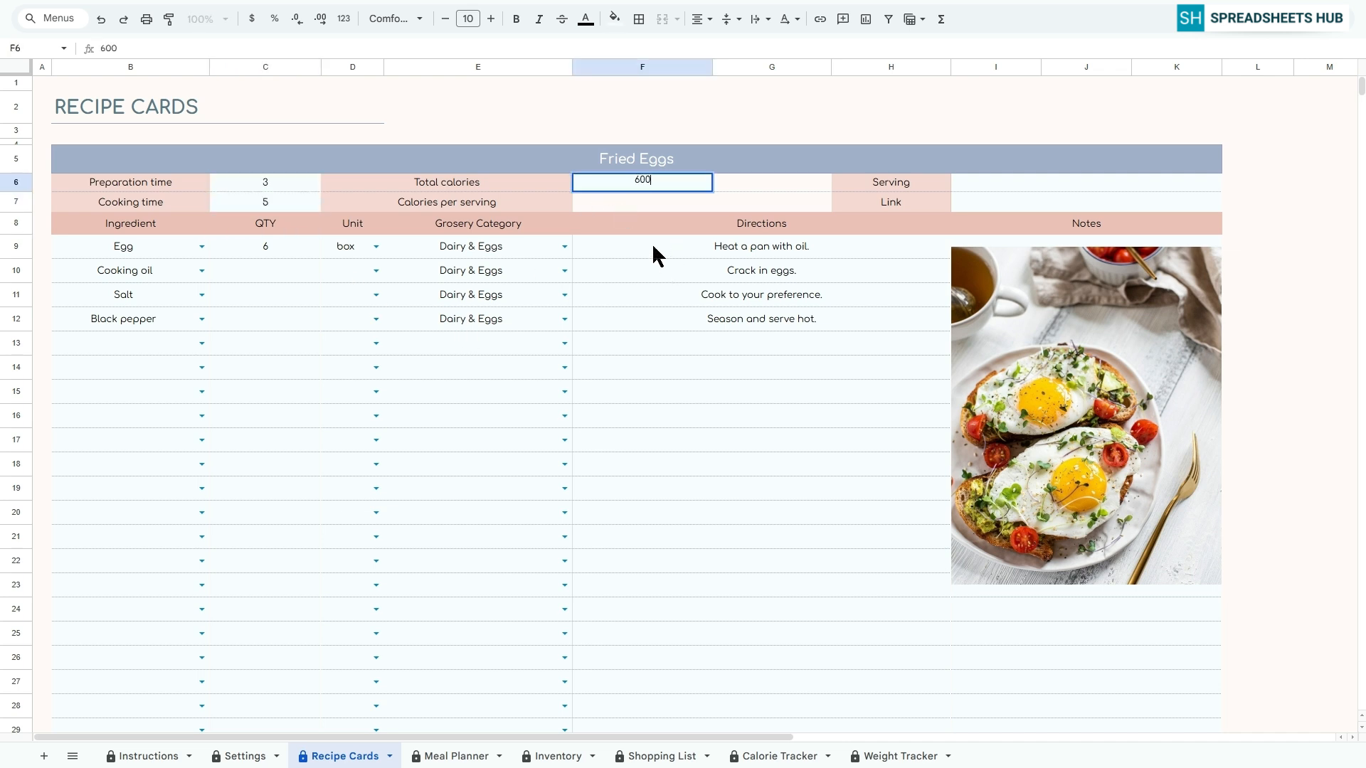
pyautogui.press('Return')
pyautogui.click(1075, 185)
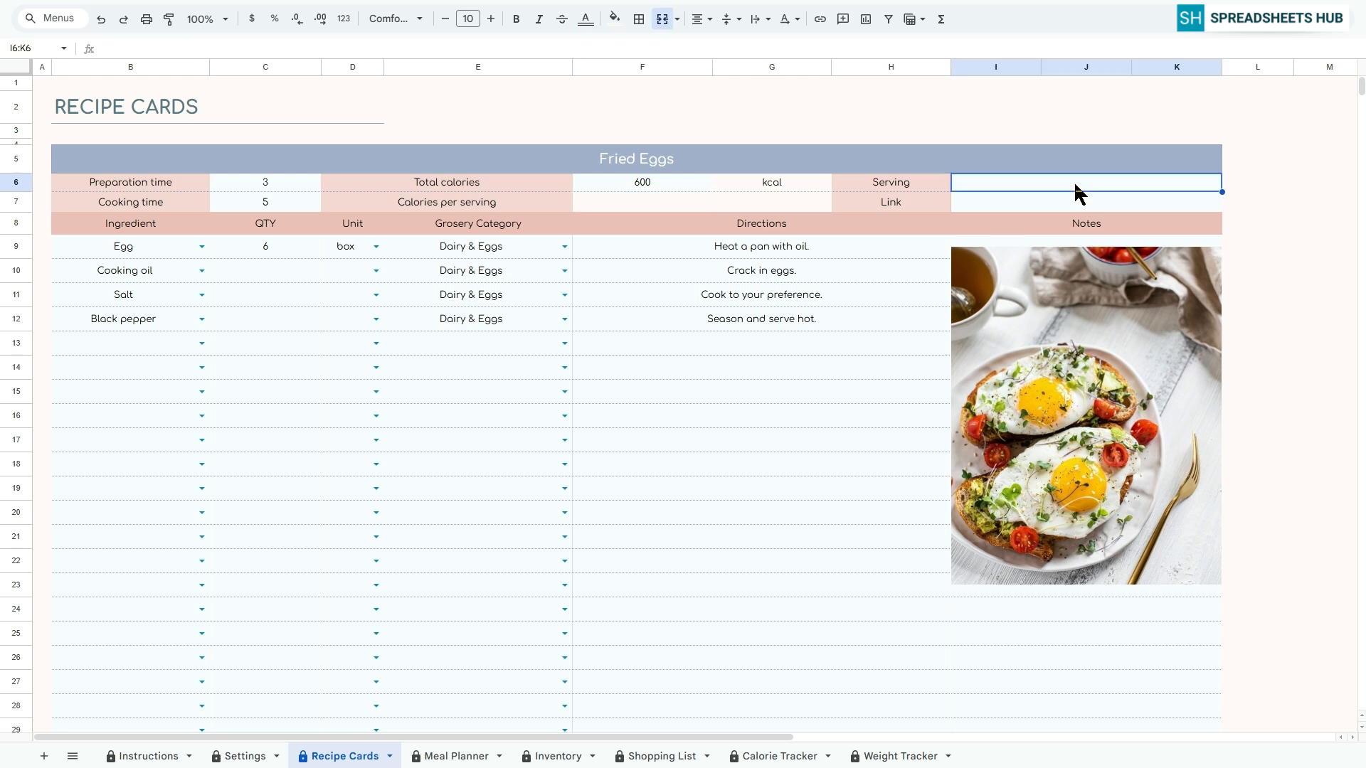
pyautogui.write('4')
pyautogui.press('Return')
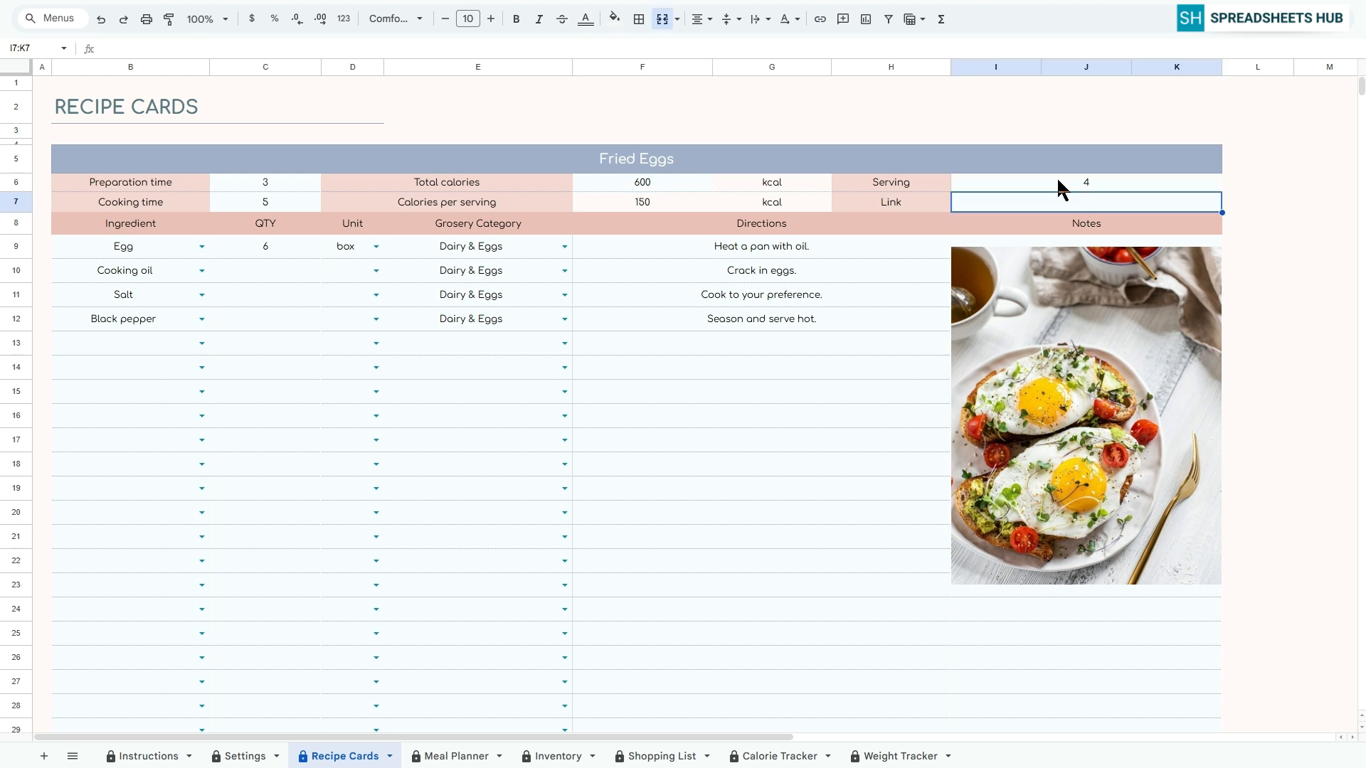
pyautogui.click(641, 206)
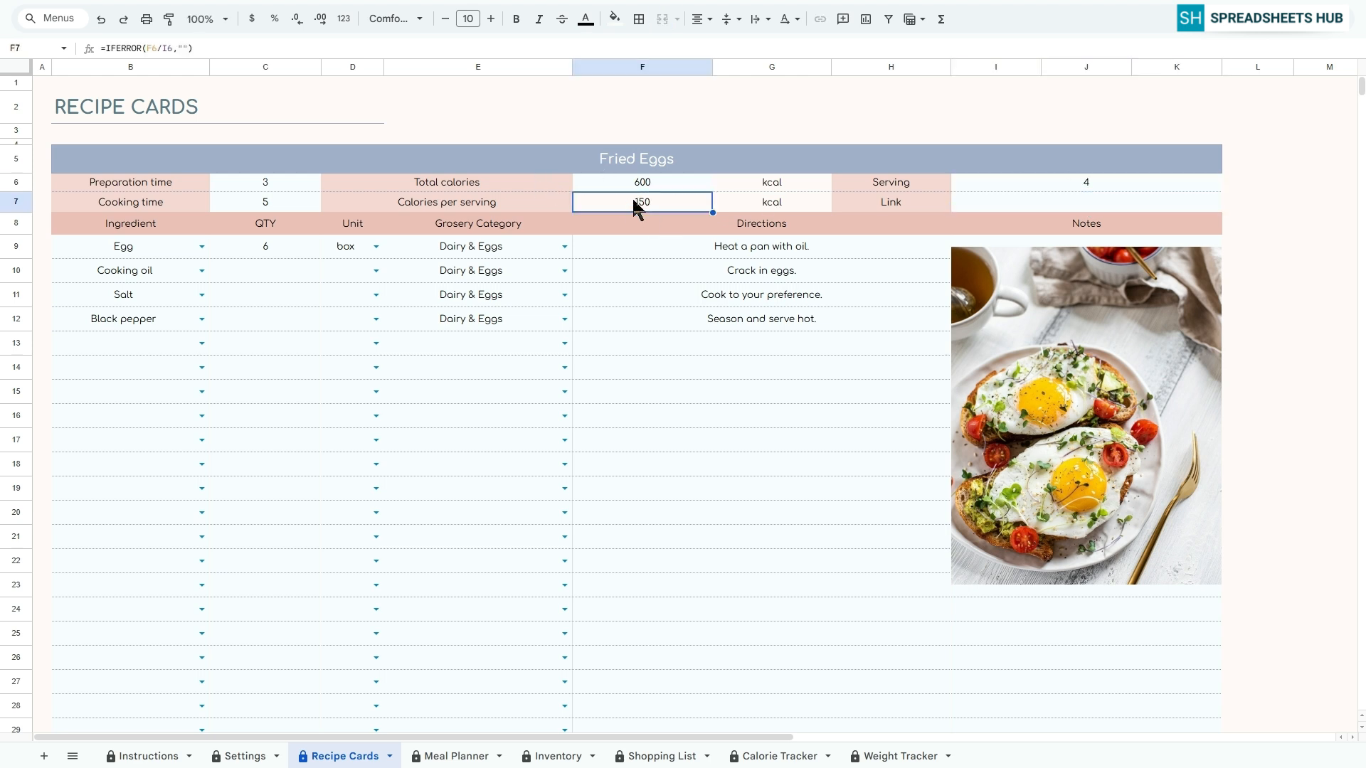
pyautogui.click(1074, 207)
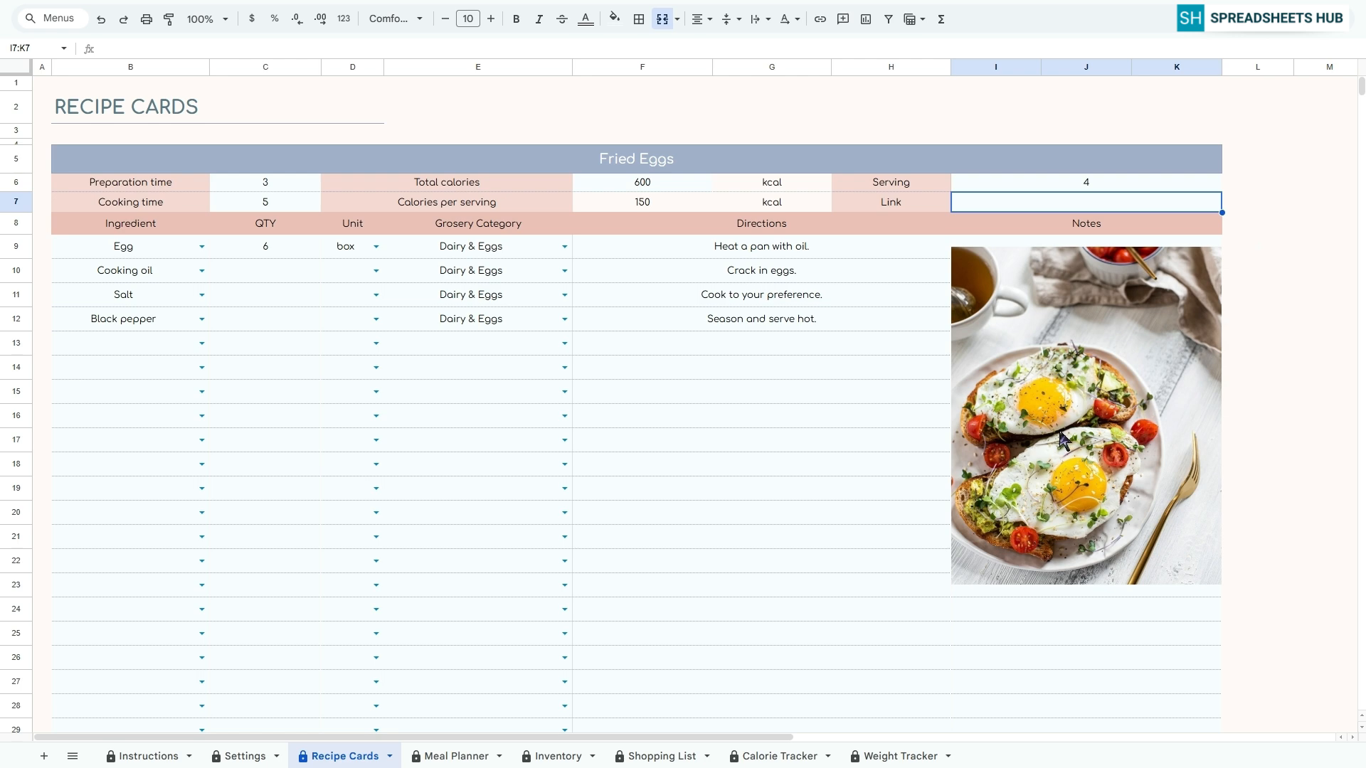
# Title the second recipe card, at row 41, Meat
pyautogui.scroll(-10, 929, 348)
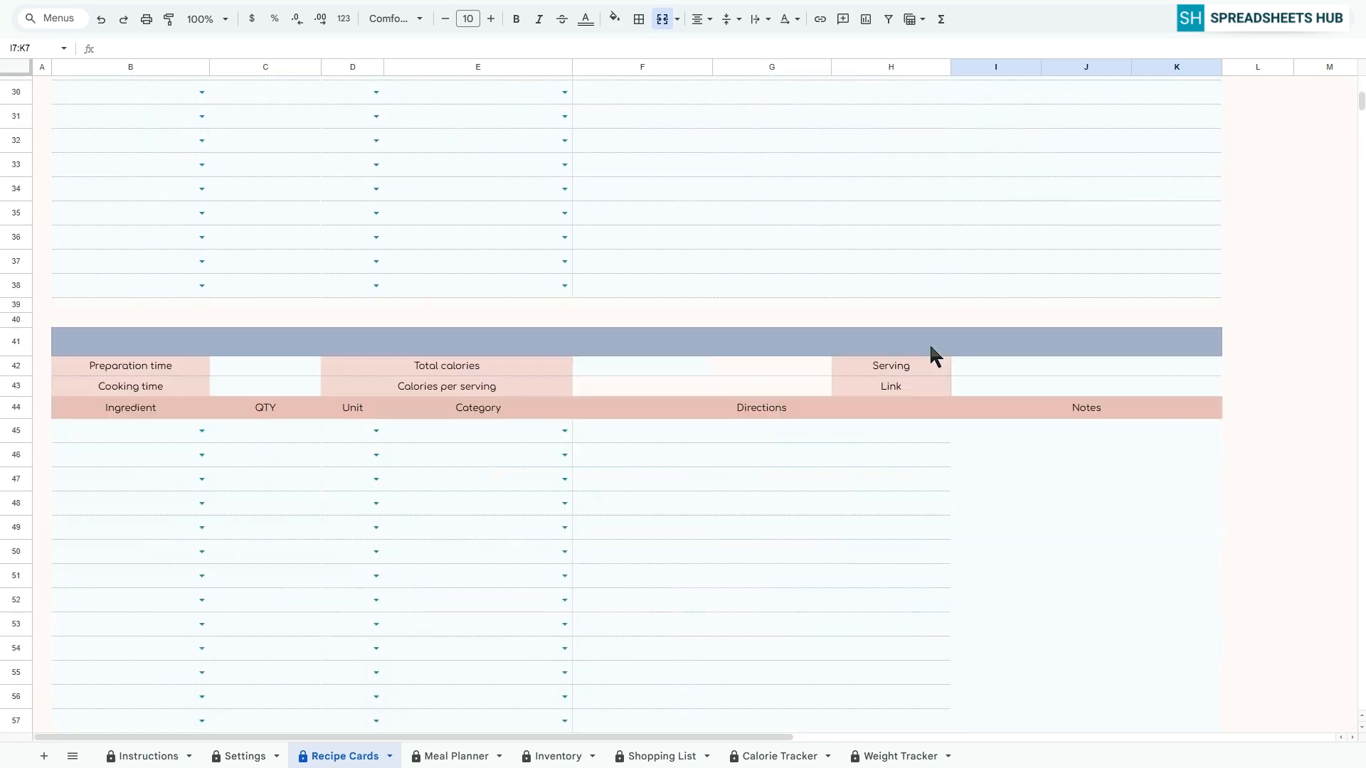
pyautogui.scroll(-3, 925, 342)
pyautogui.click(633, 153)
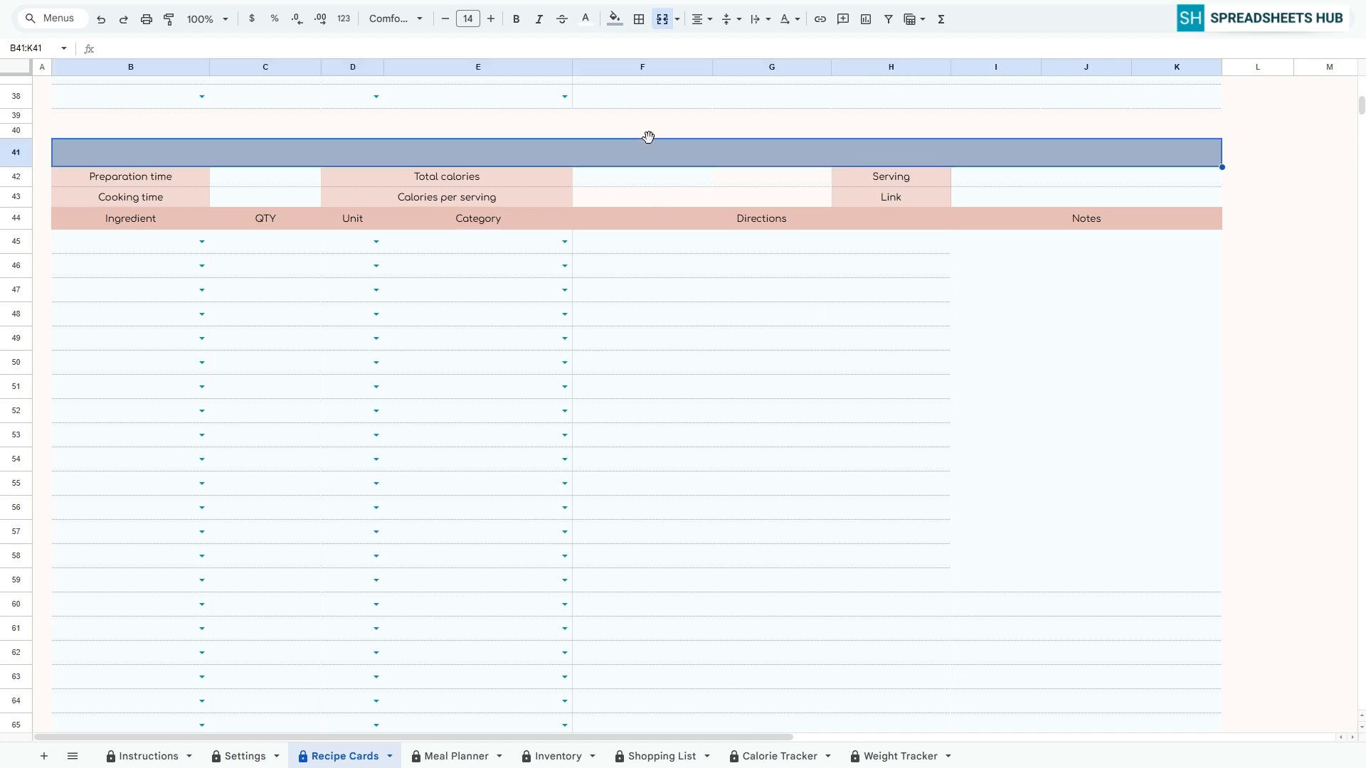
pyautogui.write('Meat')
# Choose Beef Meat, Cooking oil, Salt and Black pepper as the Meat card's ingredients in B45:B48
pyautogui.click(202, 241)
pyautogui.click(121, 263)
pyautogui.click(202, 265)
pyautogui.click(121, 427)
pyautogui.click(202, 290)
pyautogui.click(121, 470)
pyautogui.click(202, 315)
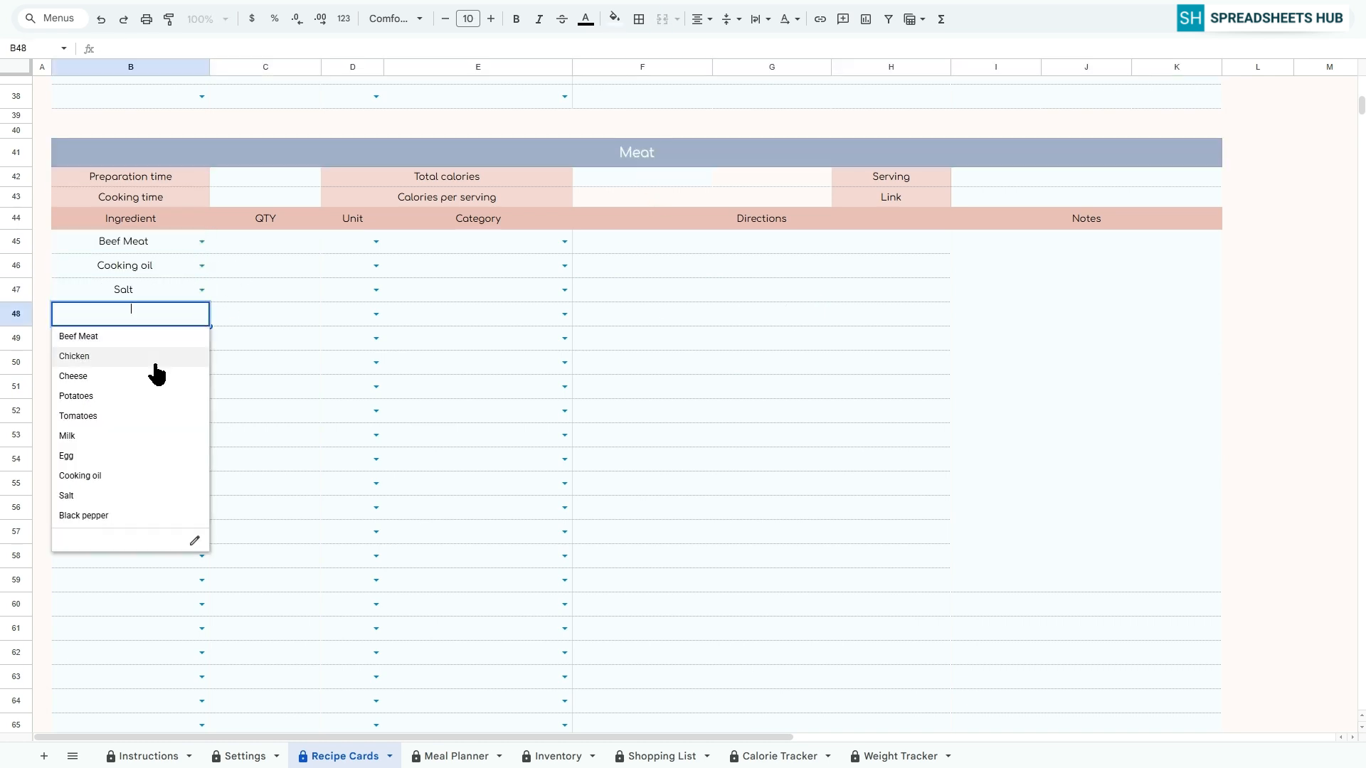
# Set Beef Meat to 1 kg in the Meat category and assign Dairy & Eggs to the card's other three ingredients
pyautogui.click(565, 242)
pyautogui.click(413, 283)
pyautogui.click(565, 266)
pyautogui.click(427, 347)
pyautogui.moveTo(455, 266); pyautogui.dragTo(446, 310)
pyautogui.hotkey('ctrl', 'd')
# Enter the Meat directions "Mix marinade and add meat", "Marinate 1 hour", "Grill until cooked" and "Serve" in rows 45 to 48
pyautogui.click(640, 242)
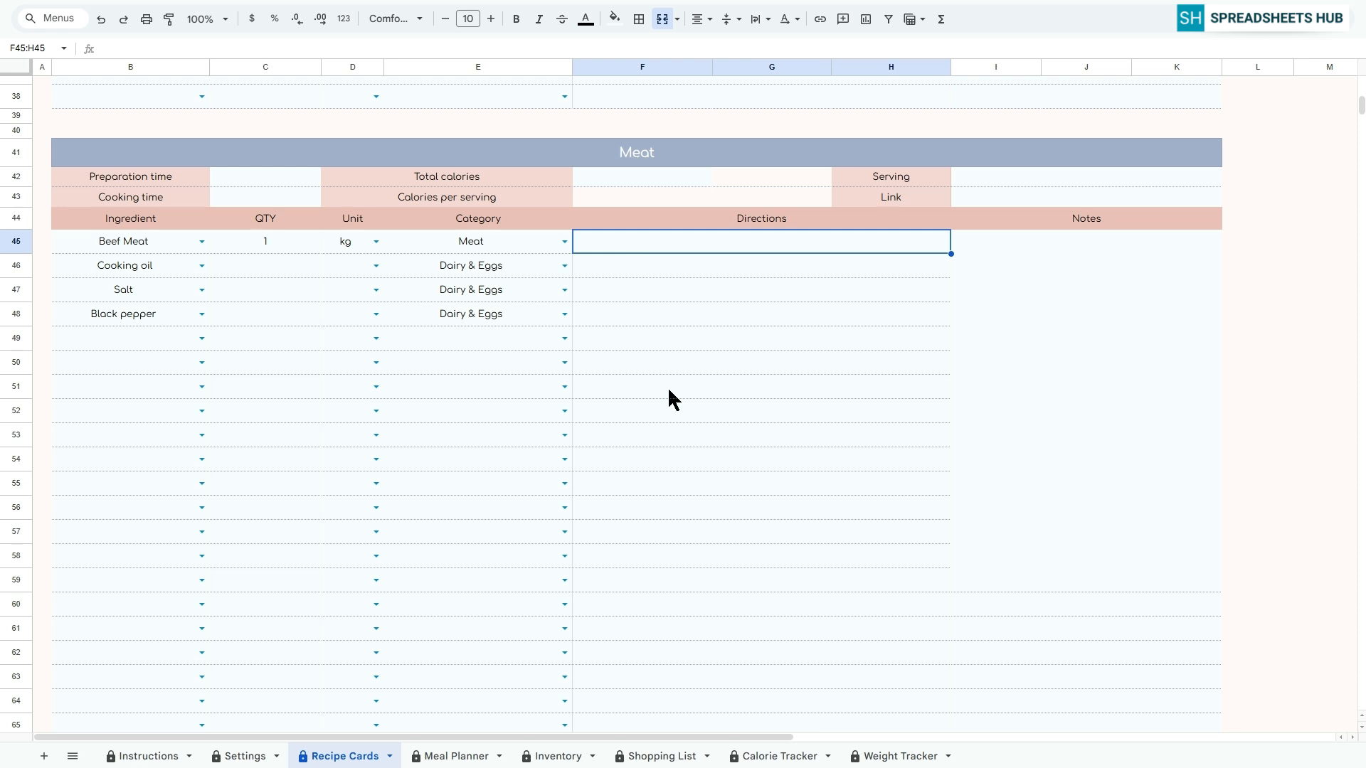
pyautogui.write('Mix marinade and add meat')
pyautogui.press('Return')
pyautogui.write('Marinate 1 hour')
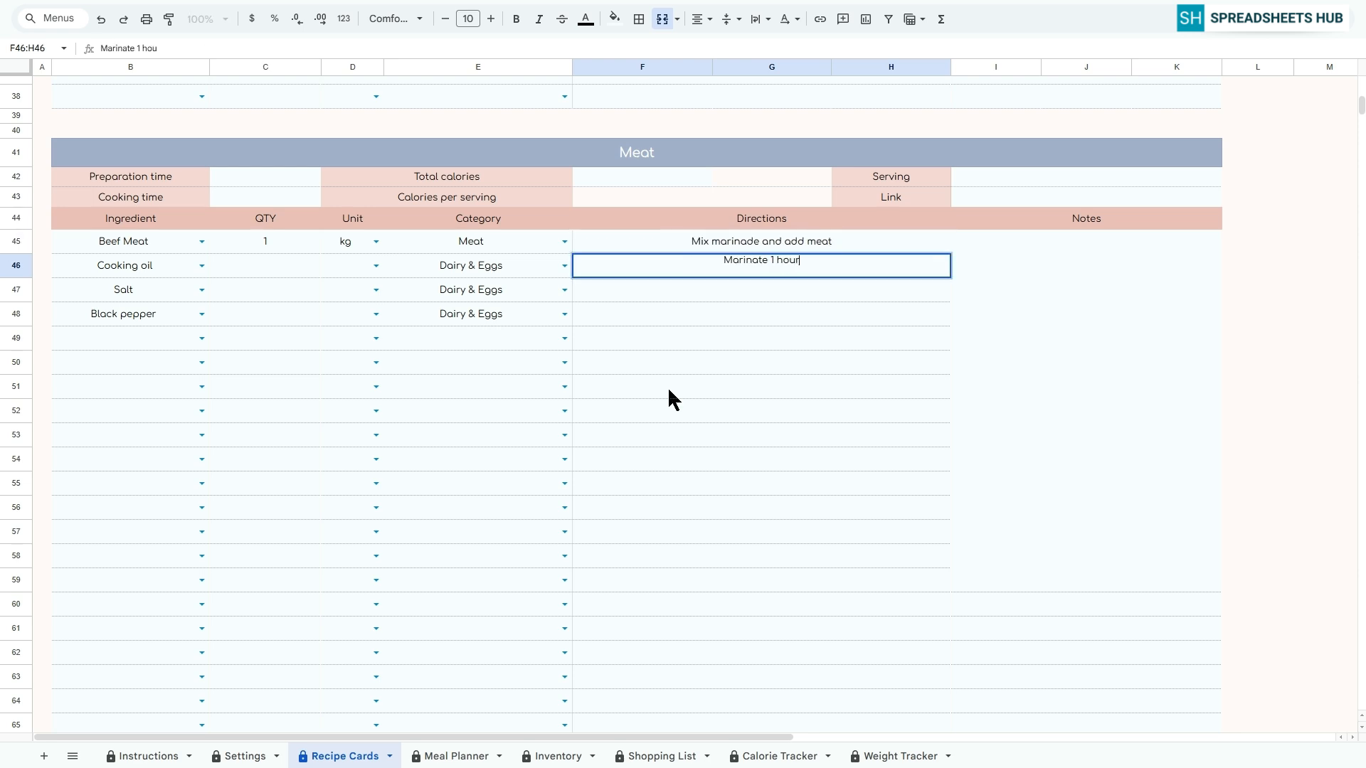
pyautogui.press('Return')
pyautogui.write('Grill until cooked')
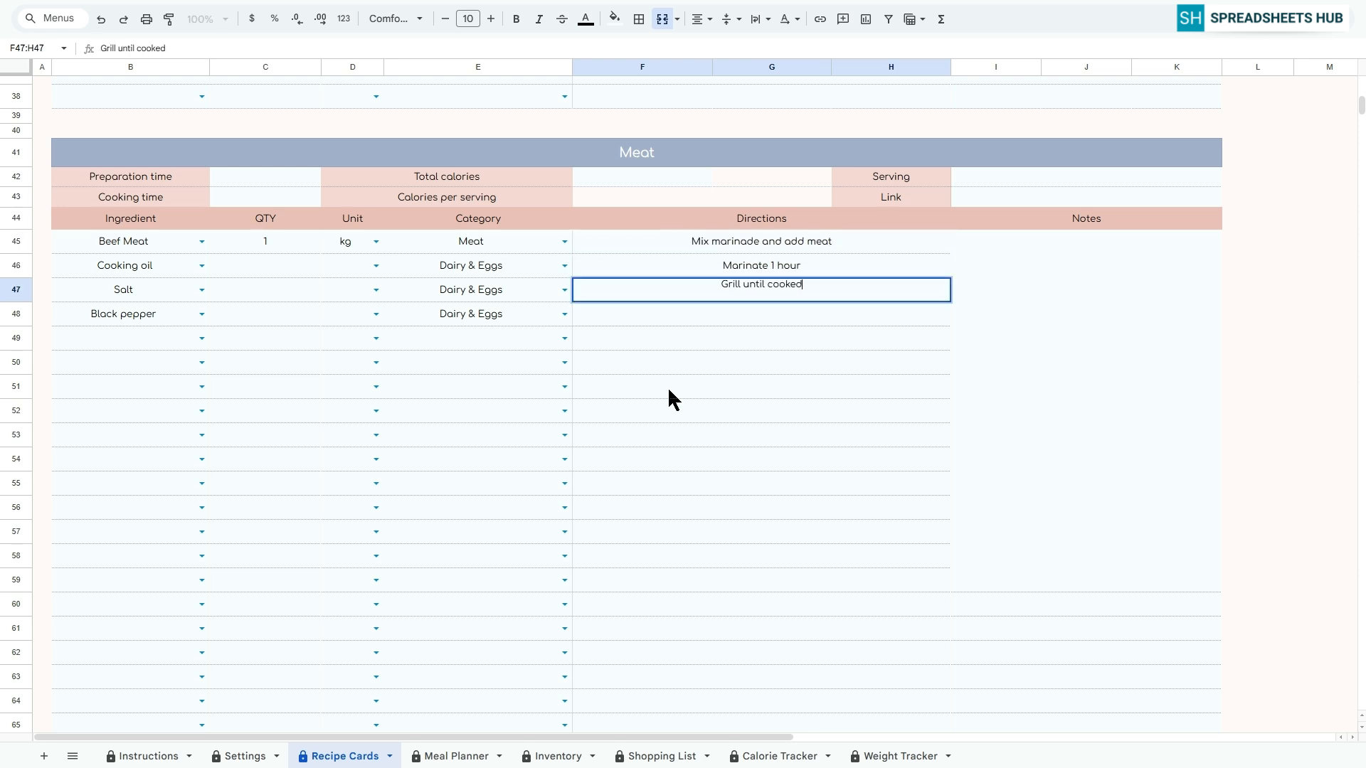
pyautogui.press('Return')
pyautogui.write('Serve')
# Set the Meat card's preparation time to 100 and its cooking time to 60
pyautogui.press('Return')
pyautogui.click(270, 177)
pyautogui.write('100')
pyautogui.press('Return')
pyautogui.write('60')
# Set the Meat card's total calories to 1000 and its serving to 3
pyautogui.press('Return')
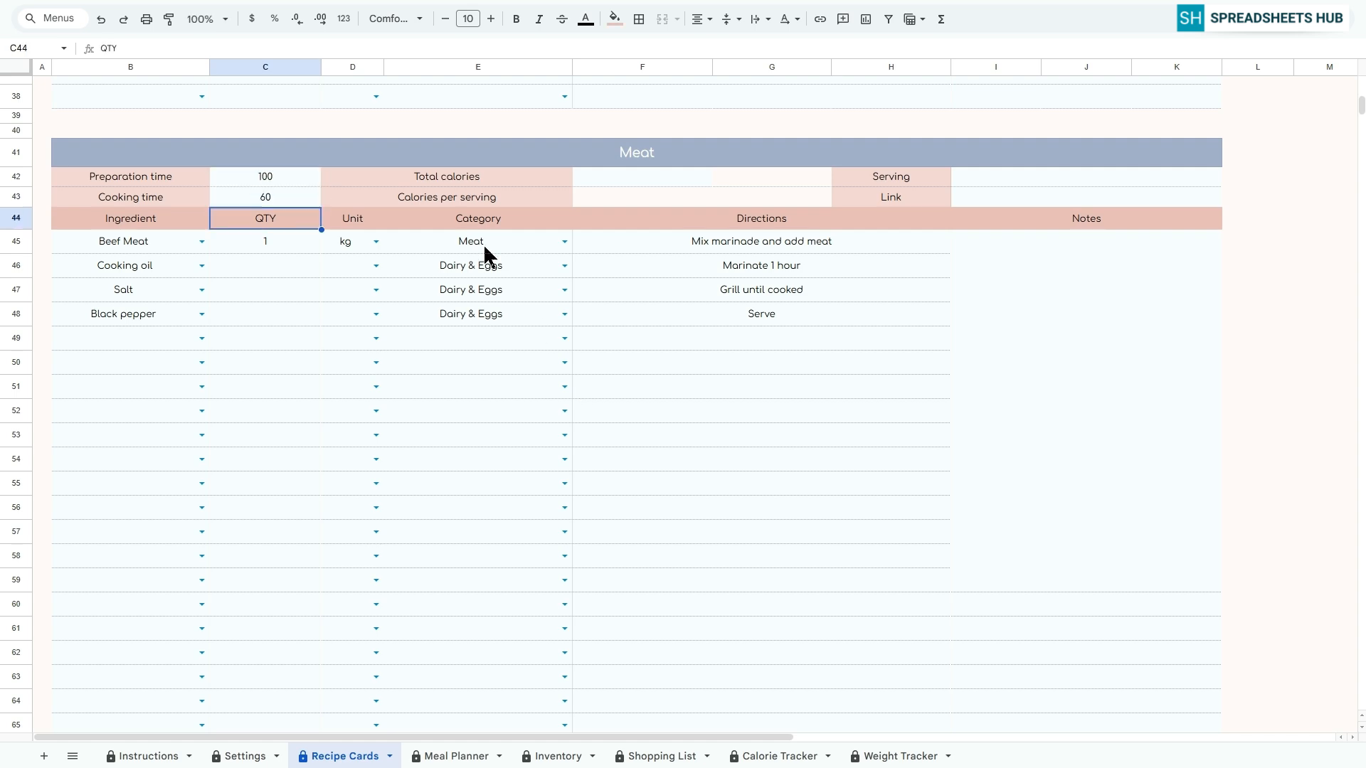
pyautogui.click(633, 177)
pyautogui.write('1000')
pyautogui.click(1024, 177)
pyautogui.write('3')
pyautogui.press('Return')
# Title the third recipe card, at row 77, Vegetable Soup
pyautogui.scroll(-12, 876, 386)
pyautogui.click(754, 148)
pyautogui.write('Vegetable Soup')
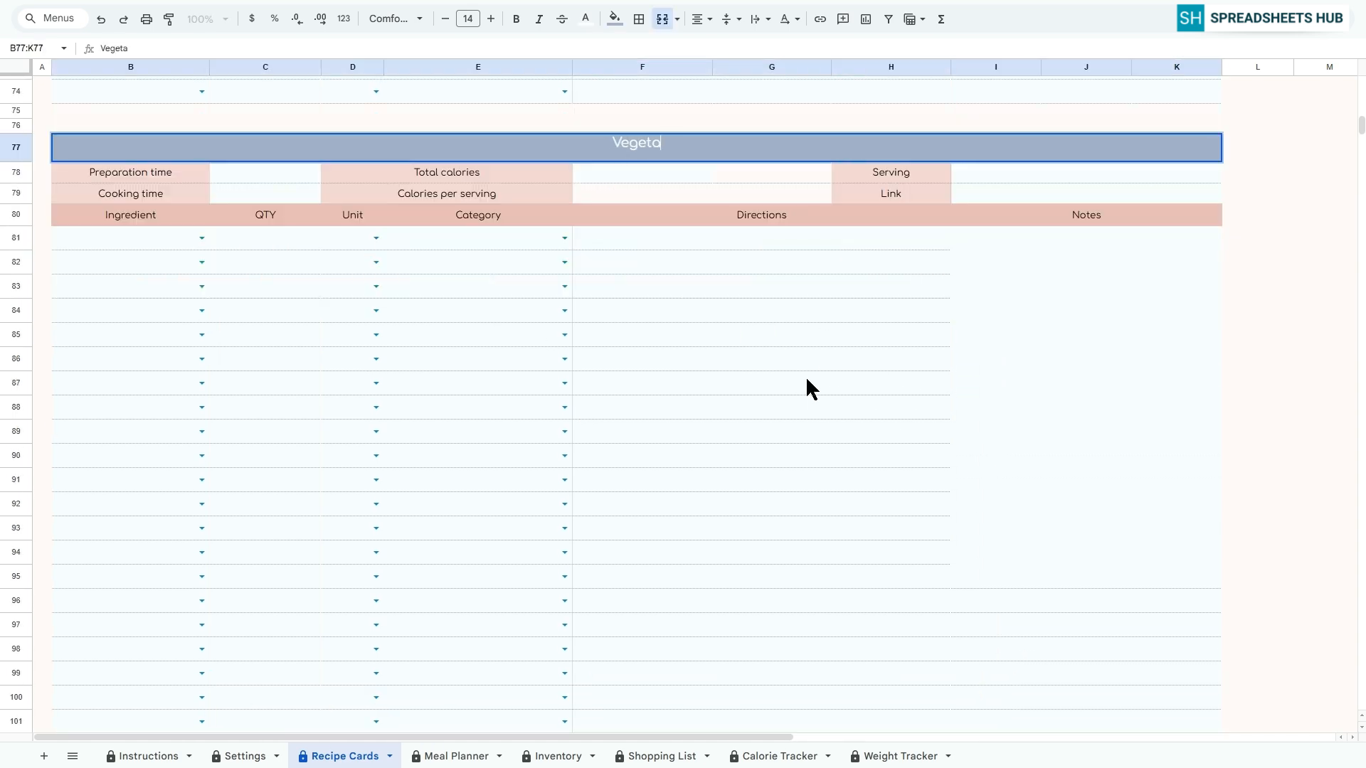
pyautogui.press('Return')
# Choose Potatoes, Cooking oil, Tomatoes, Black pepper, Chicken and Salt as the Vegetable Soup ingredients in B81:B86
pyautogui.click(201, 239)
pyautogui.click(96, 320)
pyautogui.click(202, 263)
pyautogui.click(96, 424)
pyautogui.click(202, 287)
pyautogui.click(94, 388)
pyautogui.click(202, 311)
pyautogui.click(96, 512)
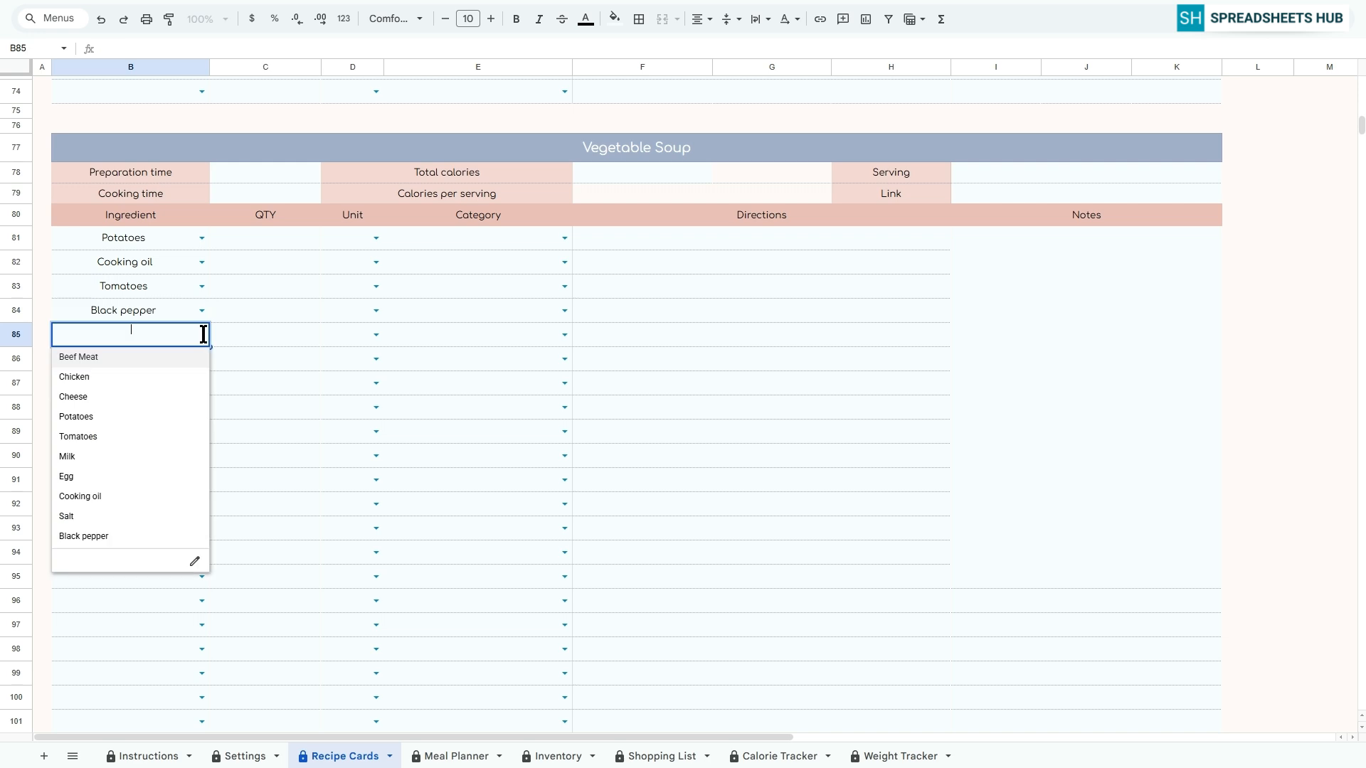
# Set the Vegetable Soup quantities and units to 1 kg of Potatoes, 3 pcs of Tomatoes and 1 kg of Chicken
pyautogui.write('1')
pyautogui.press('Return')
pyautogui.click(266, 282)
pyautogui.write('3')
pyautogui.press('Return')
pyautogui.click(272, 331)
pyautogui.write('1')
pyautogui.press('Return')
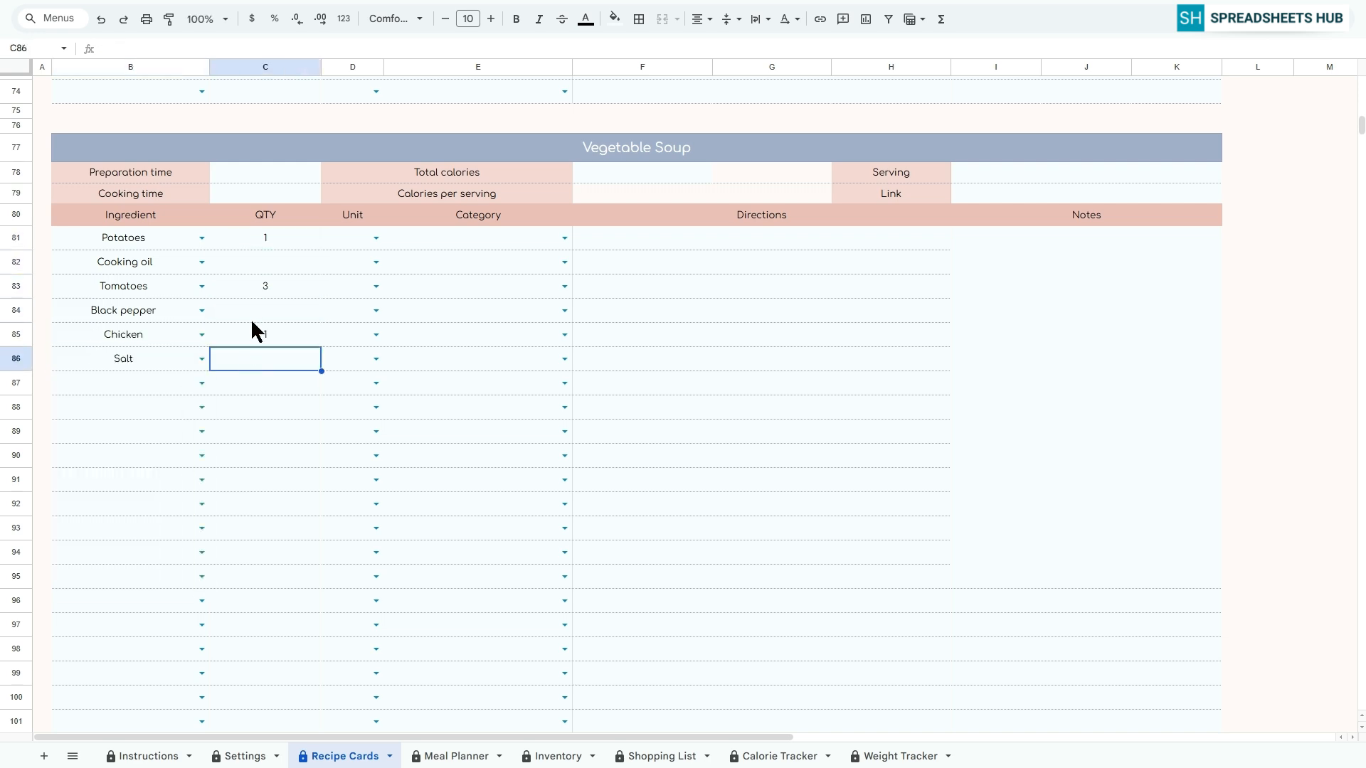
pyautogui.click(349, 428)
pyautogui.click(376, 334)
pyautogui.click(352, 357)
# Assign Fresh Vegetables to Potatoes and Tomatoes, Meat to Chicken, and Dairy & Eggs to the soup's other three ingredients
pyautogui.click(562, 238)
pyautogui.click(477, 260)
pyautogui.click(564, 262)
pyautogui.click(470, 344)
pyautogui.click(563, 287)
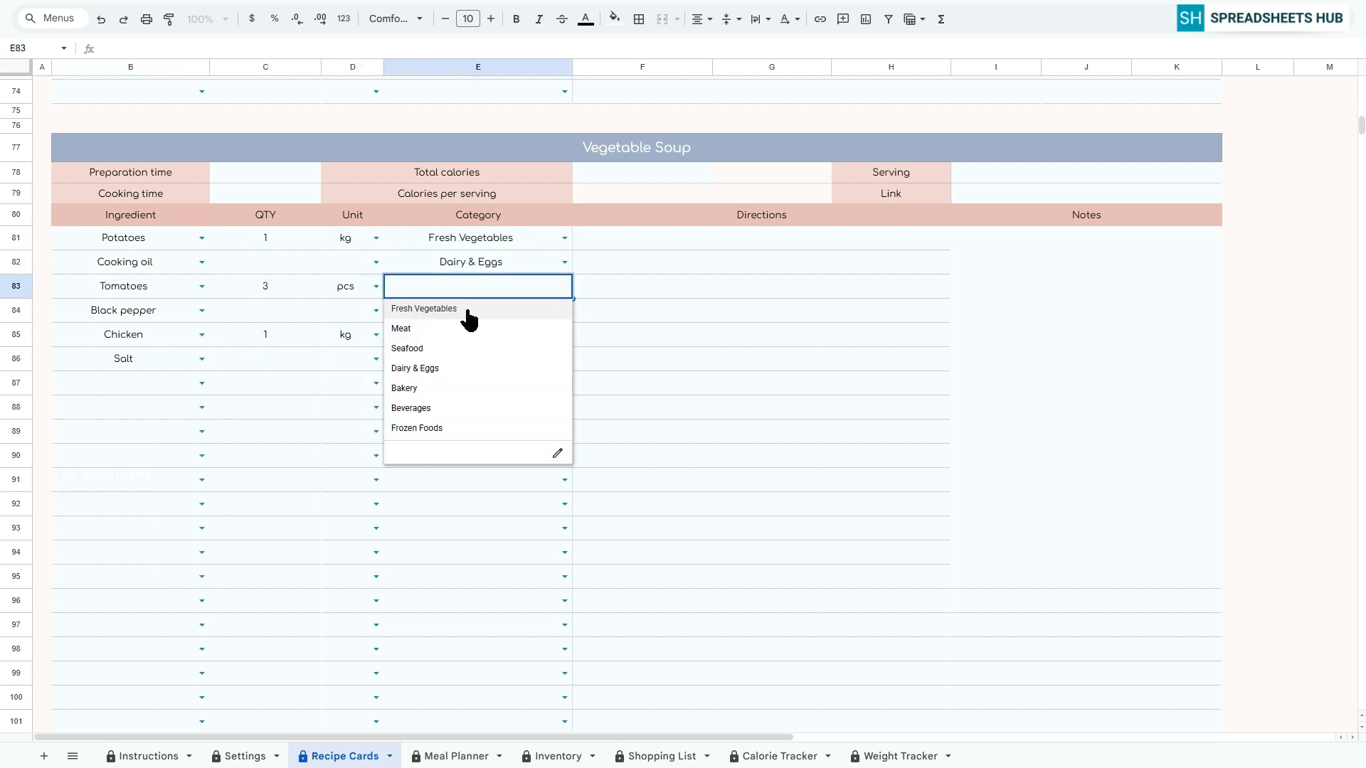
pyautogui.click(426, 376)
pyautogui.click(564, 359)
pyautogui.click(441, 441)
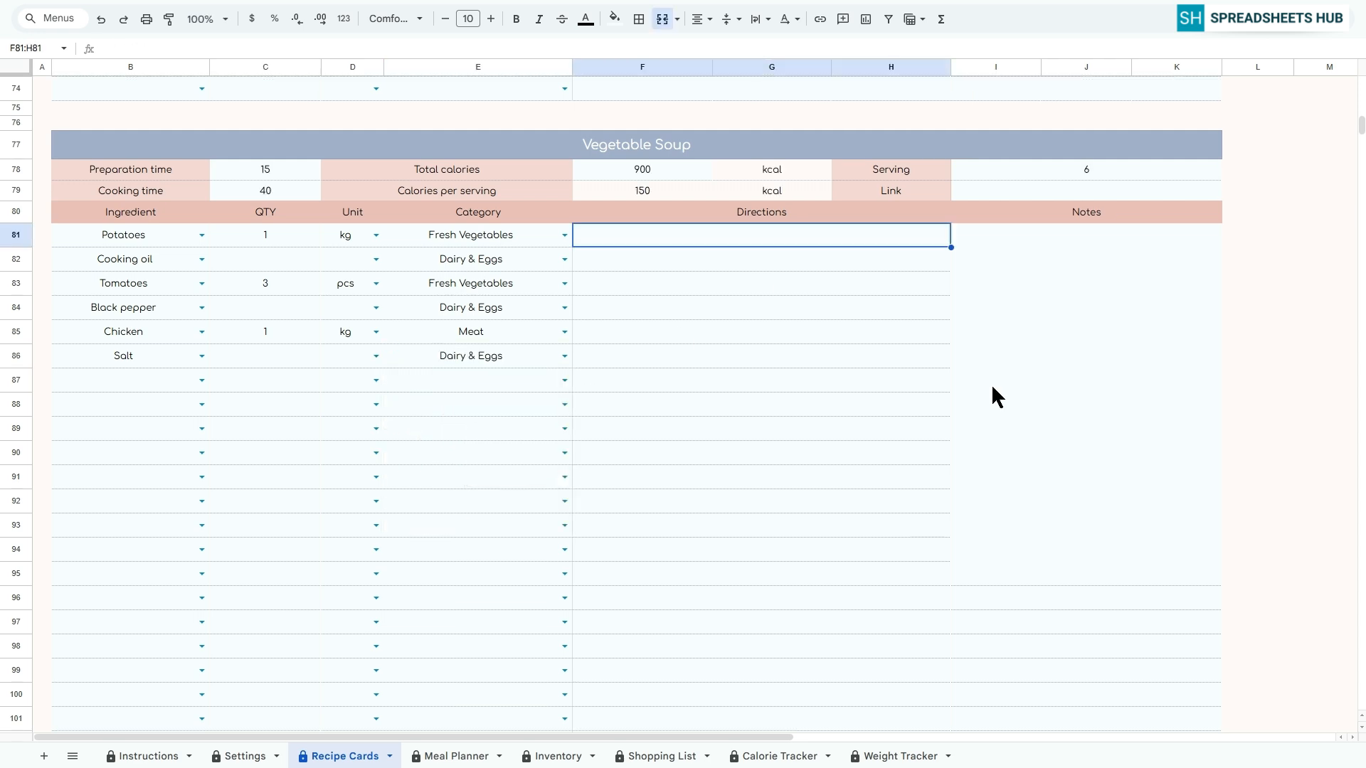
# Enter the soup directions "Saute onion in oil", "Add vegetables, broth and seasoning", "Simmer until tender" and "Serve hot" in rows 81 to 84
pyautogui.write('Saute')
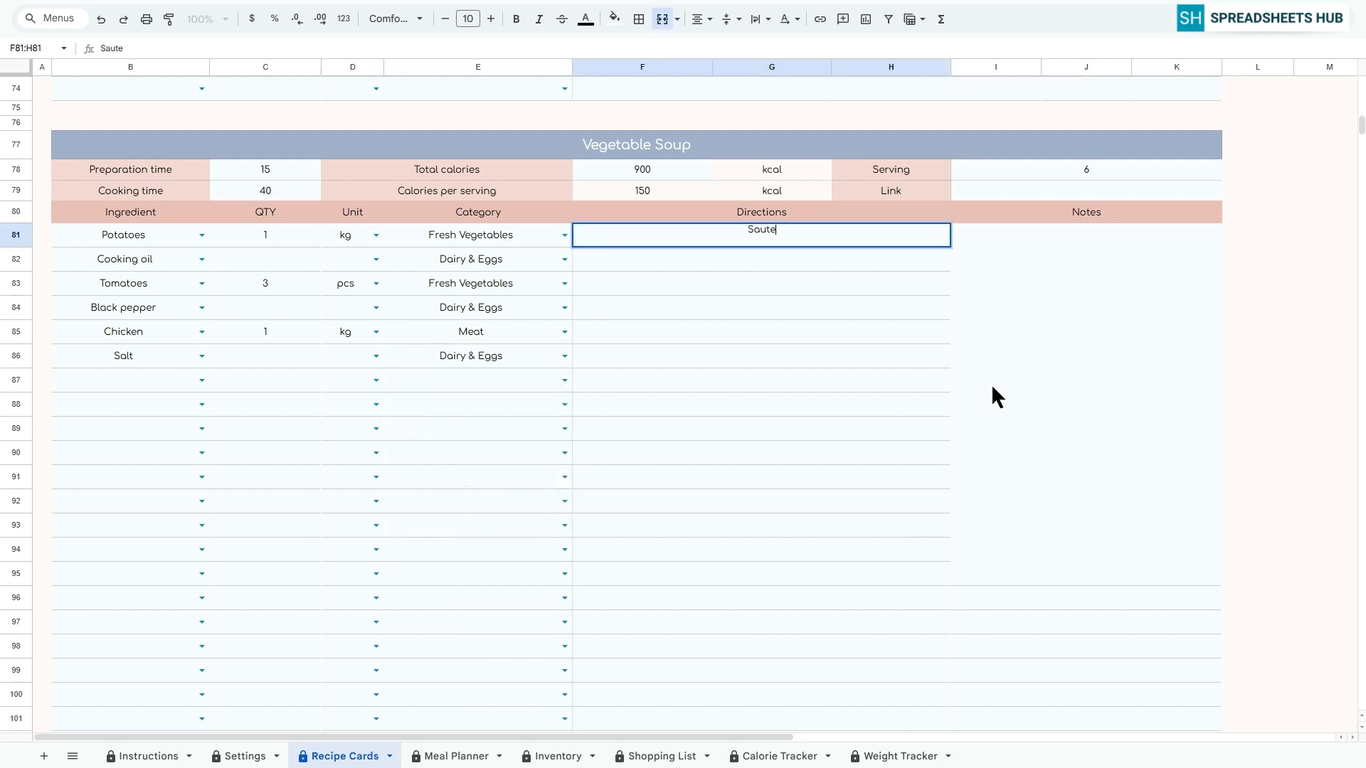
pyautogui.write(' onion in oil')
pyautogui.press('Return')
pyautogui.write('Add vegetables, broth and sea')
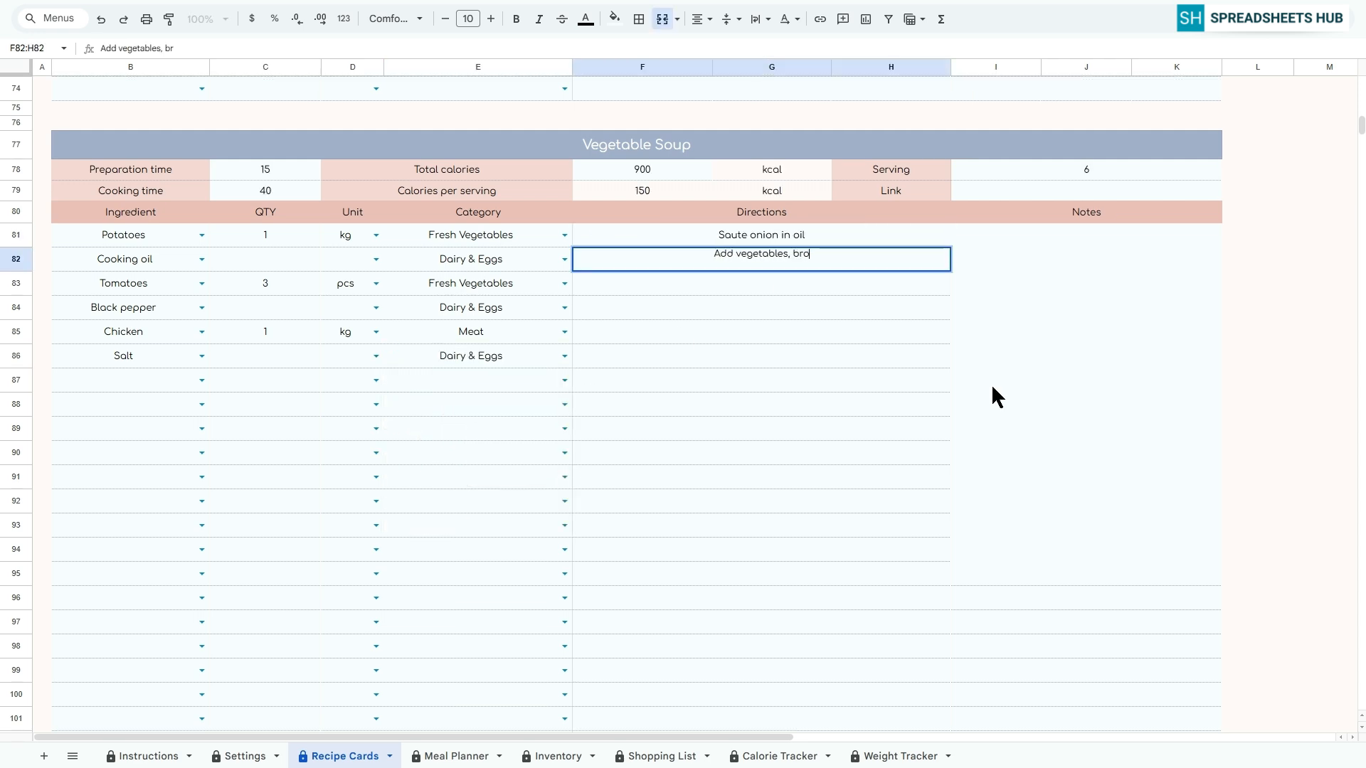
pyautogui.write('soning')
pyautogui.press('Return')
pyautogui.write('Simmer until tender')
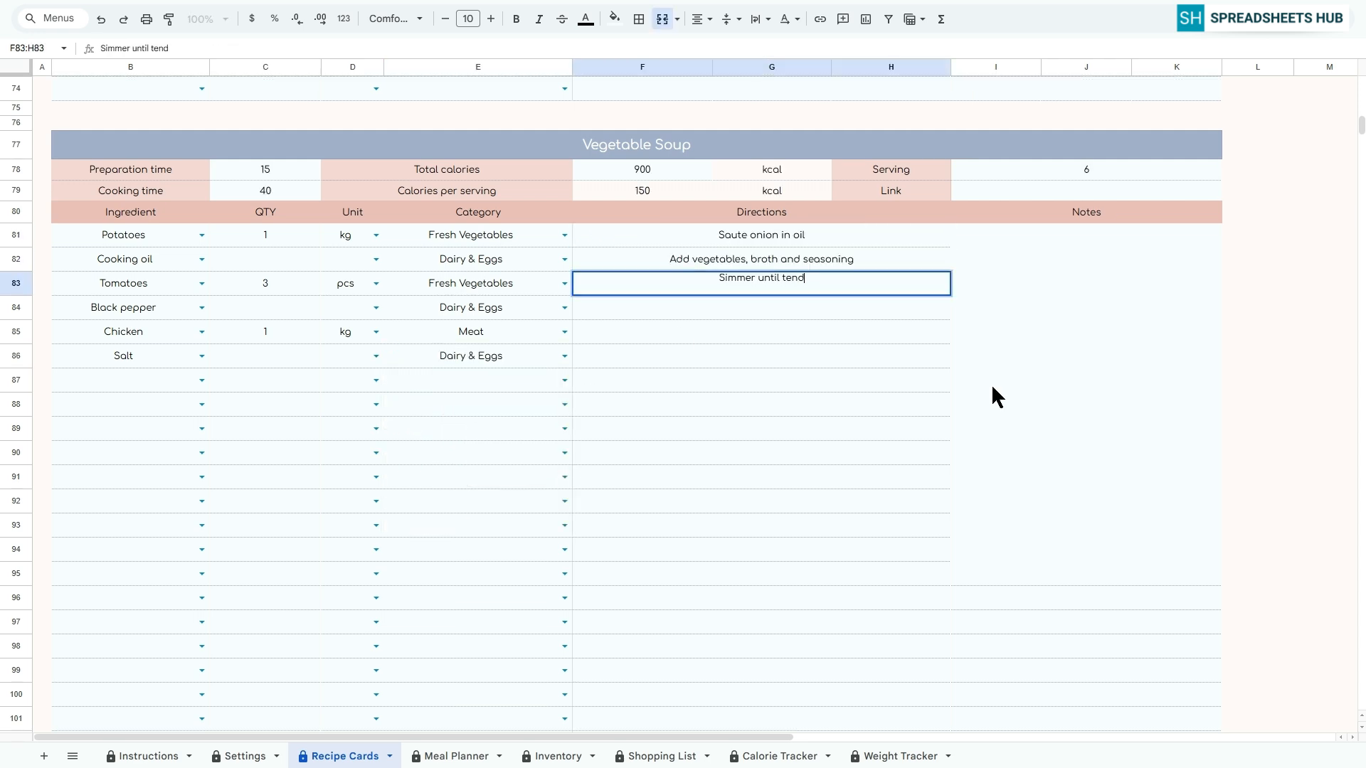
pyautogui.press('Return')
pyautogui.write('Serve hot')
pyautogui.press('Return')
# Open the Meal Planner sheet and set its start date in C4 to 26 Jan 2026
pyautogui.scroll(-20, 991, 383)
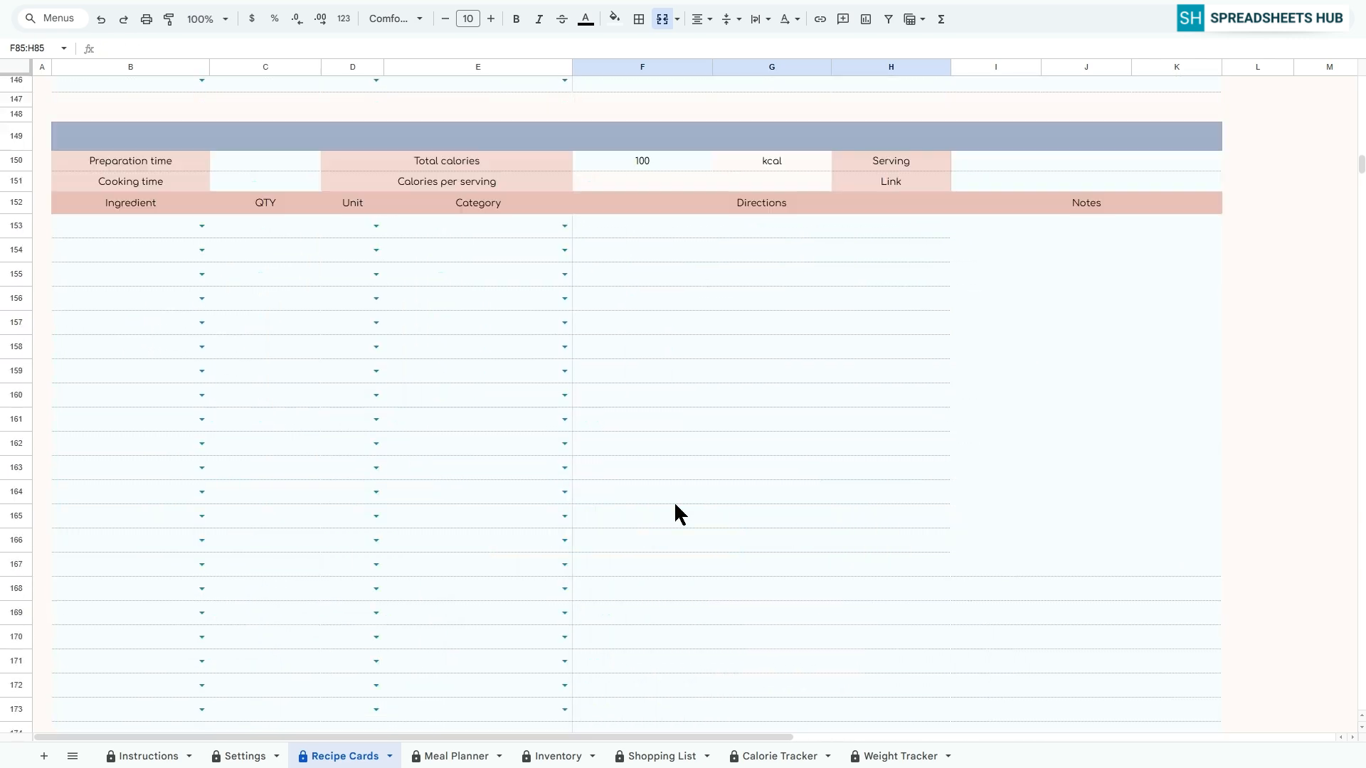
pyautogui.scroll(20, 715, 537)
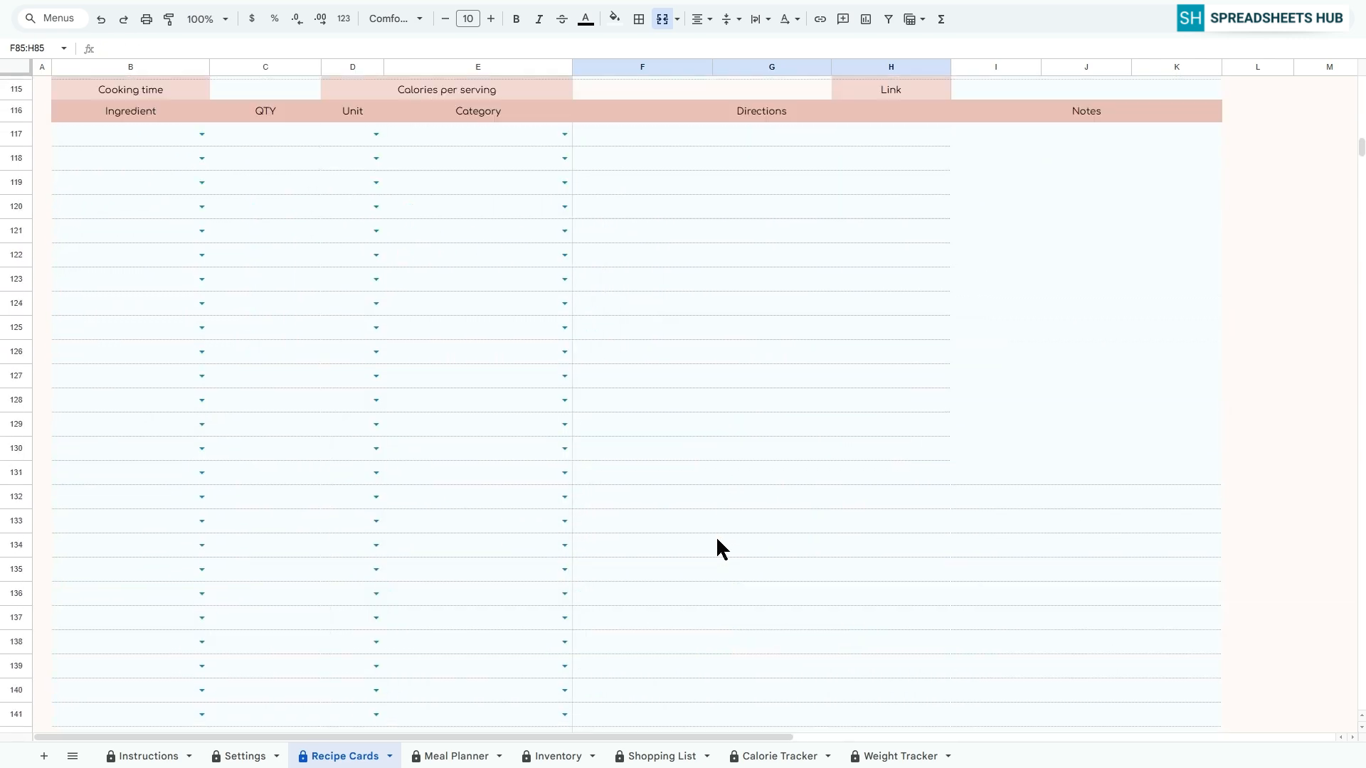
pyautogui.scroll(20, 715, 535)
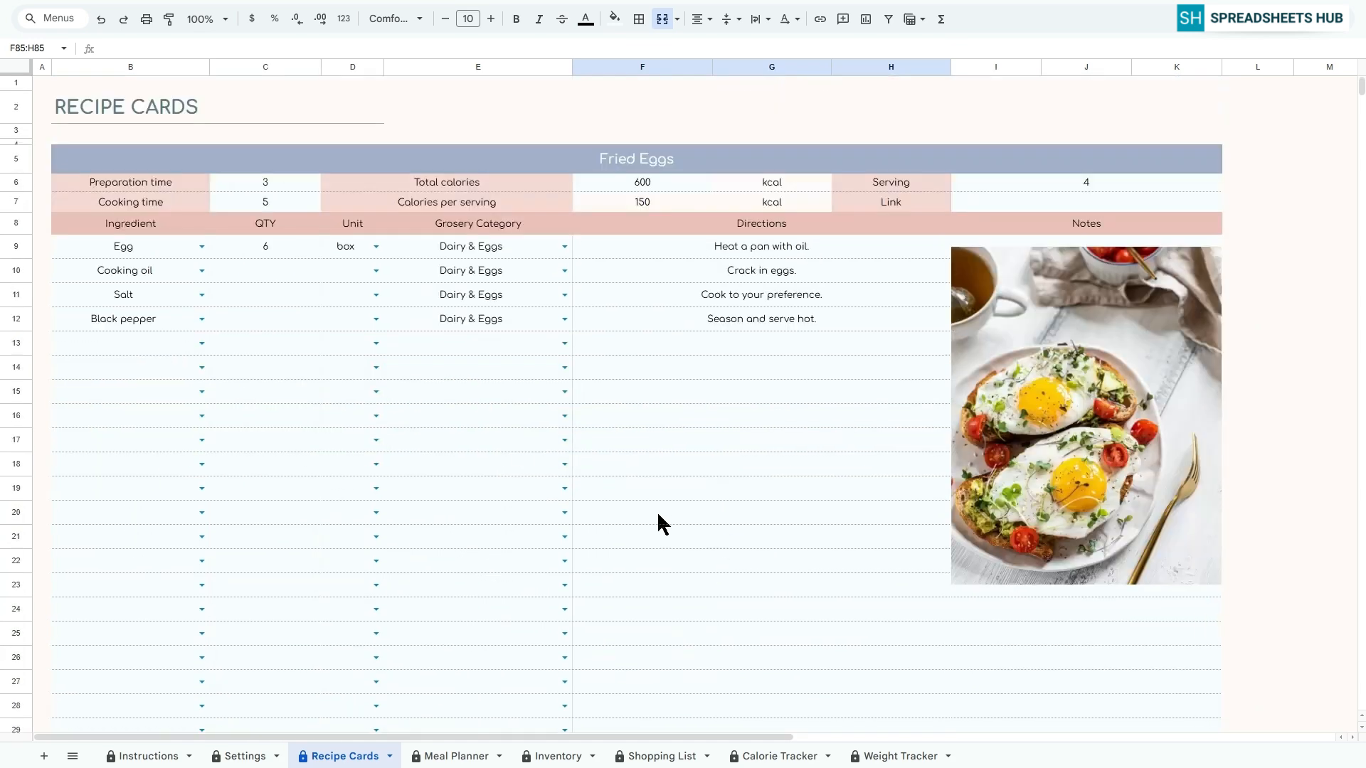
pyautogui.click(46, 83)
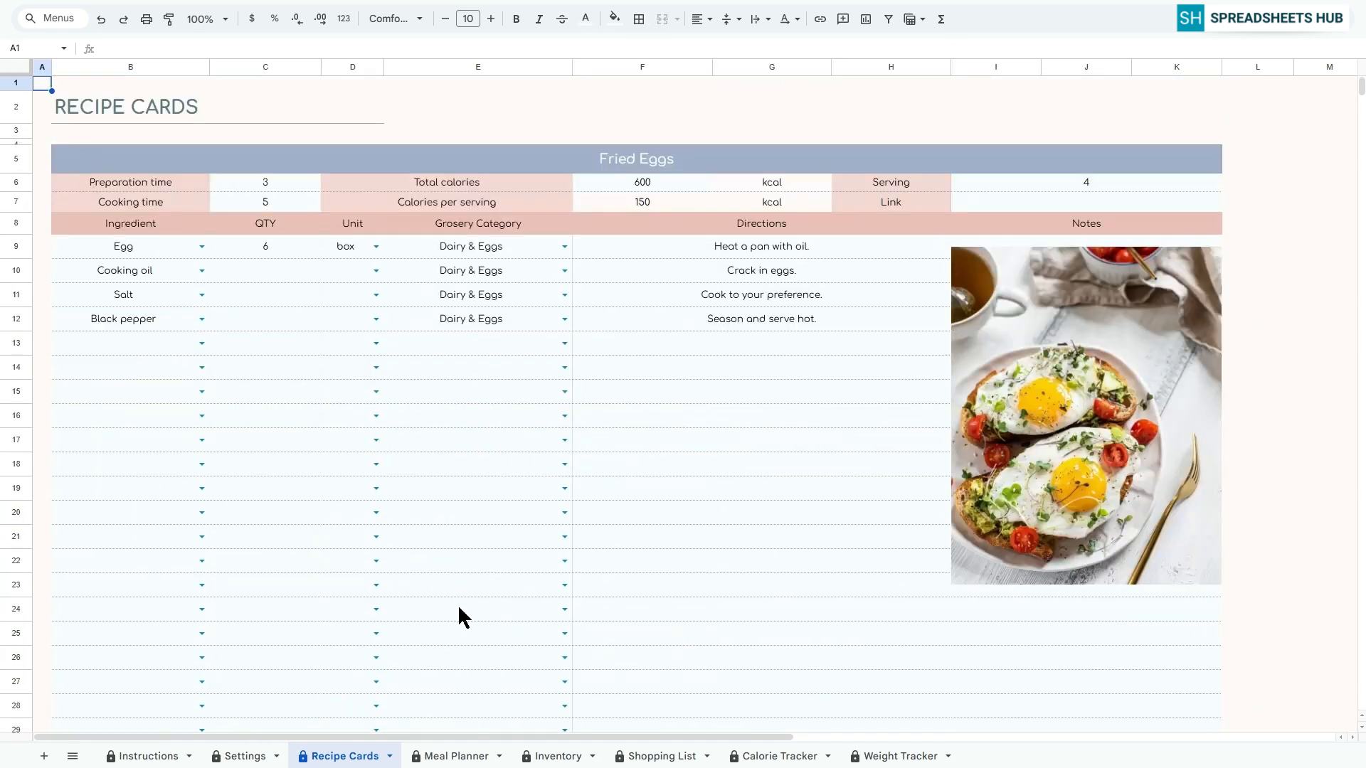
pyautogui.click(455, 755)
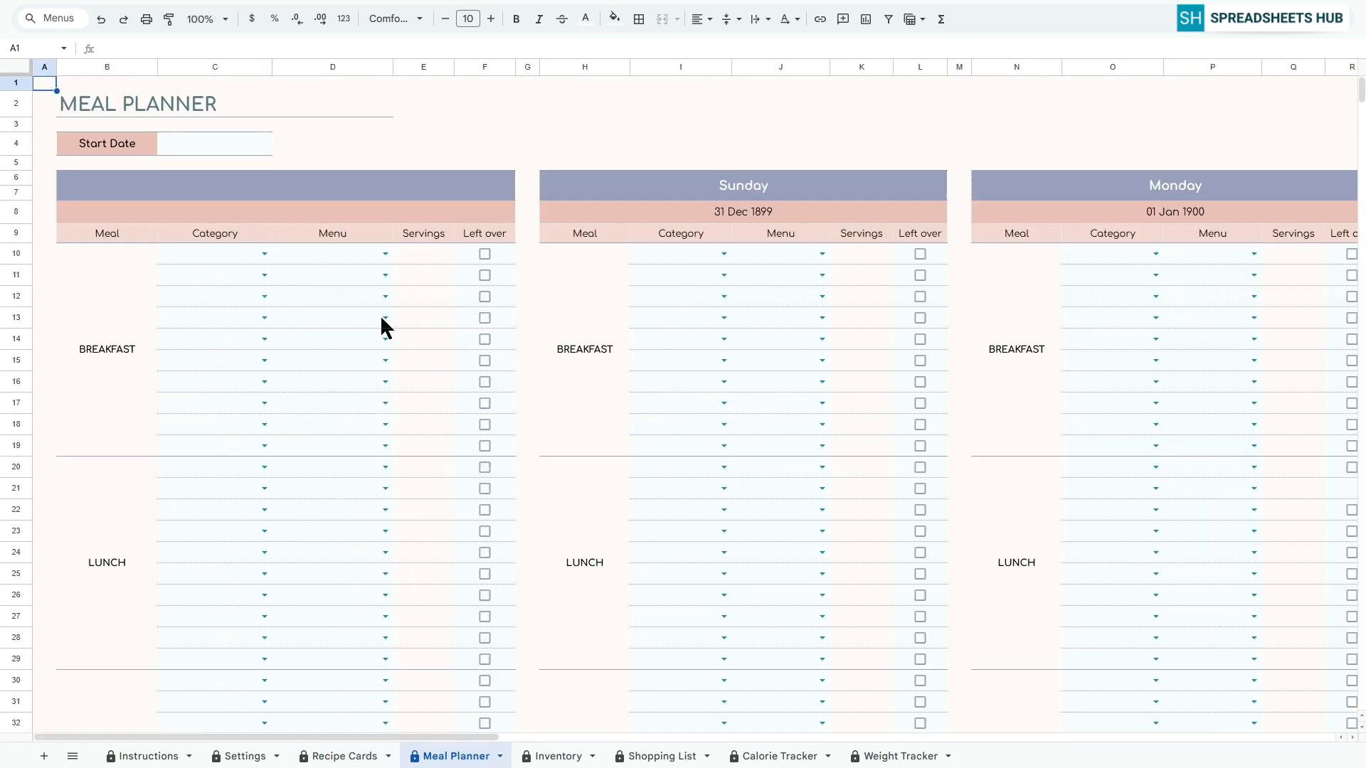
pyautogui.click(218, 145)
pyautogui.doubleClick(217, 144)
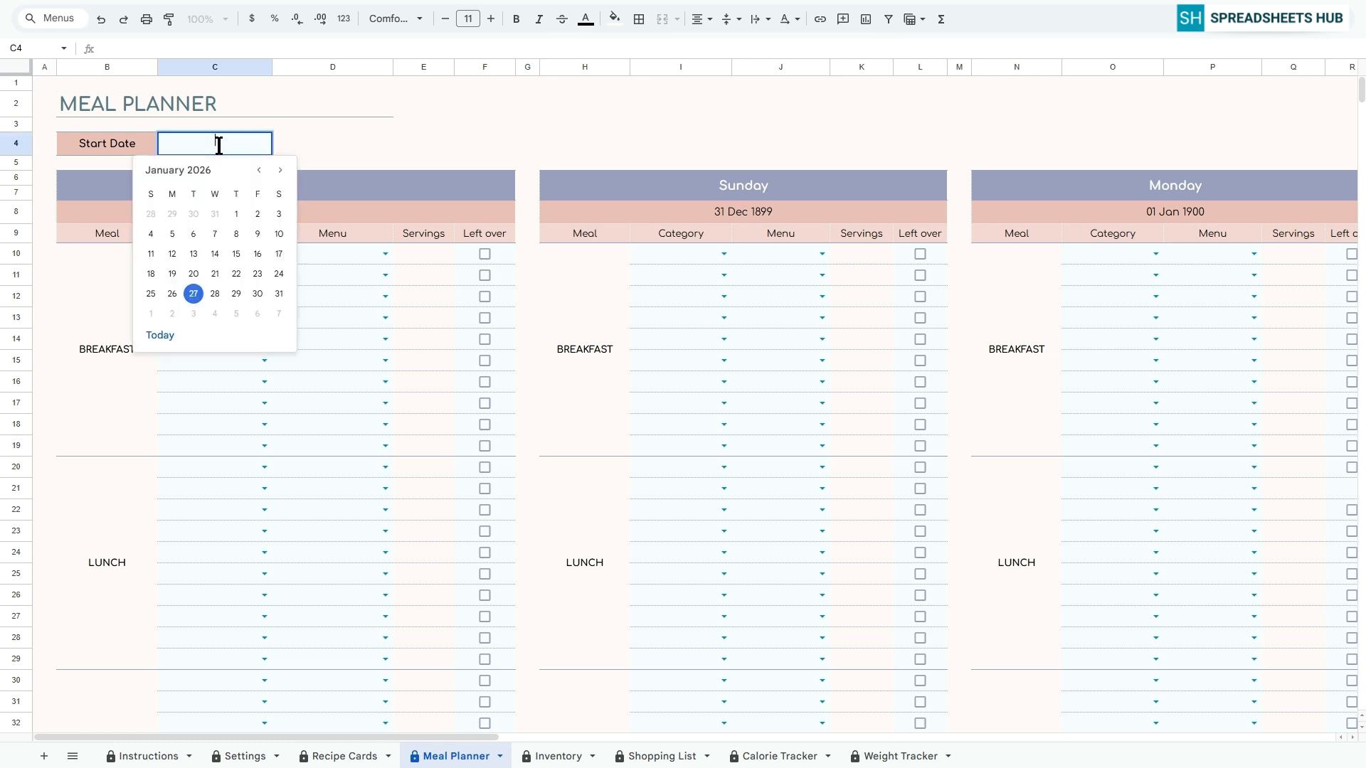
pyautogui.click(172, 294)
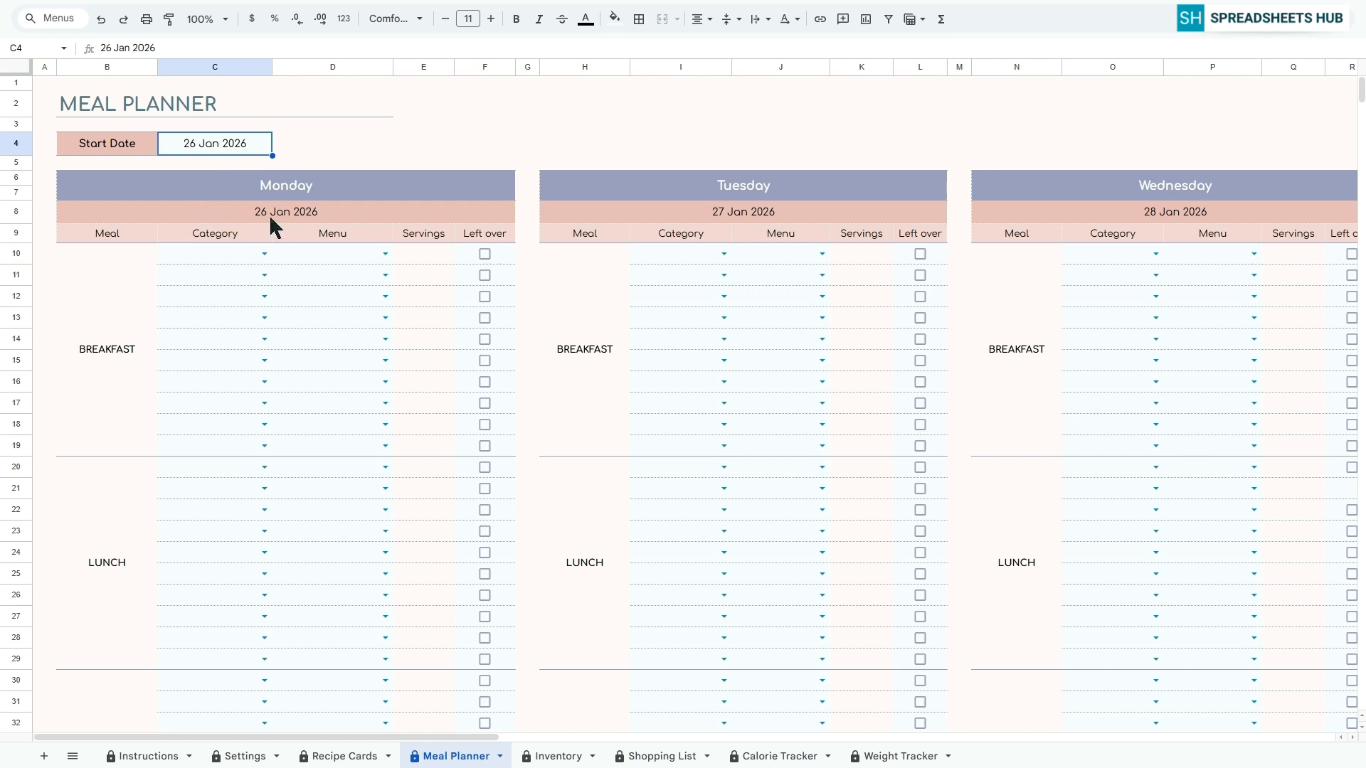
# Plan Fried Eggs in the Breakfast category for Monday's breakfast in row 10, and toggle its Left over mark on and off
pyautogui.moveTo(478, 737)
pyautogui.mouseDown()
pyautogui.moveTo(966, 711)
pyautogui.moveTo(1095, 718)
pyautogui.moveTo(462, 738)
pyautogui.mouseUp()
pyautogui.click(242, 260)
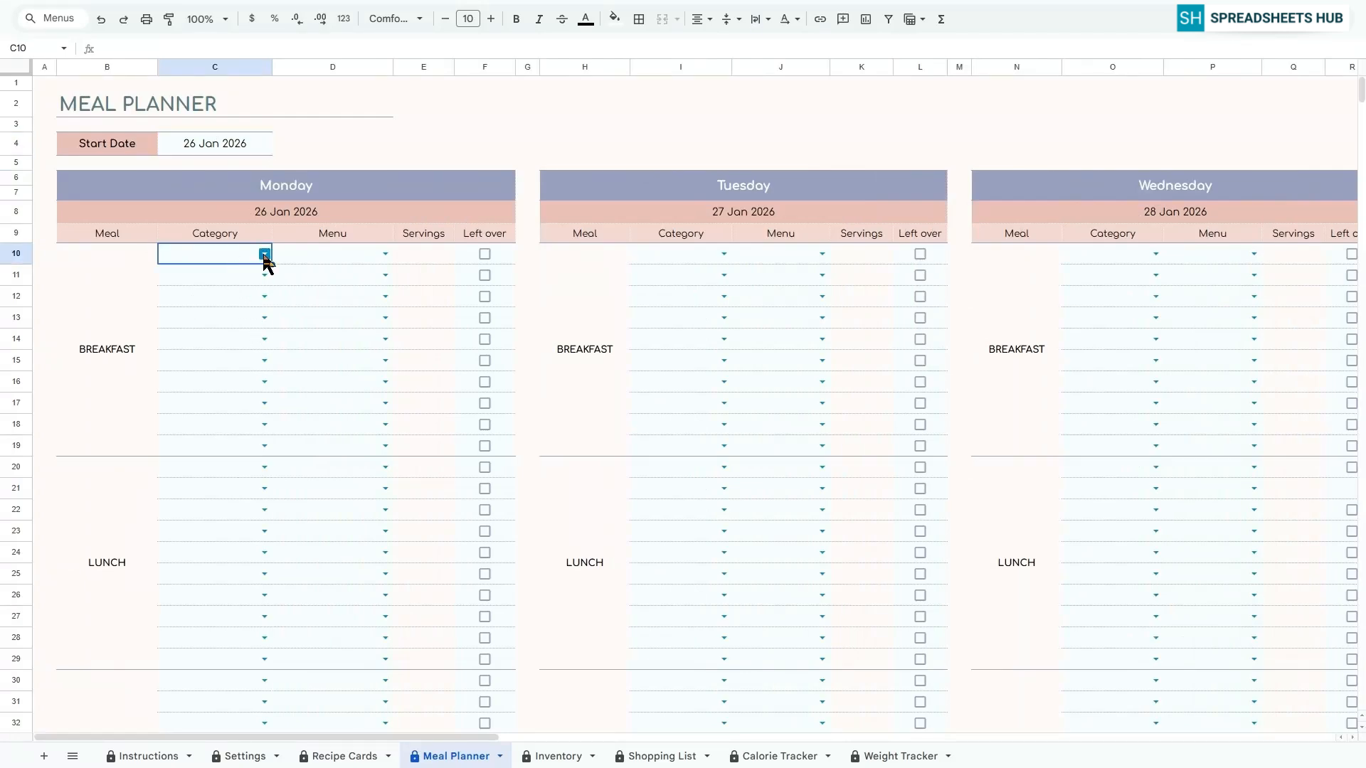
pyautogui.click(264, 256)
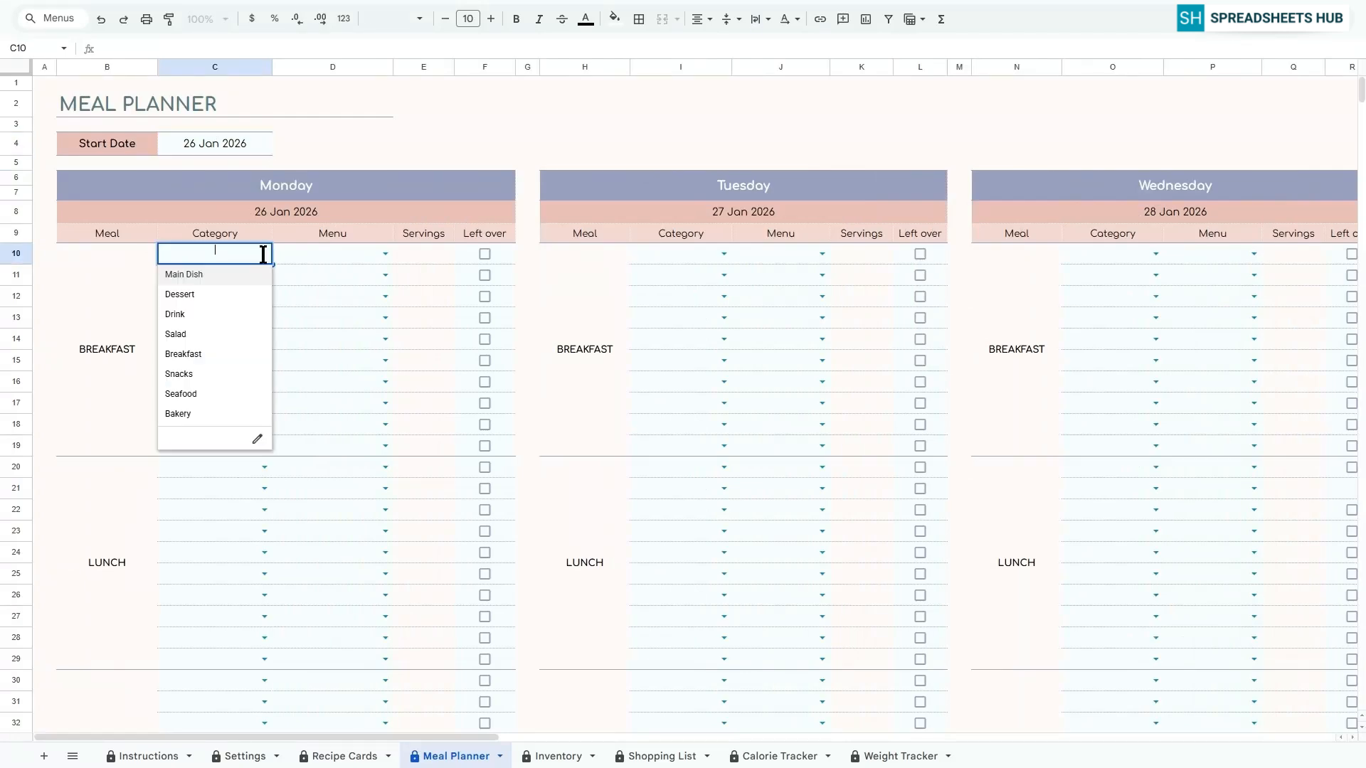
pyautogui.click(184, 354)
pyautogui.click(385, 254)
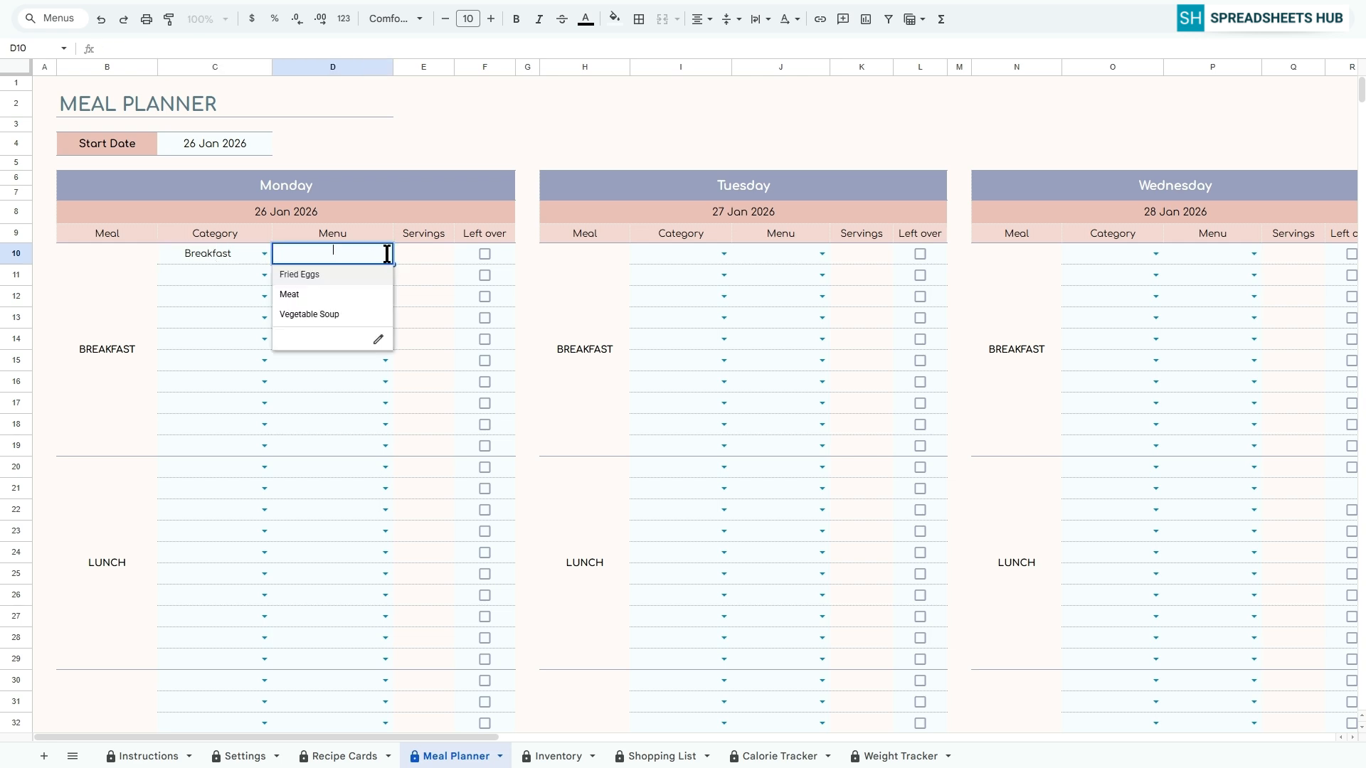
pyautogui.click(299, 277)
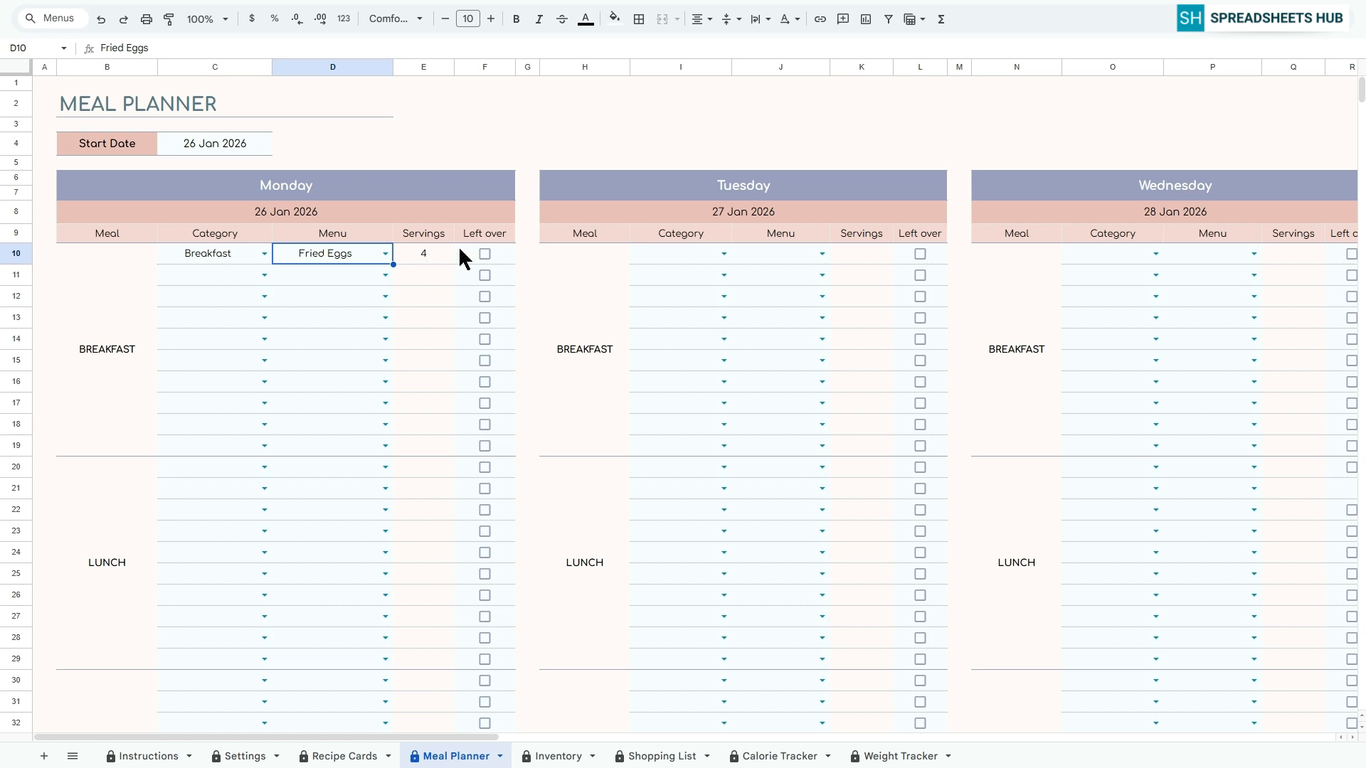
pyautogui.click(483, 256)
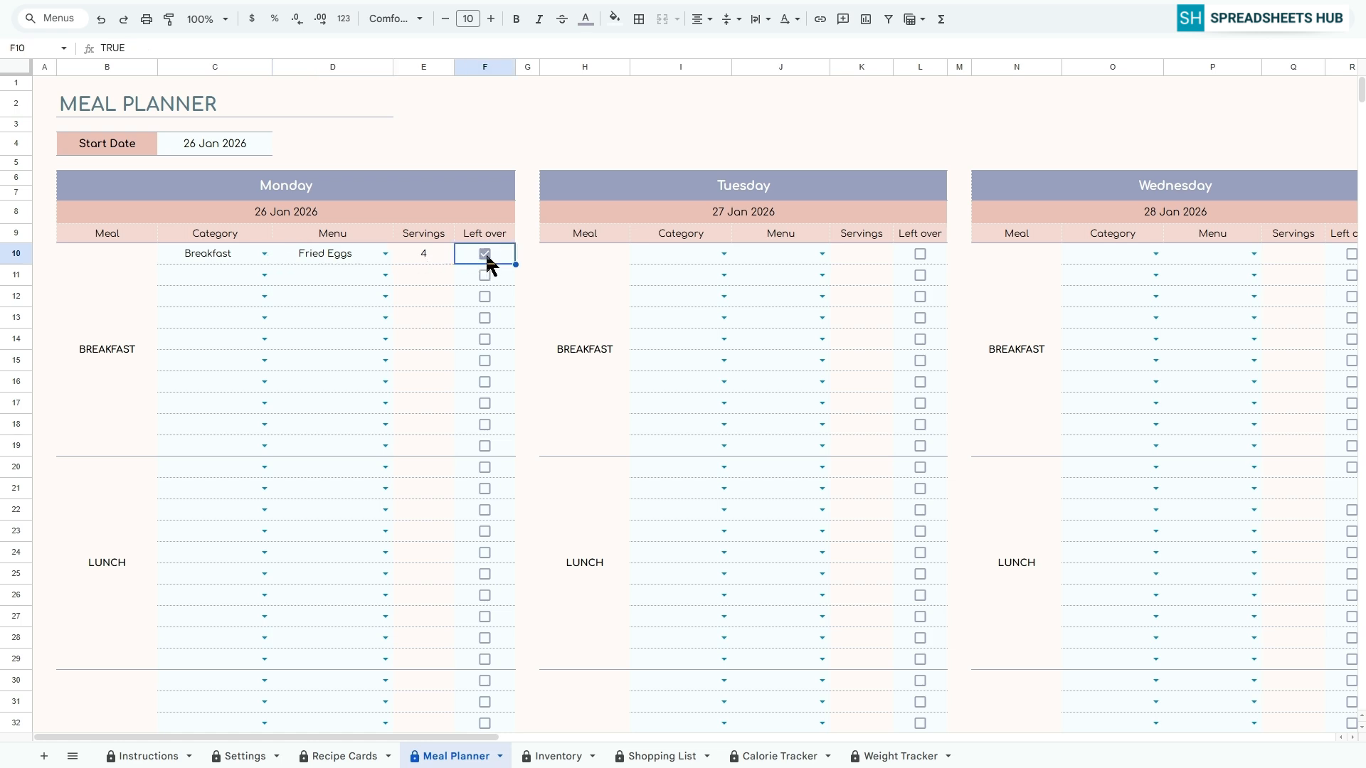
pyautogui.click(485, 255)
# Plan Meat in the Main Dish category for Monday's dinner in row 30
pyautogui.scroll(-3, 266, 461)
pyautogui.click(264, 396)
pyautogui.click(206, 417)
pyautogui.click(385, 396)
pyautogui.click(313, 418)
# Plan Vegetable Soup in the Main Dish category for Monday's lunch in row 20 and mark it as left over
pyautogui.scroll(-1, 309, 344)
pyautogui.scroll(2, 285, 313)
pyautogui.click(264, 278)
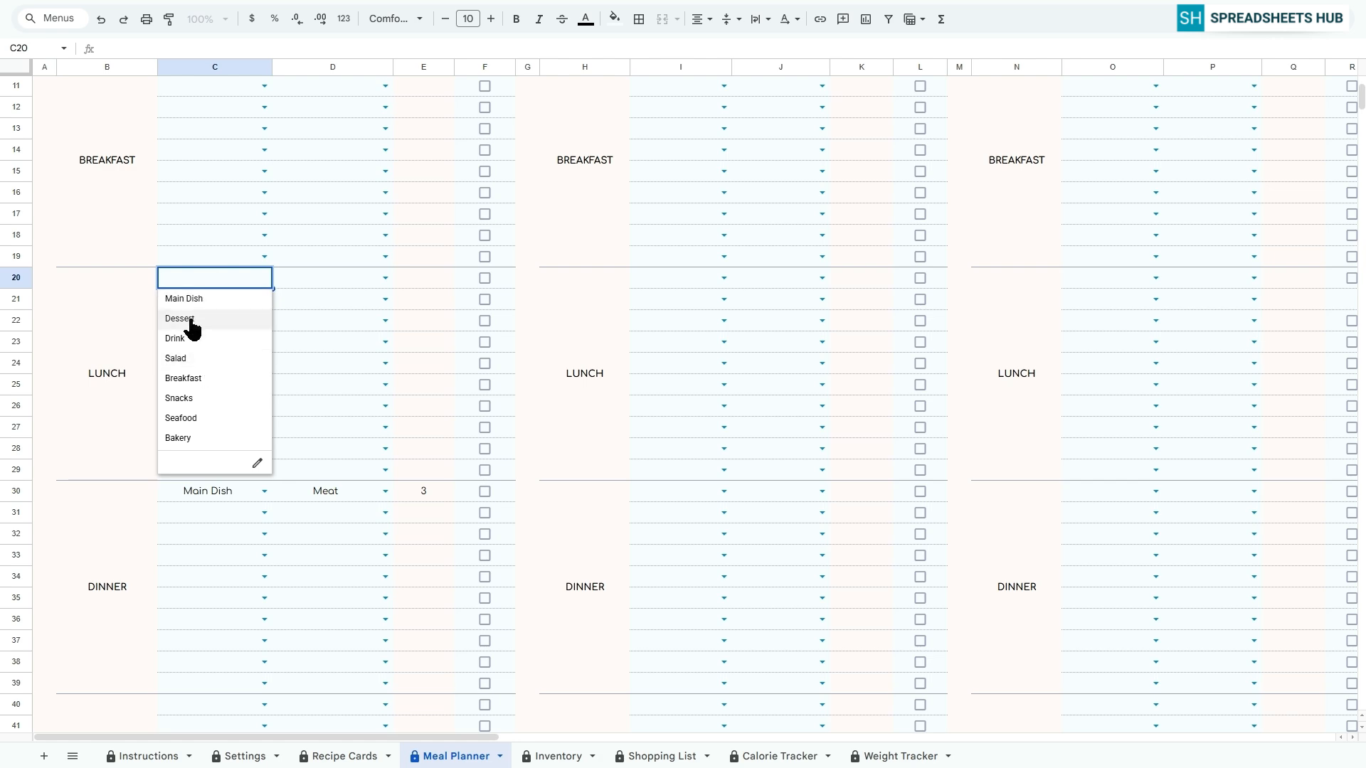
pyautogui.click(183, 298)
pyautogui.click(385, 278)
pyautogui.click(310, 339)
pyautogui.click(485, 279)
# Plan Fried Eggs (category Breakfast) for Tuesday's breakfast and Vegetable Soup (category Main Dish) for Tuesday's dinner
pyautogui.scroll(2, 579, 426)
pyautogui.click(723, 254)
pyautogui.click(661, 354)
pyautogui.click(821, 254)
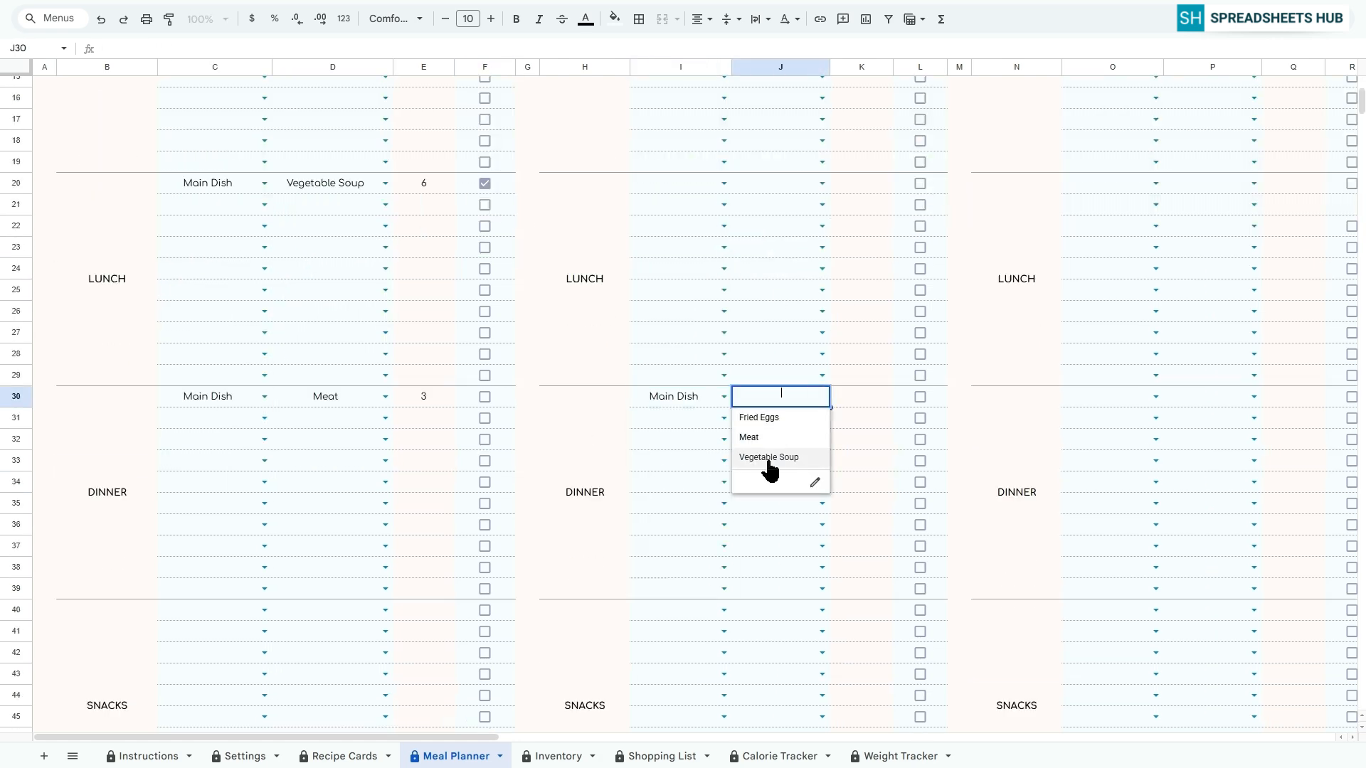
pyautogui.click(768, 459)
# Plan Vegetable Soup in the Main Dish category for Wednesday's breakfast in row 10
pyautogui.scroll(3, 960, 355)
pyautogui.click(1155, 254)
pyautogui.click(1099, 276)
pyautogui.click(1253, 254)
pyautogui.click(1206, 316)
# Plan Meat in the Main Dish category for Wednesday's lunch in row 20
pyautogui.scroll(-1, 1155, 469)
pyautogui.click(1155, 372)
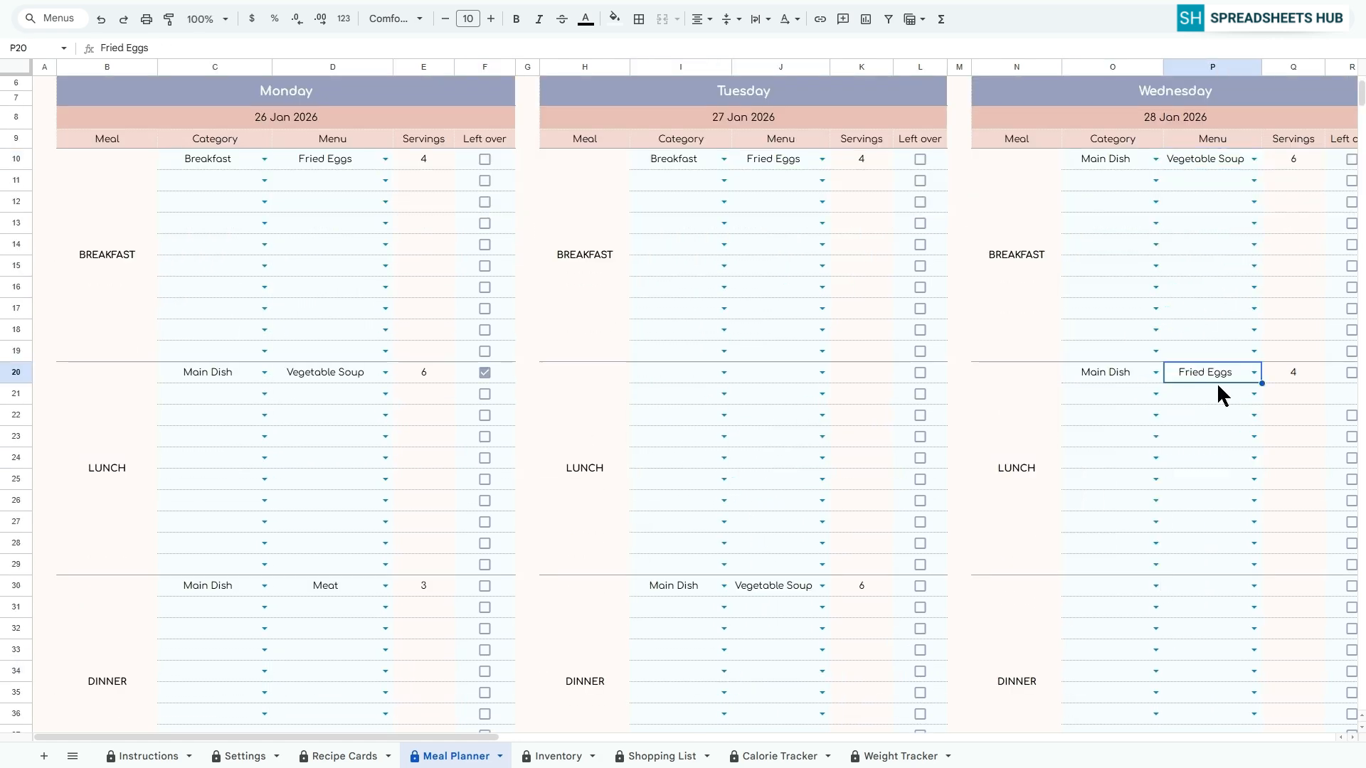
pyautogui.click(1254, 372)
pyautogui.click(1206, 413)
# Plan Fried Eggs in the Main Dish category for Wednesday's dinner in row 30
pyautogui.click(1155, 586)
pyautogui.click(1103, 608)
pyautogui.click(1253, 586)
pyautogui.click(1205, 607)
# Change the IFERROR fallback in the servings formula in E10 to 0, accept editing the protected cell, and recheck the formula
pyautogui.scroll(2, 900, 593)
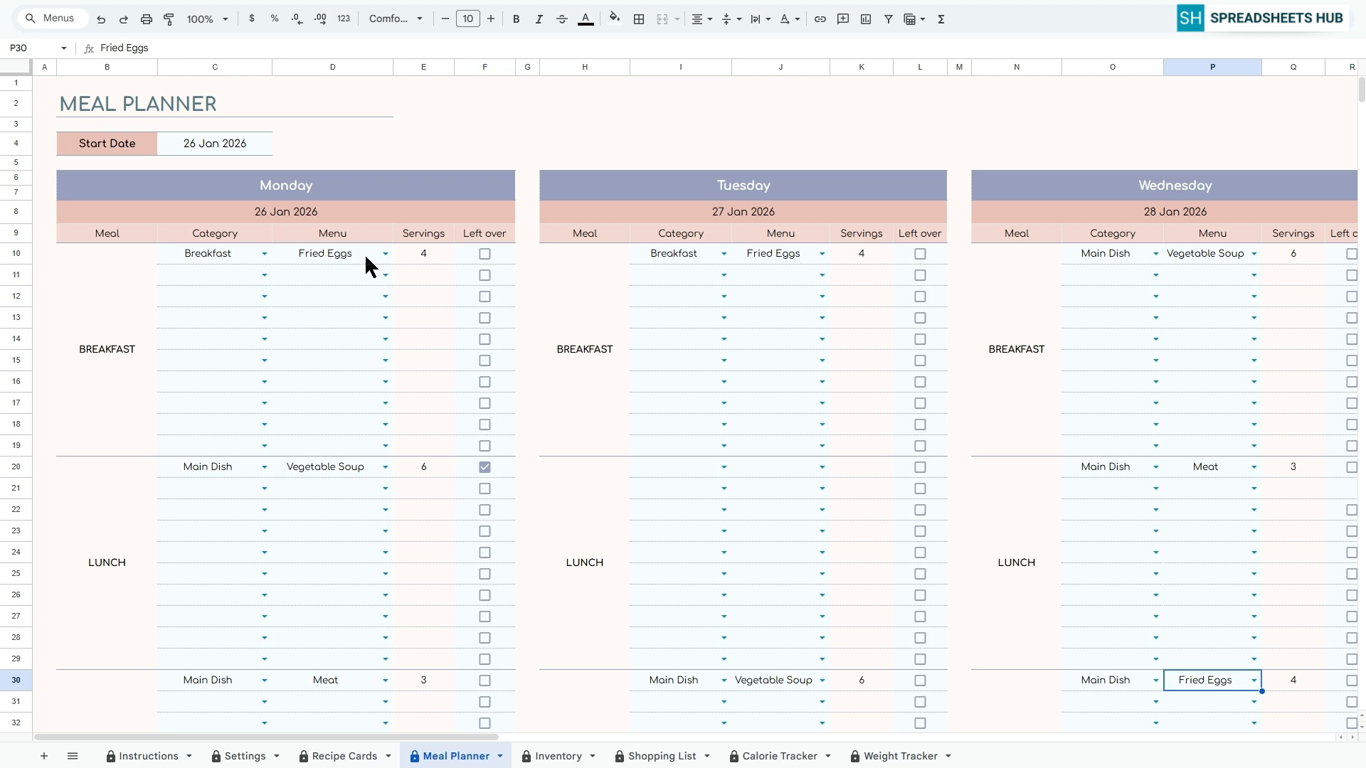
pyautogui.click(435, 260)
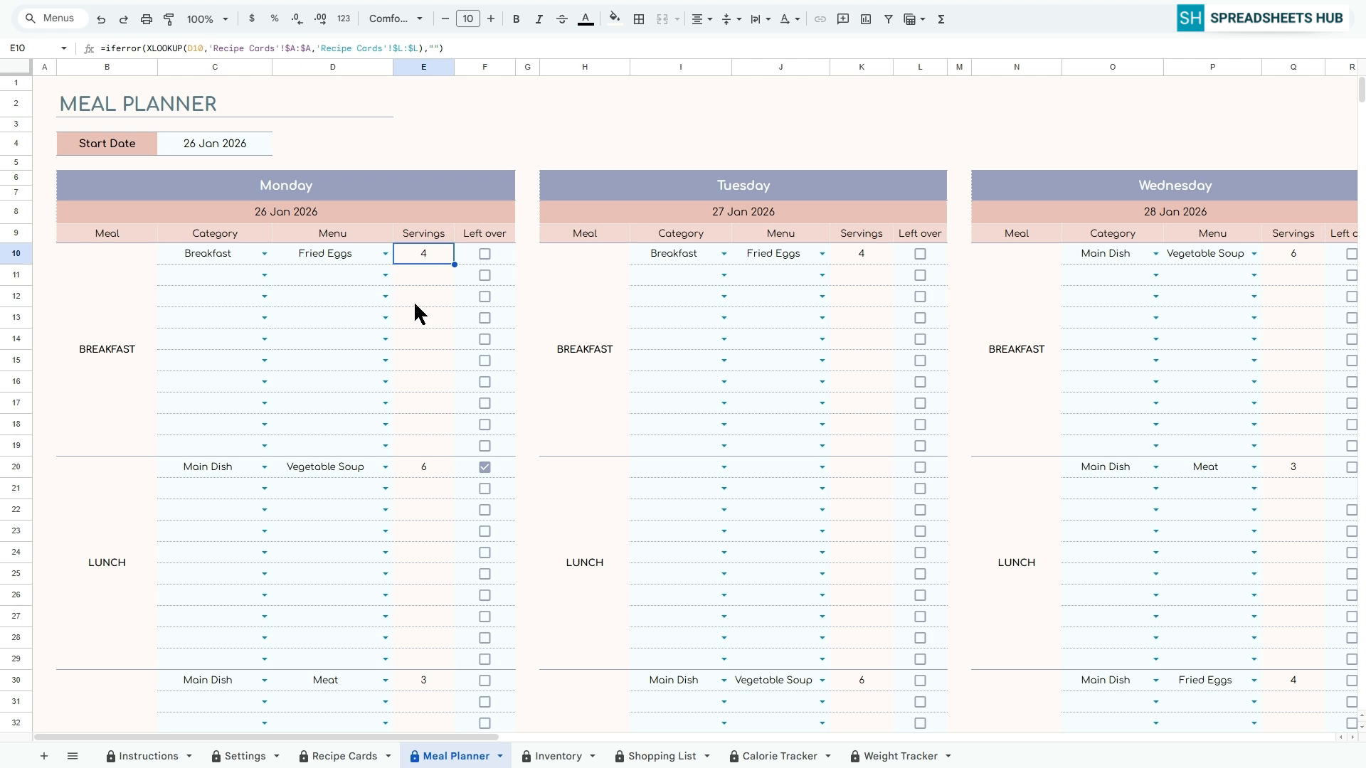
pyautogui.click(439, 47)
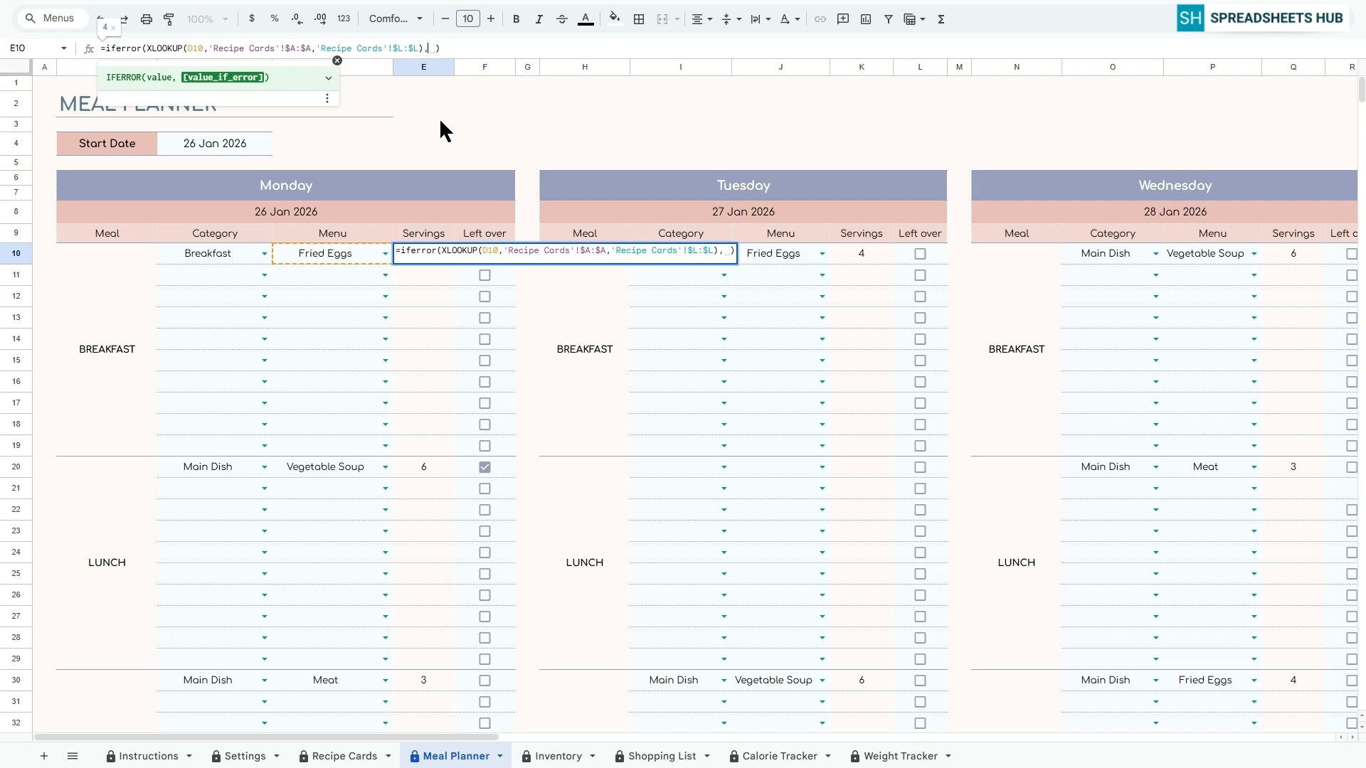
pyautogui.press('Return')
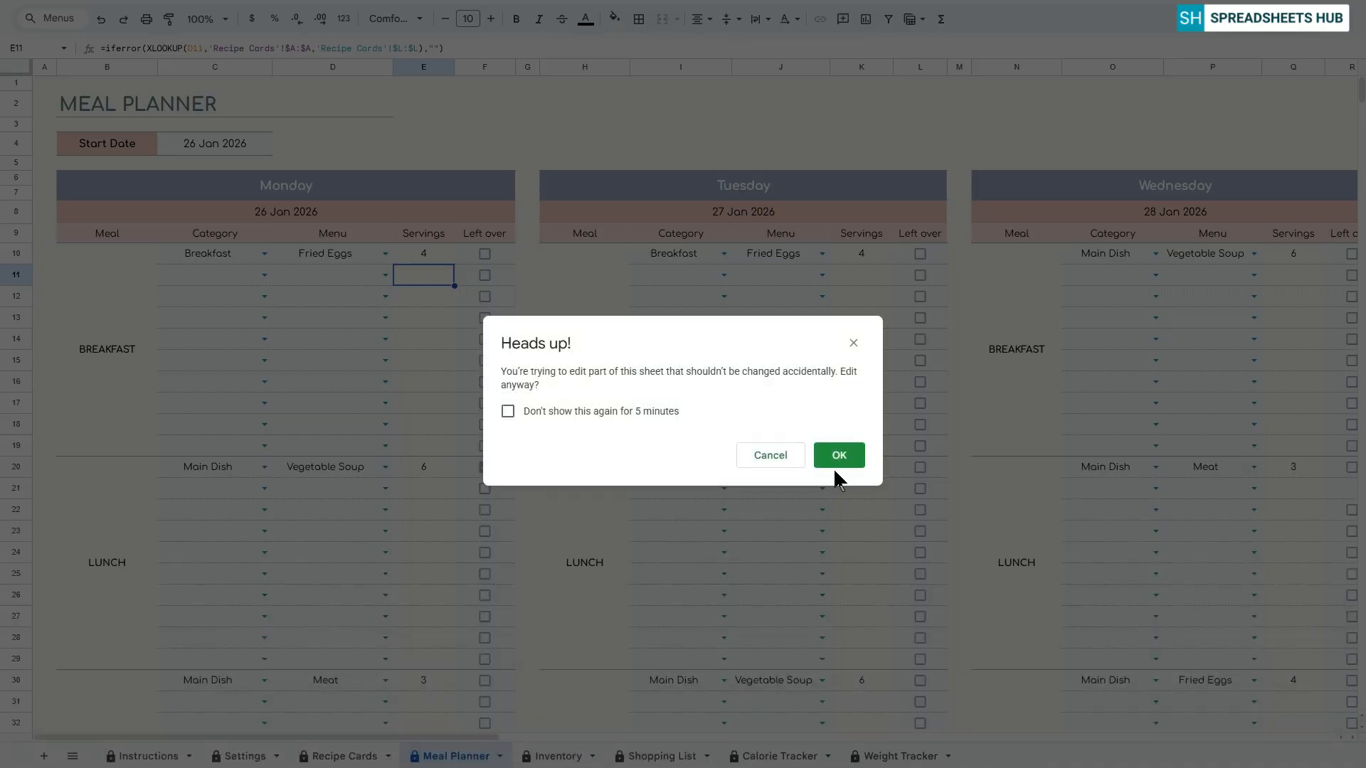
pyautogui.click(838, 464)
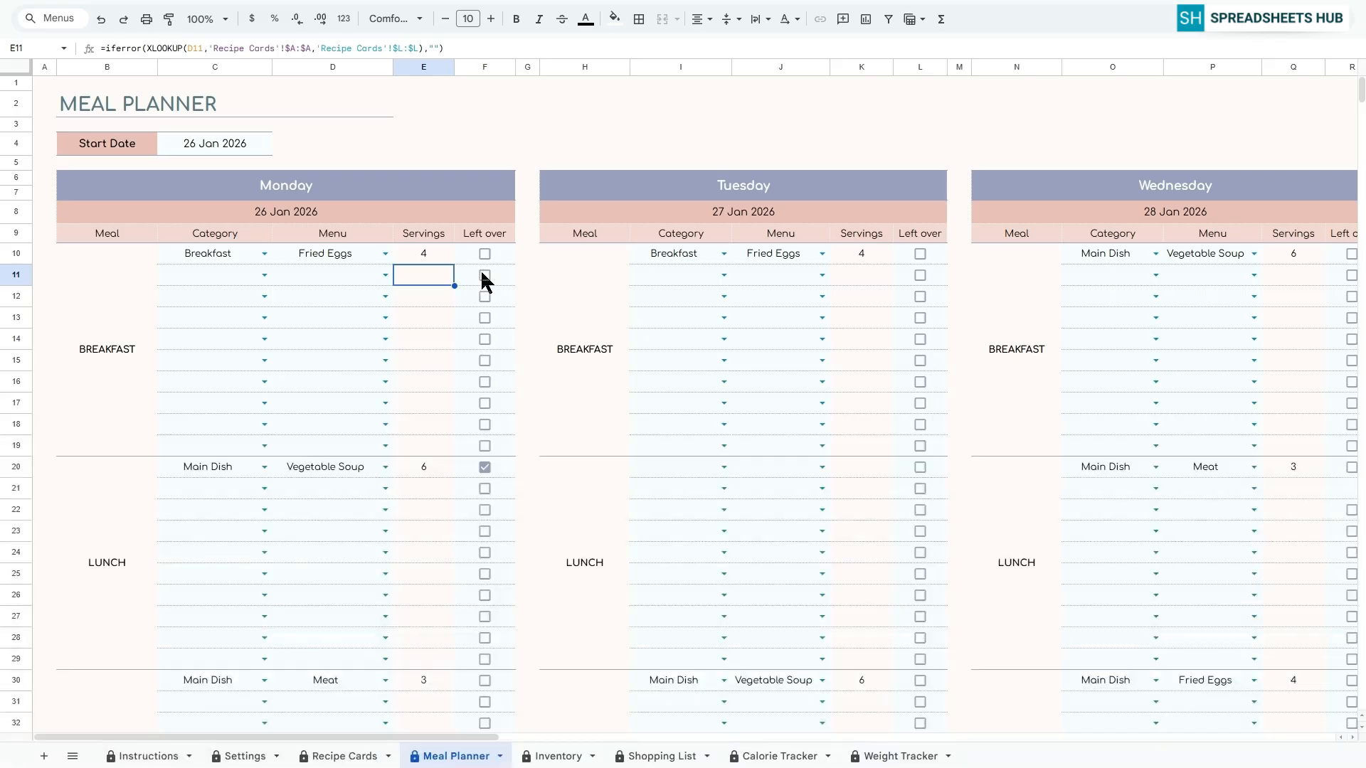
pyautogui.click(446, 257)
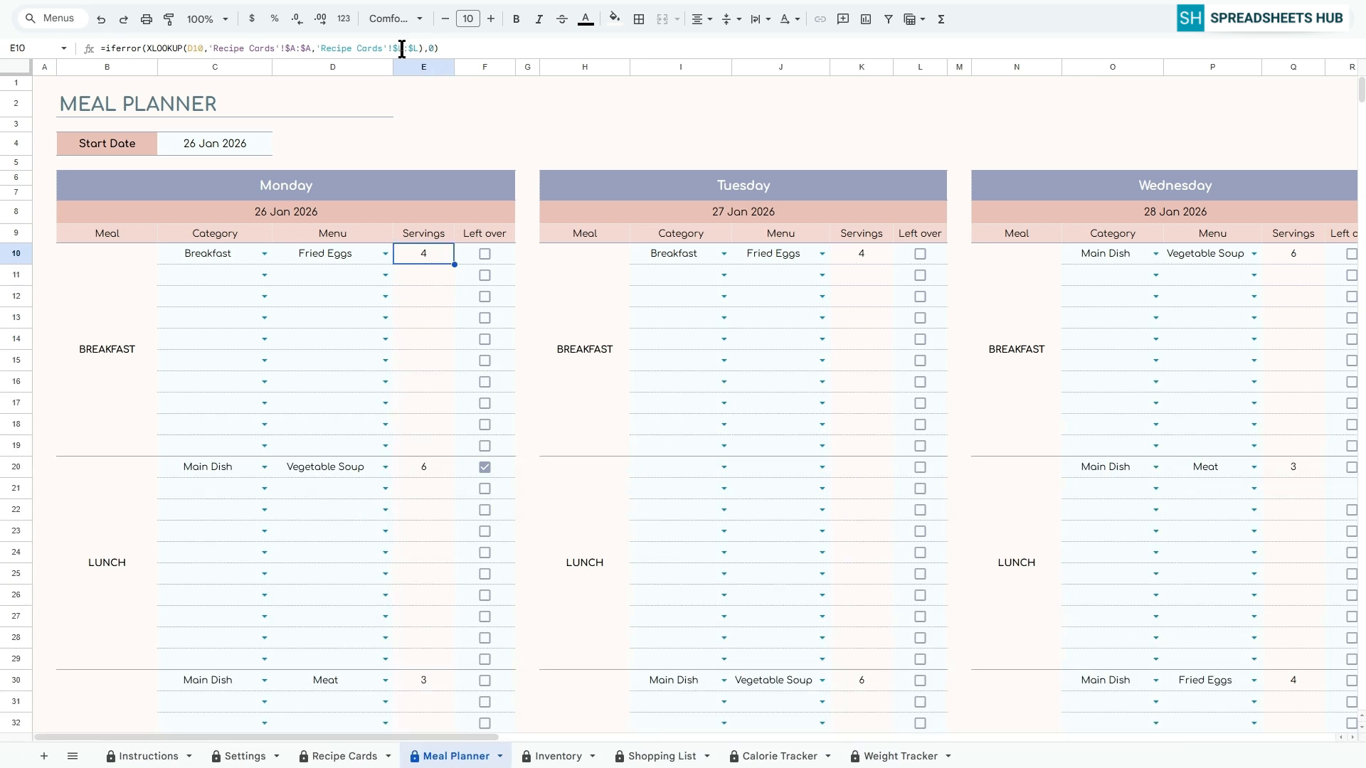
# Examine the daily ingredient lists below the Snacks section of the meal planner
pyautogui.click(40, 77)
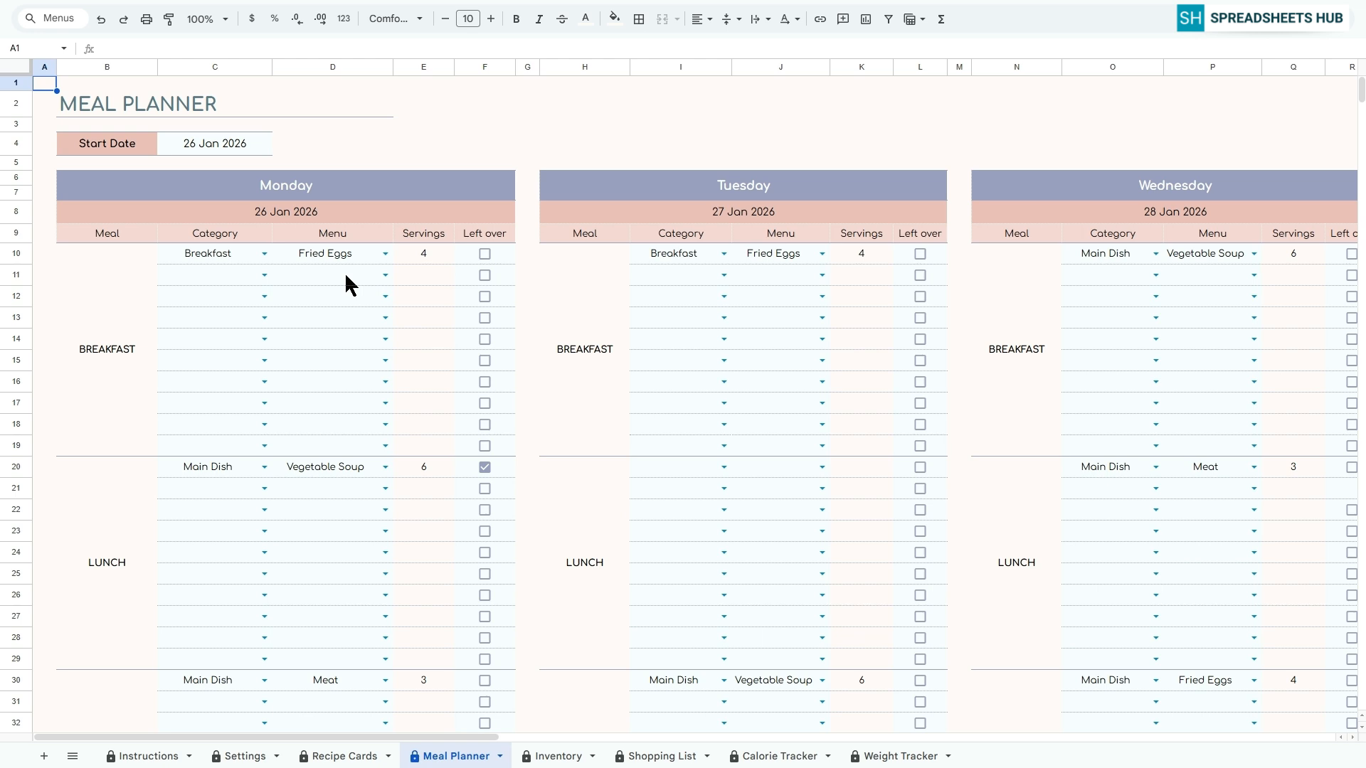
pyautogui.scroll(-12, 346, 278)
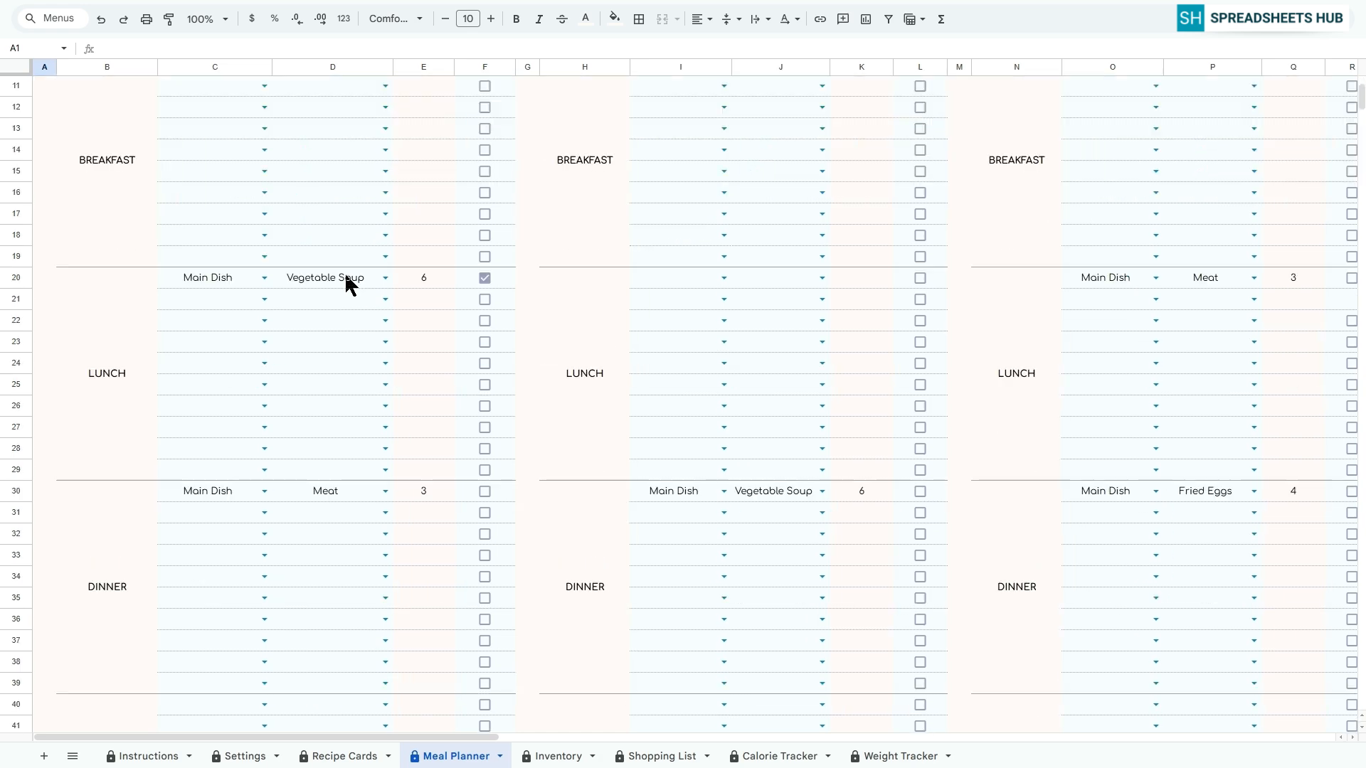
pyautogui.scroll(-2, 349, 283)
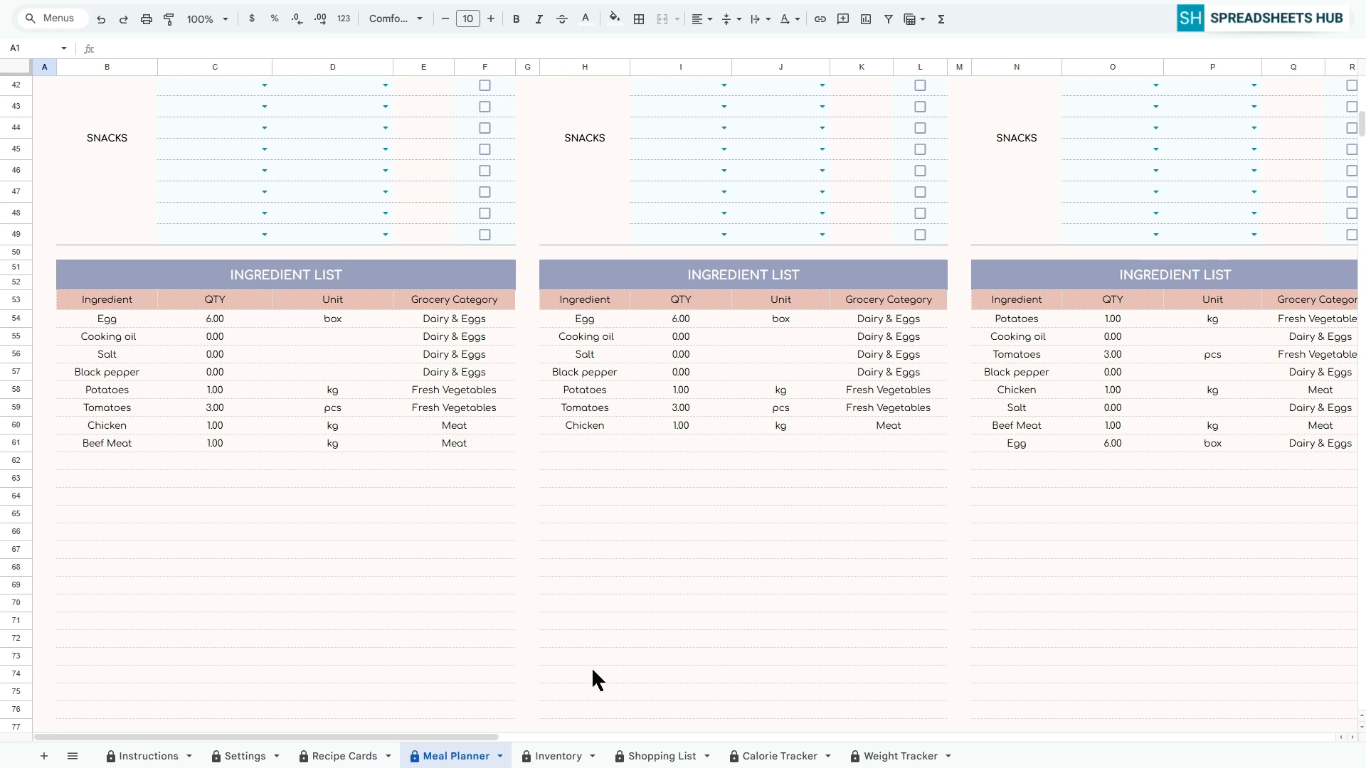
# Look across the ingredient lists of the neighbouring weekdays in the meal planner
pyautogui.moveTo(441, 736); pyautogui.dragTo(471, 737)
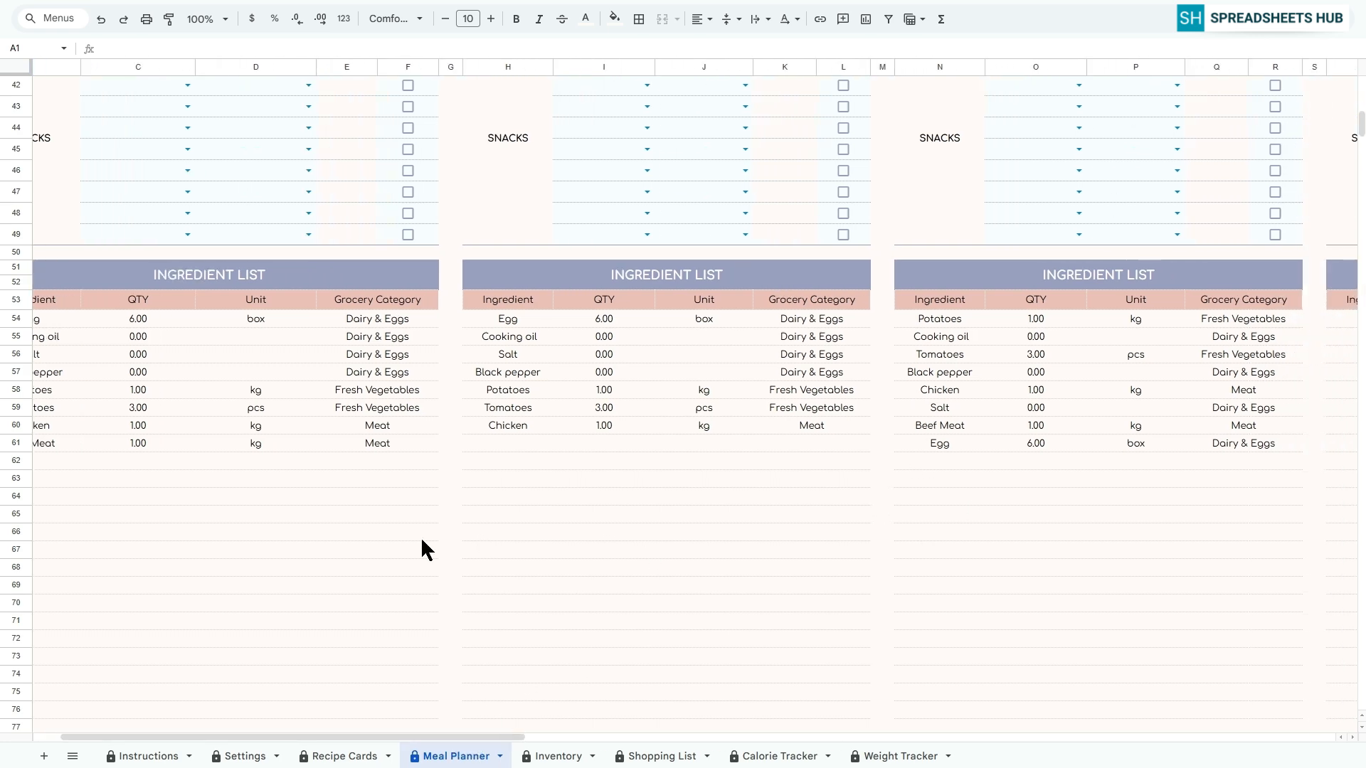
pyautogui.moveTo(391, 736); pyautogui.dragTo(356, 734)
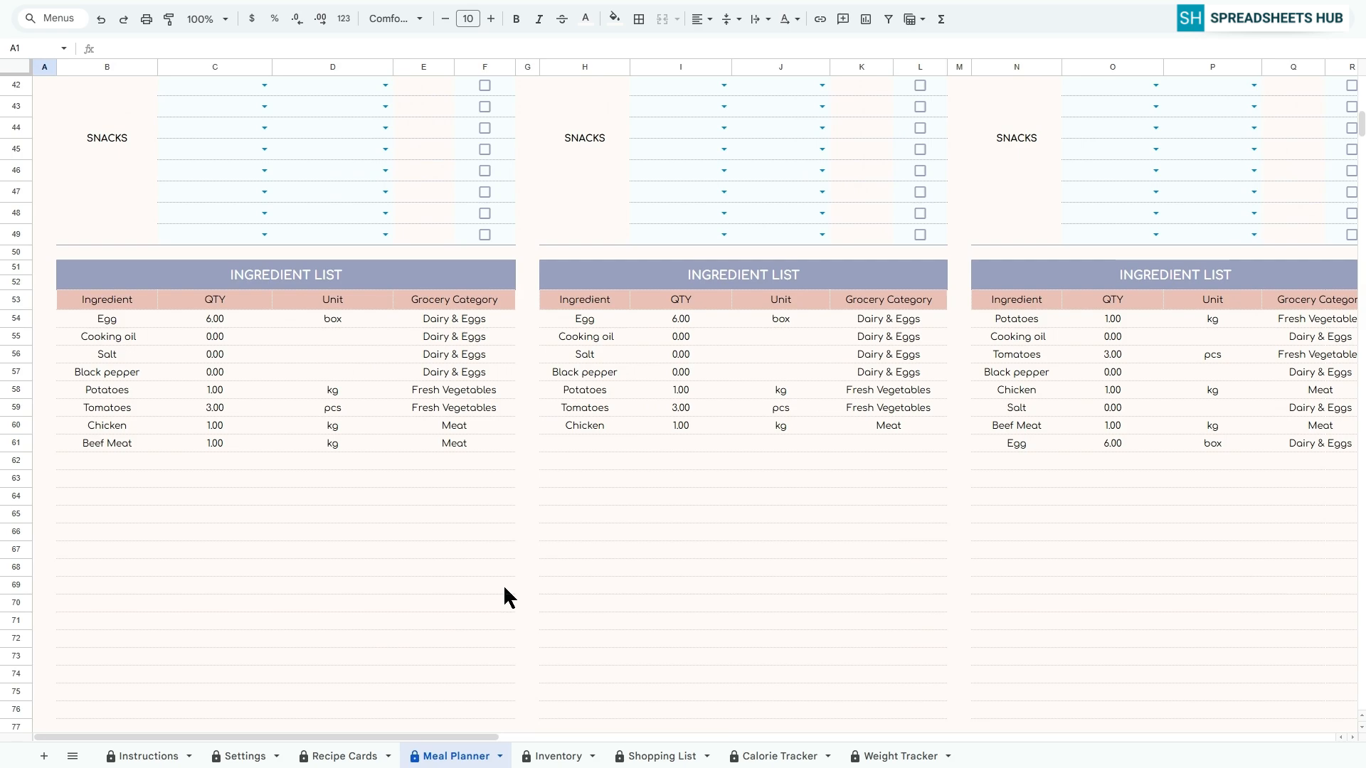
pyautogui.scroll(12, 893, 558)
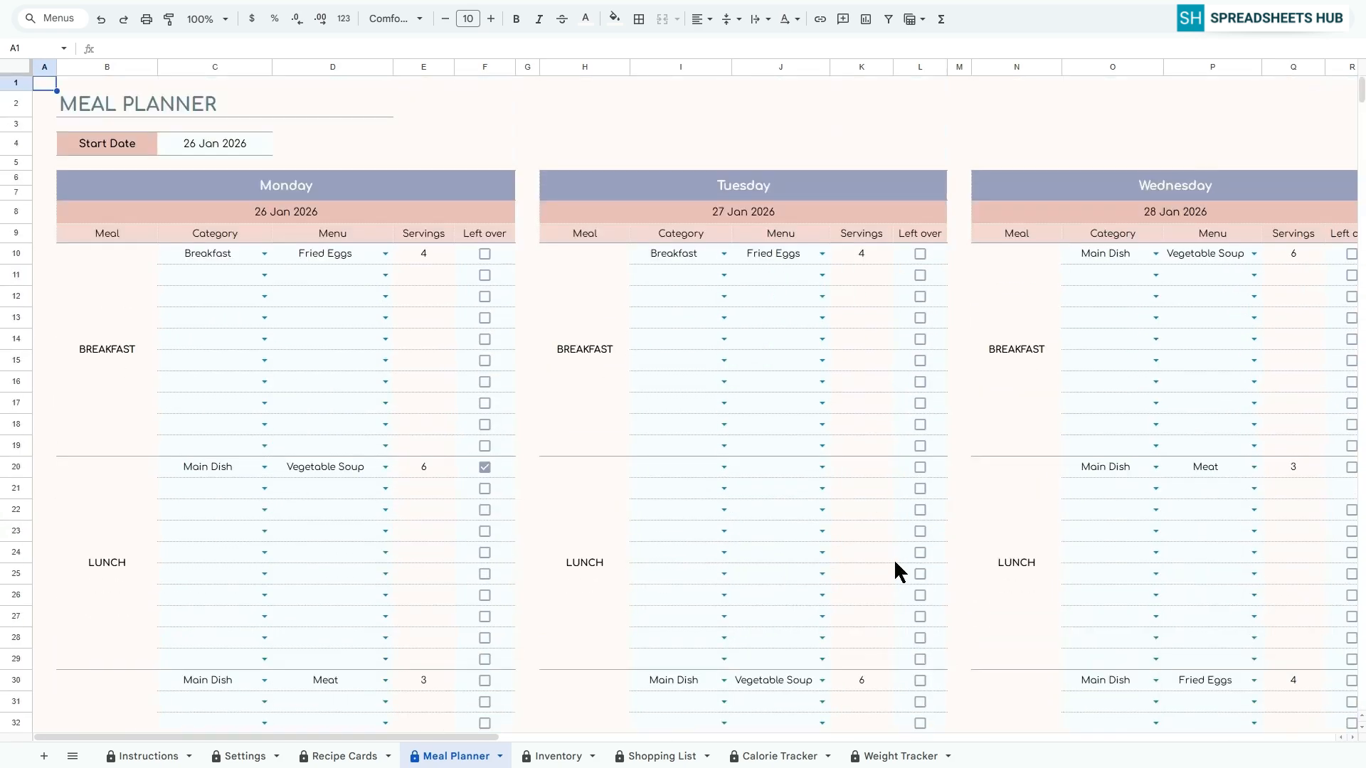
# Record available stock in the Inventory sheet's Automatic List: 5 for Egg, 1 for Potatoes and 2 for Tomatoes
pyautogui.click(556, 758)
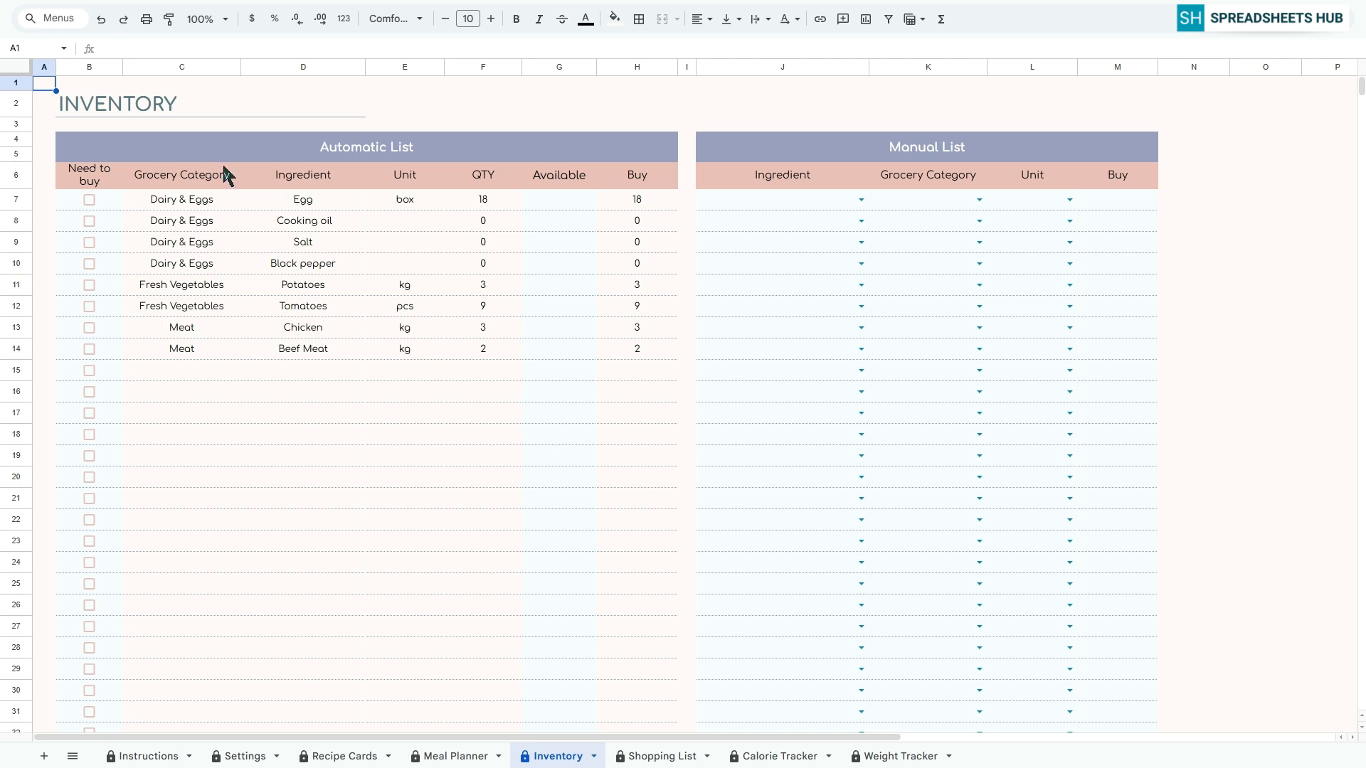
pyautogui.click(398, 153)
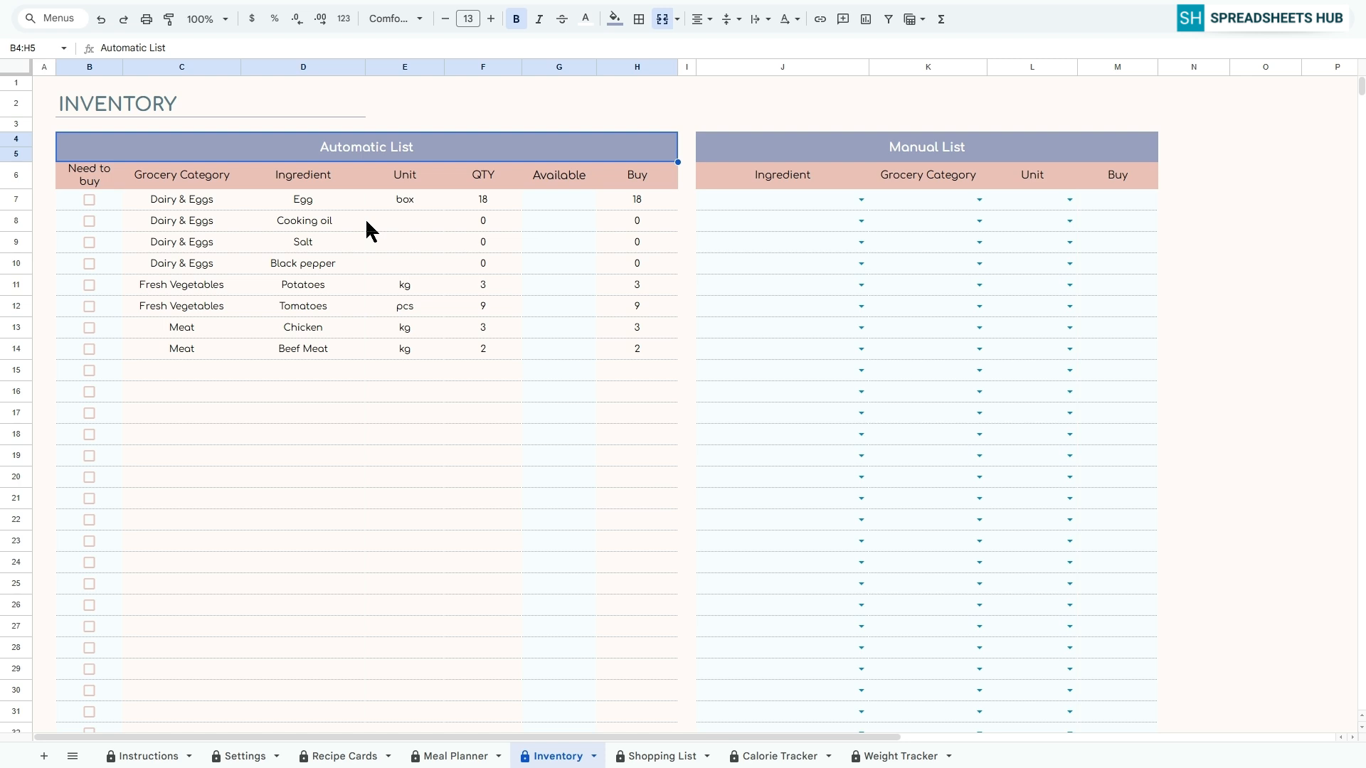
pyautogui.click(540, 203)
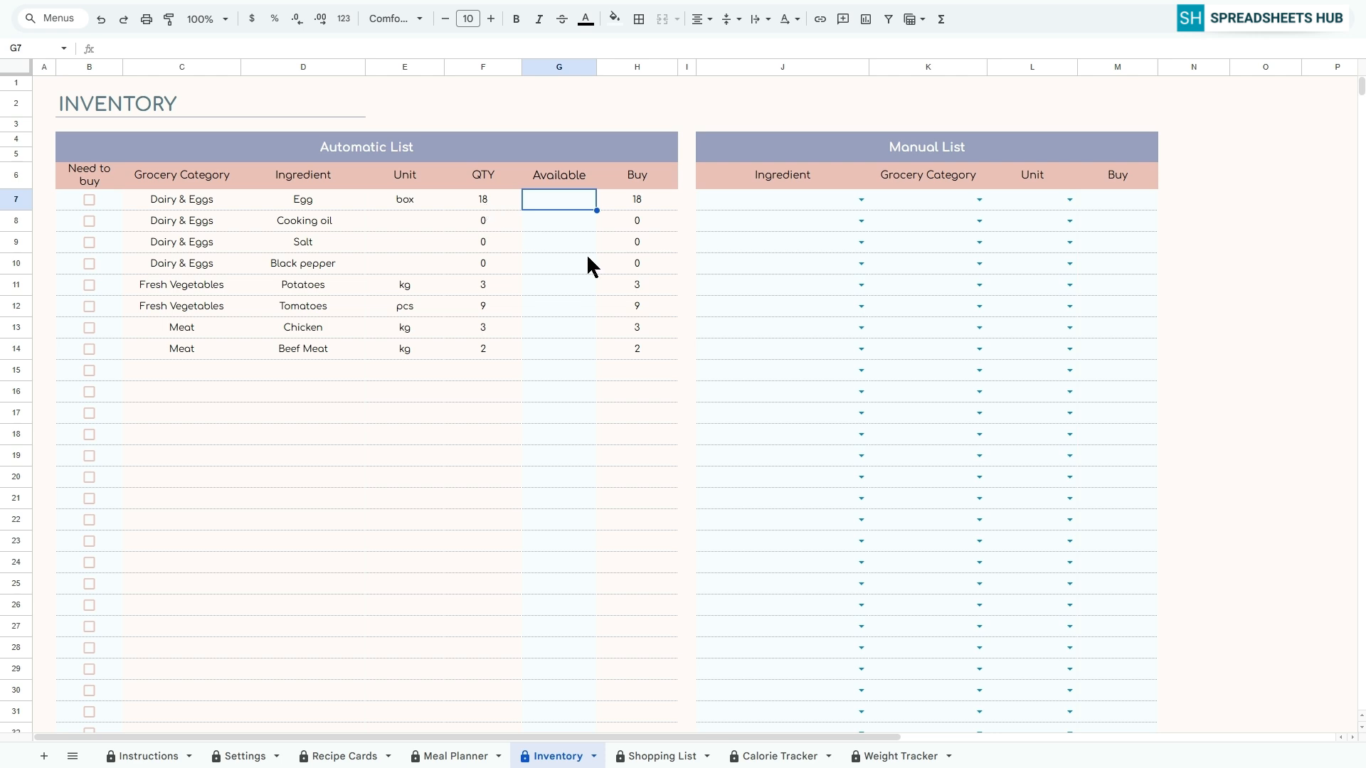
pyautogui.write('5')
pyautogui.click(545, 217)
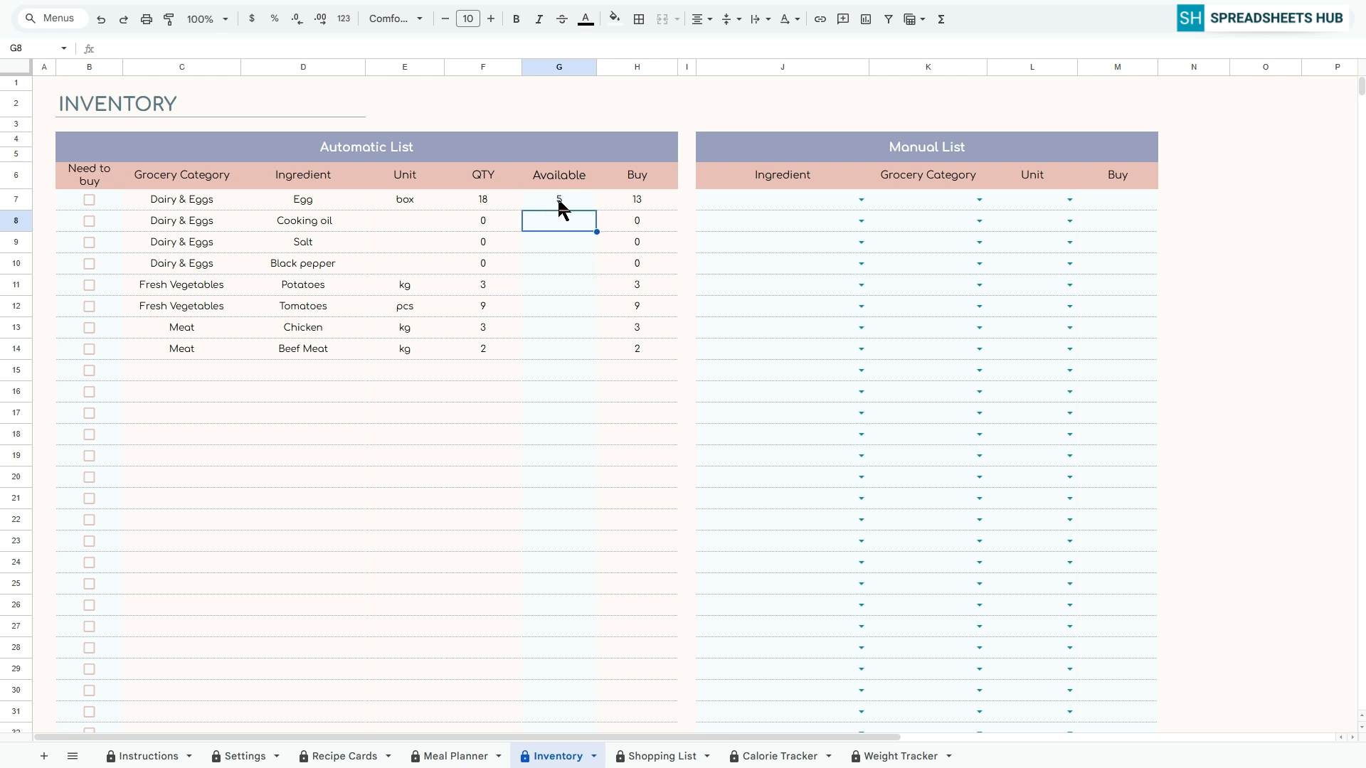
pyautogui.click(545, 281)
pyautogui.write('1')
pyautogui.click(544, 299)
pyautogui.write('2')
pyautogui.click(535, 331)
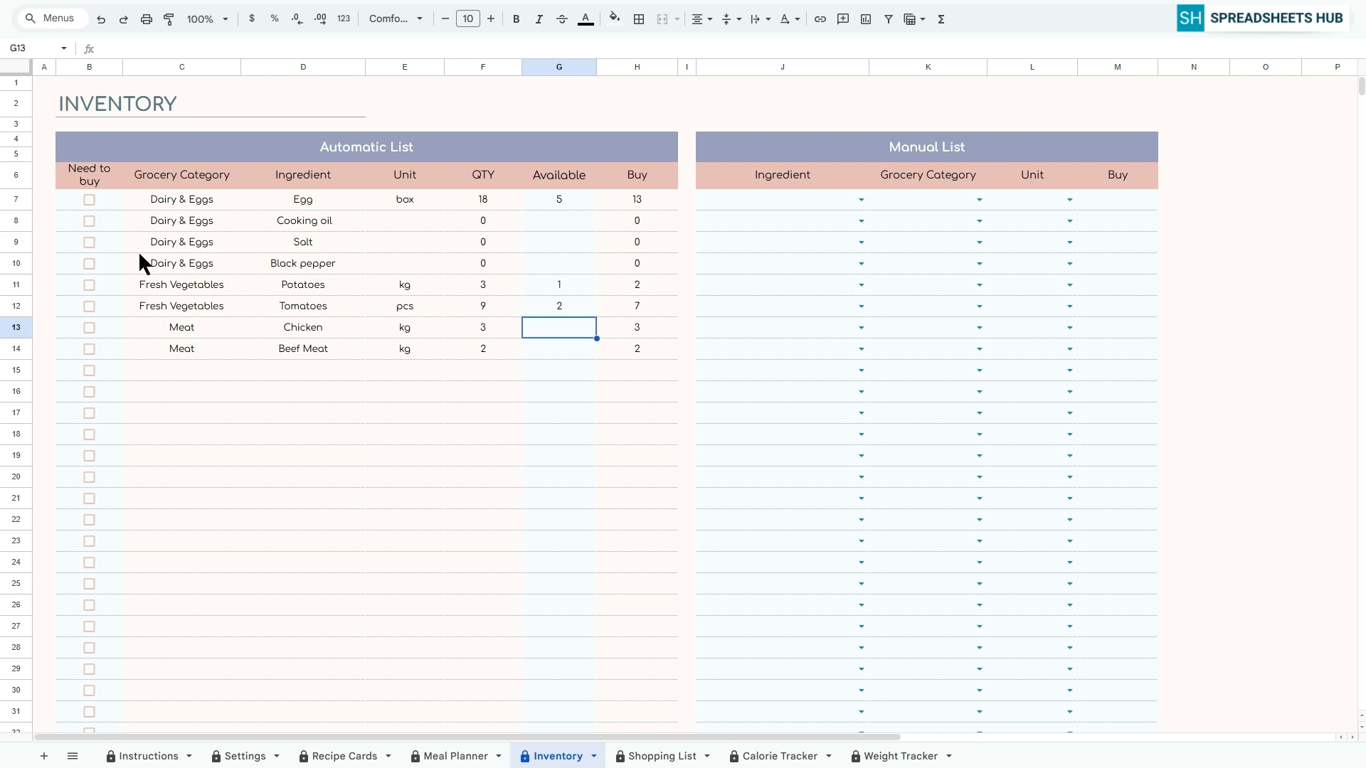
# Mark Egg, Potatoes, Tomatoes, Chicken and Beef Meat as needing to be bought in the Automatic List
pyautogui.click(90, 202)
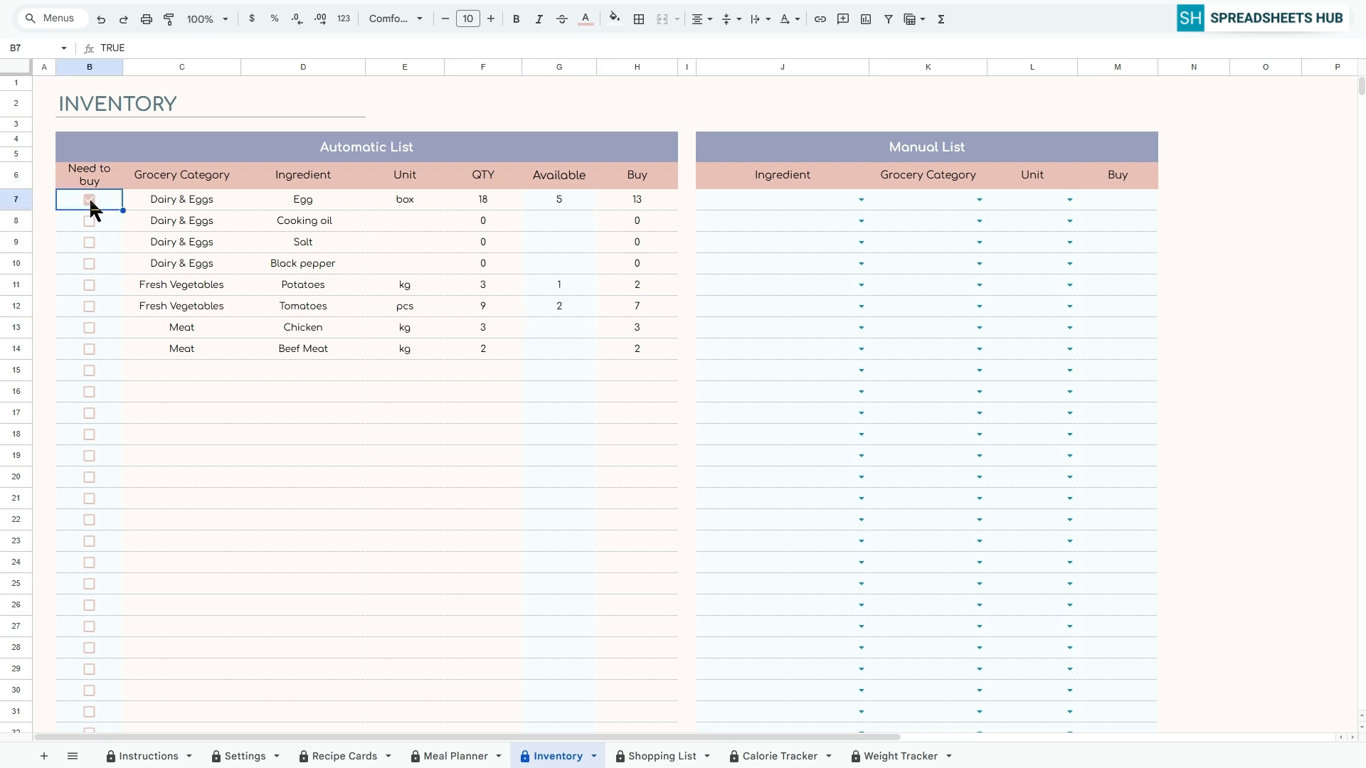
pyautogui.click(87, 286)
pyautogui.click(90, 307)
pyautogui.click(90, 328)
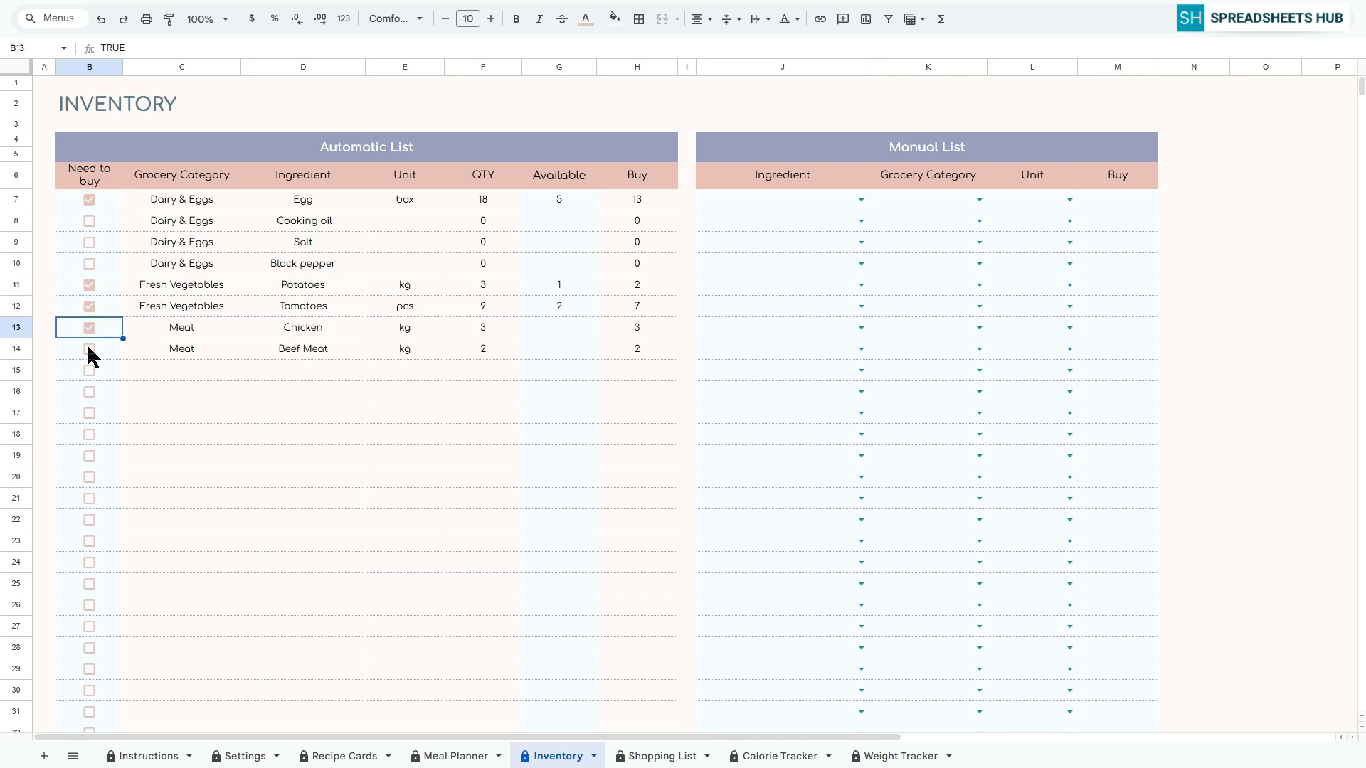
pyautogui.click(88, 347)
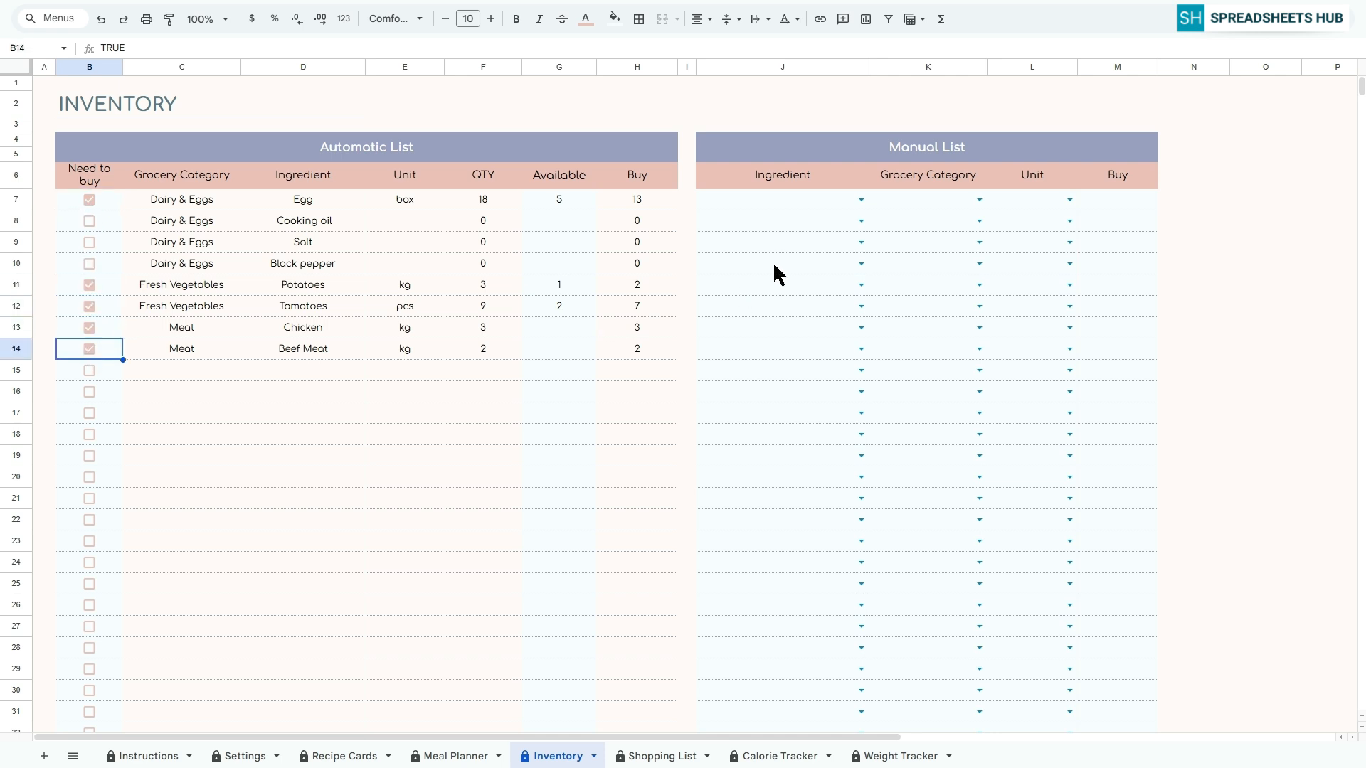
# Add Beef Meat to the first row of the Manual List with grocery category Meat, unit kg and buy quantity 2
pyautogui.click(798, 203)
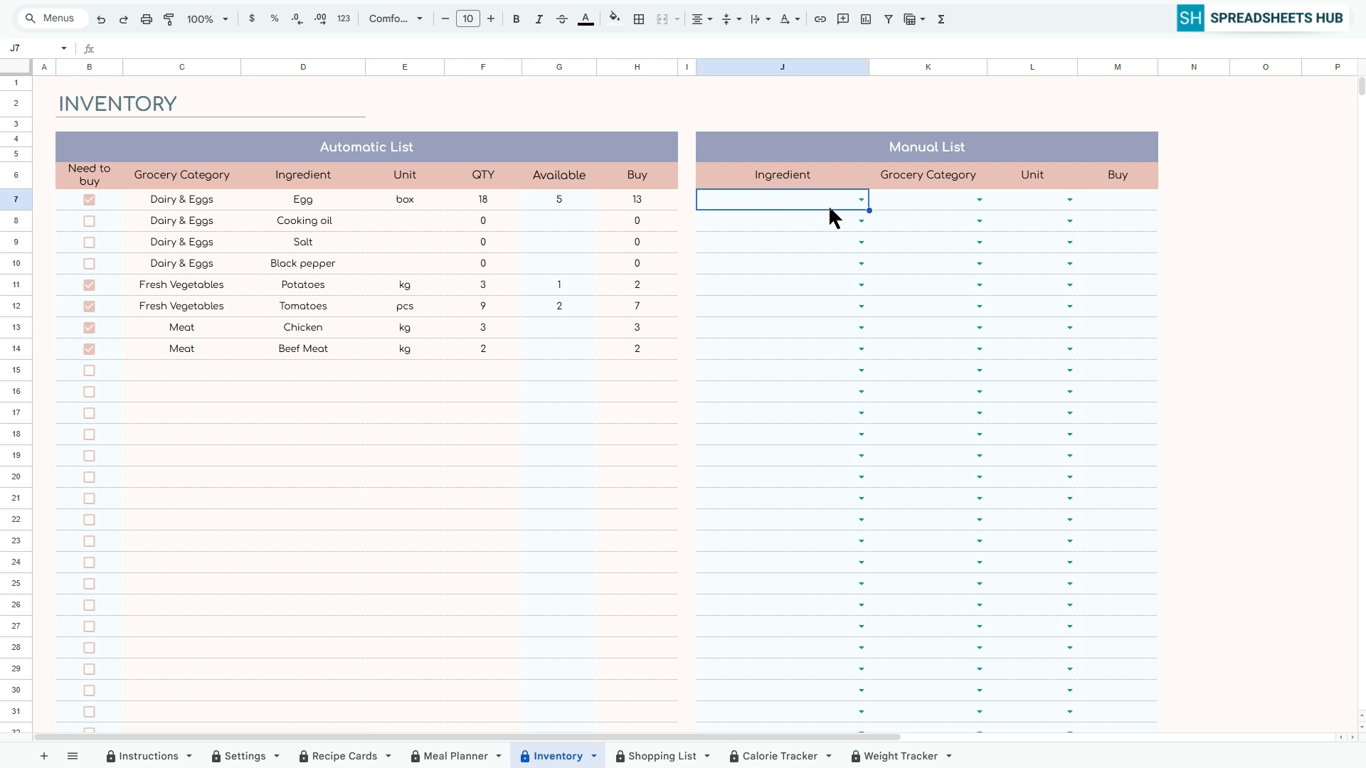
pyautogui.click(860, 201)
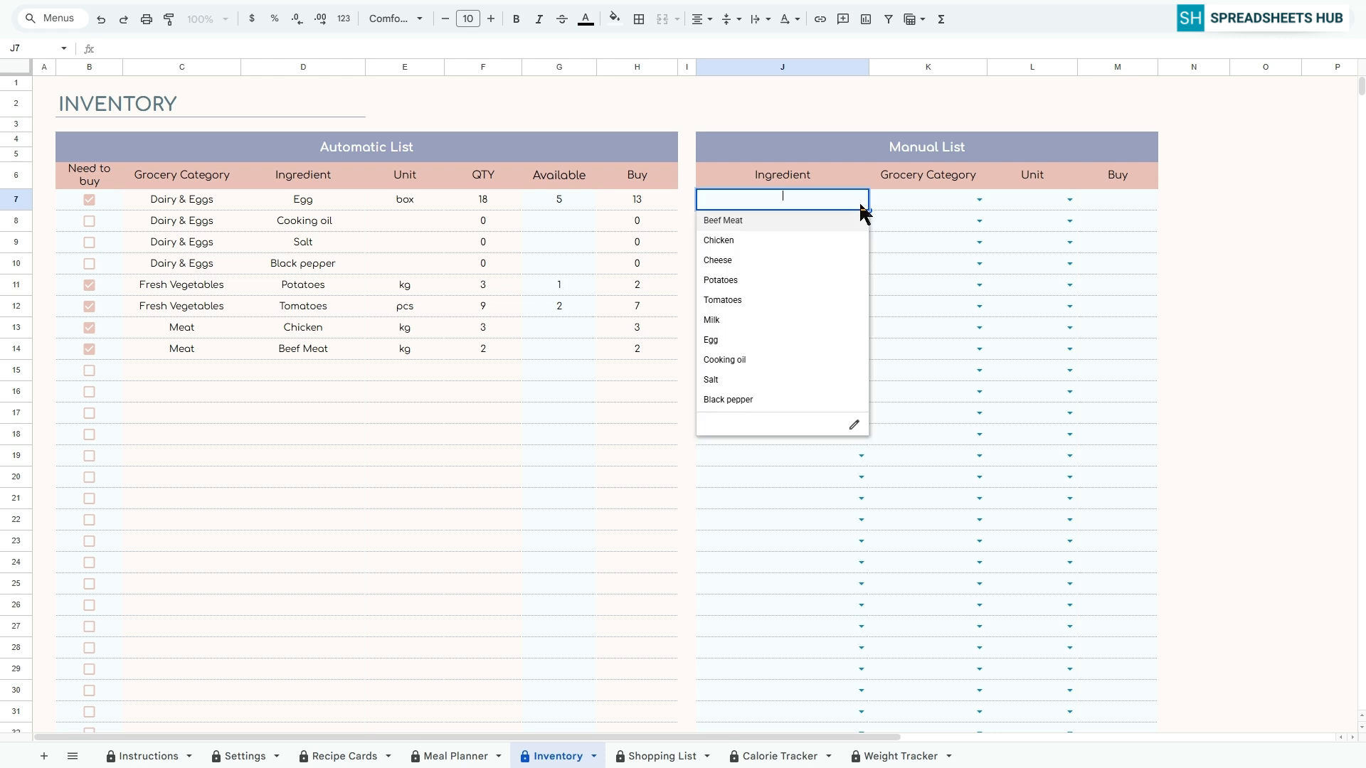
pyautogui.click(815, 220)
pyautogui.click(978, 200)
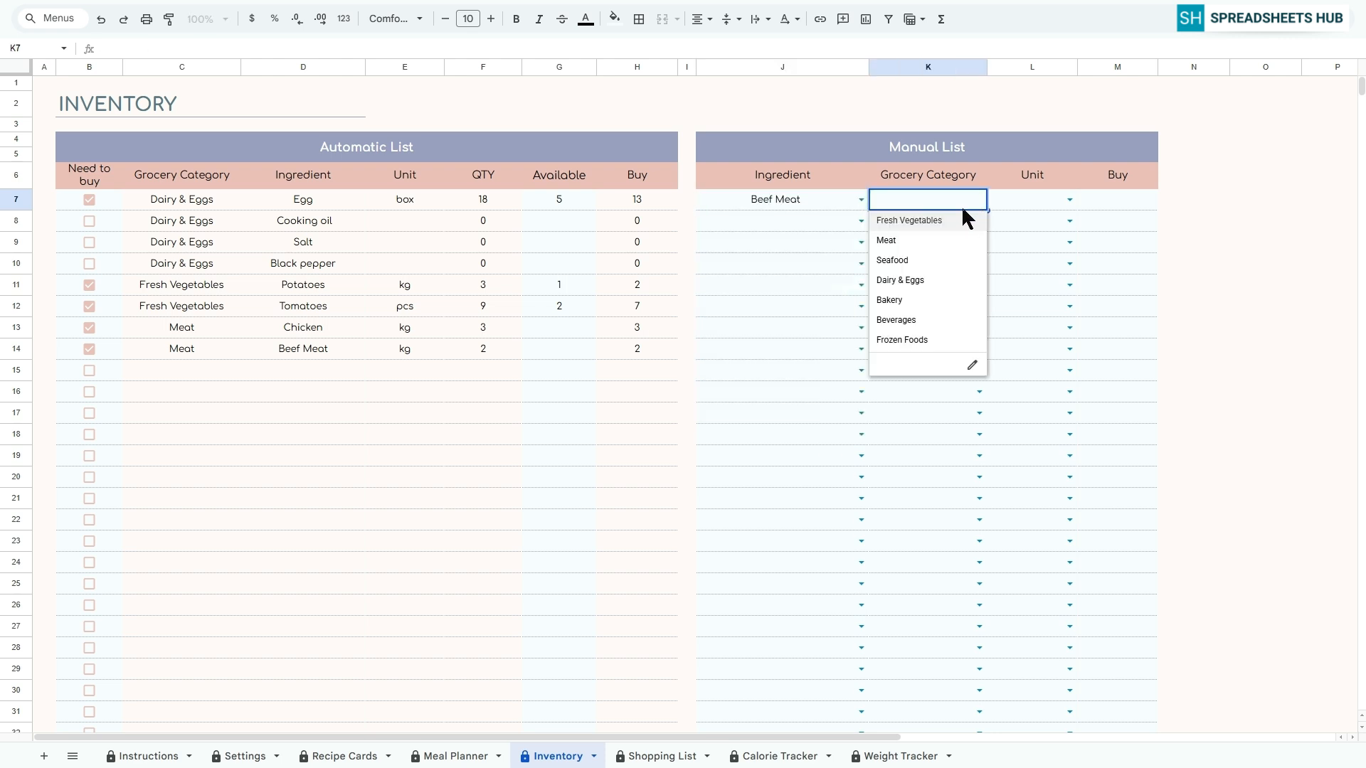
pyautogui.click(940, 239)
pyautogui.click(1068, 200)
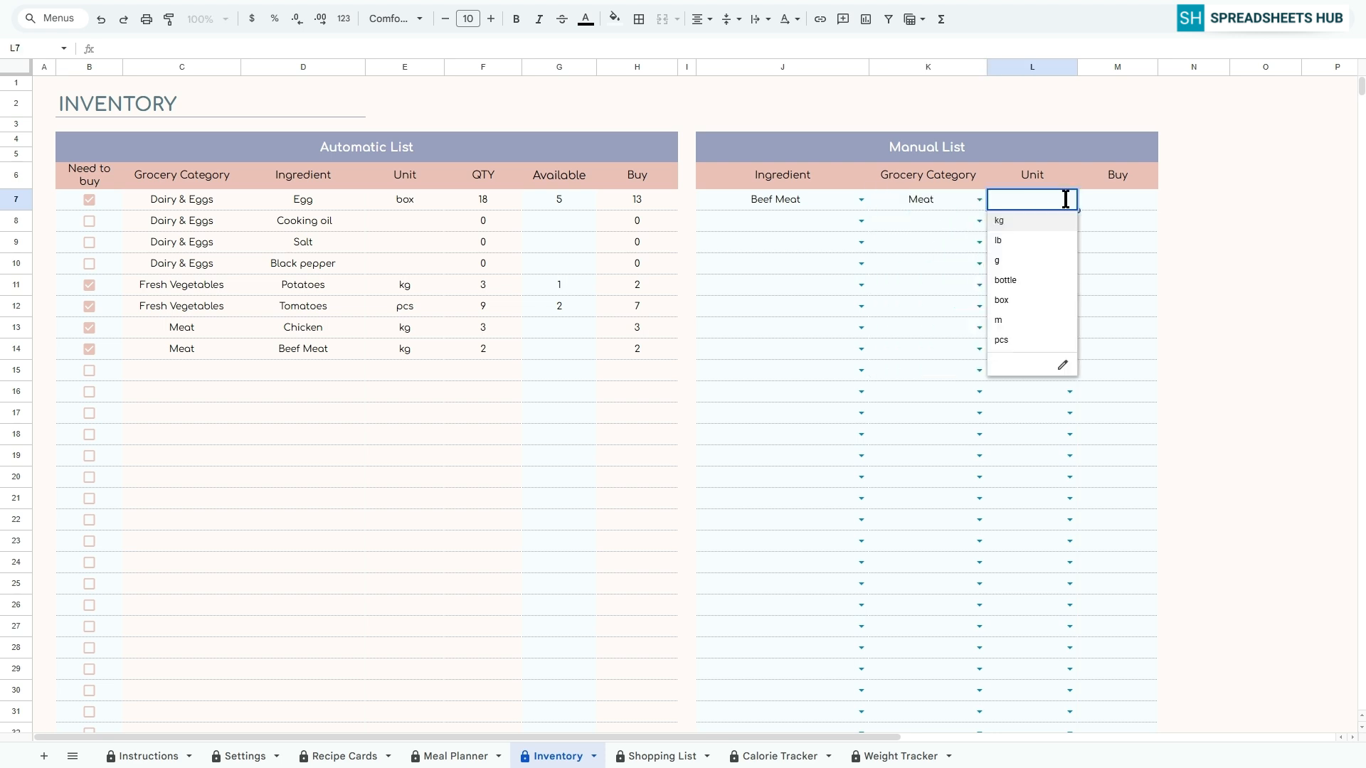
pyautogui.click(1046, 219)
pyautogui.press('Tab')
pyautogui.write('2')
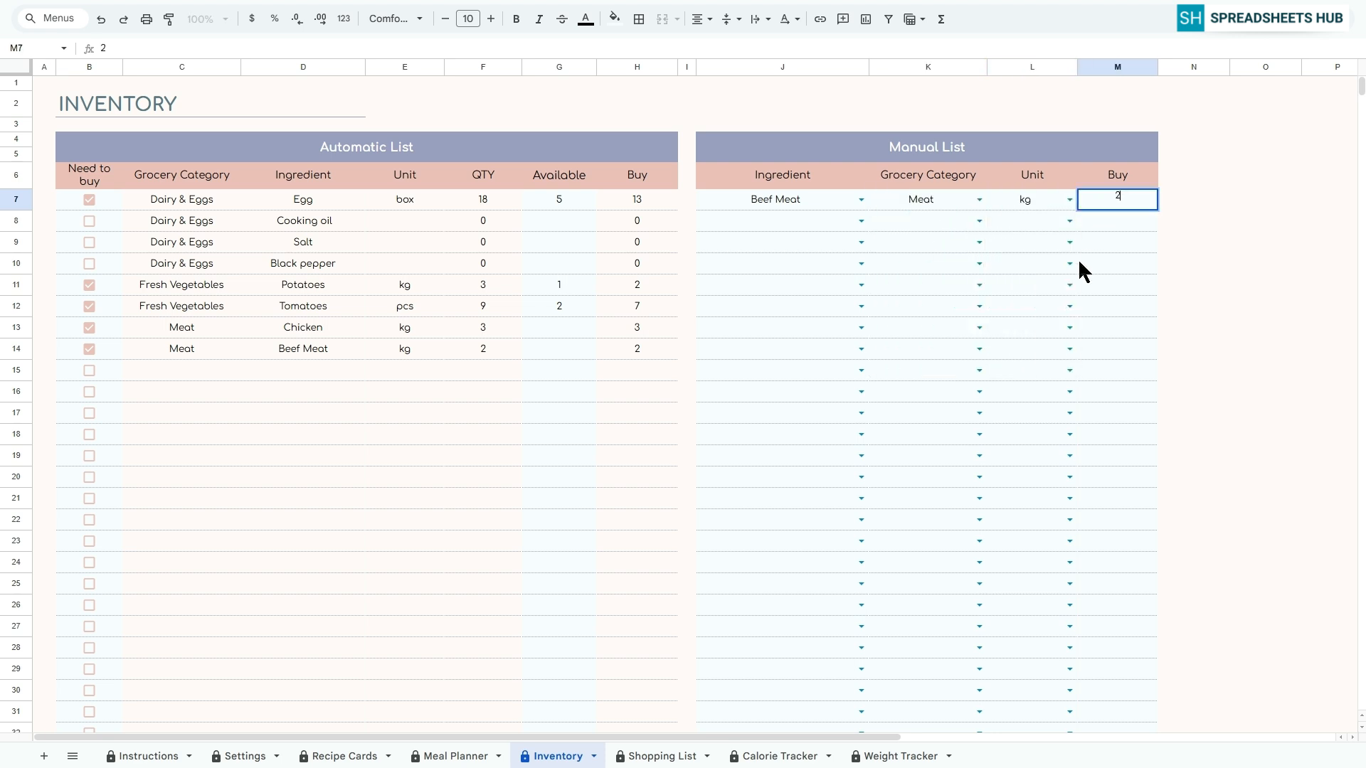
pyautogui.press('Return')
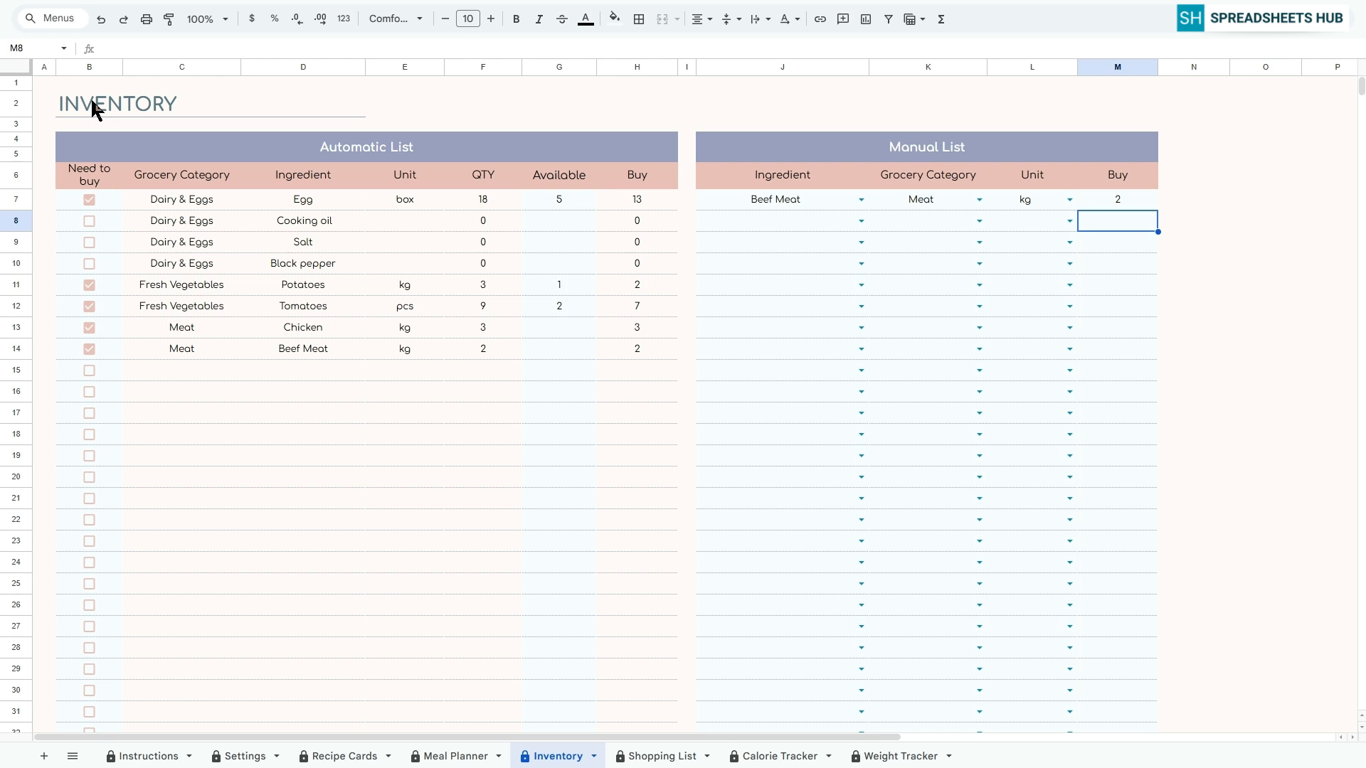
pyautogui.click(46, 79)
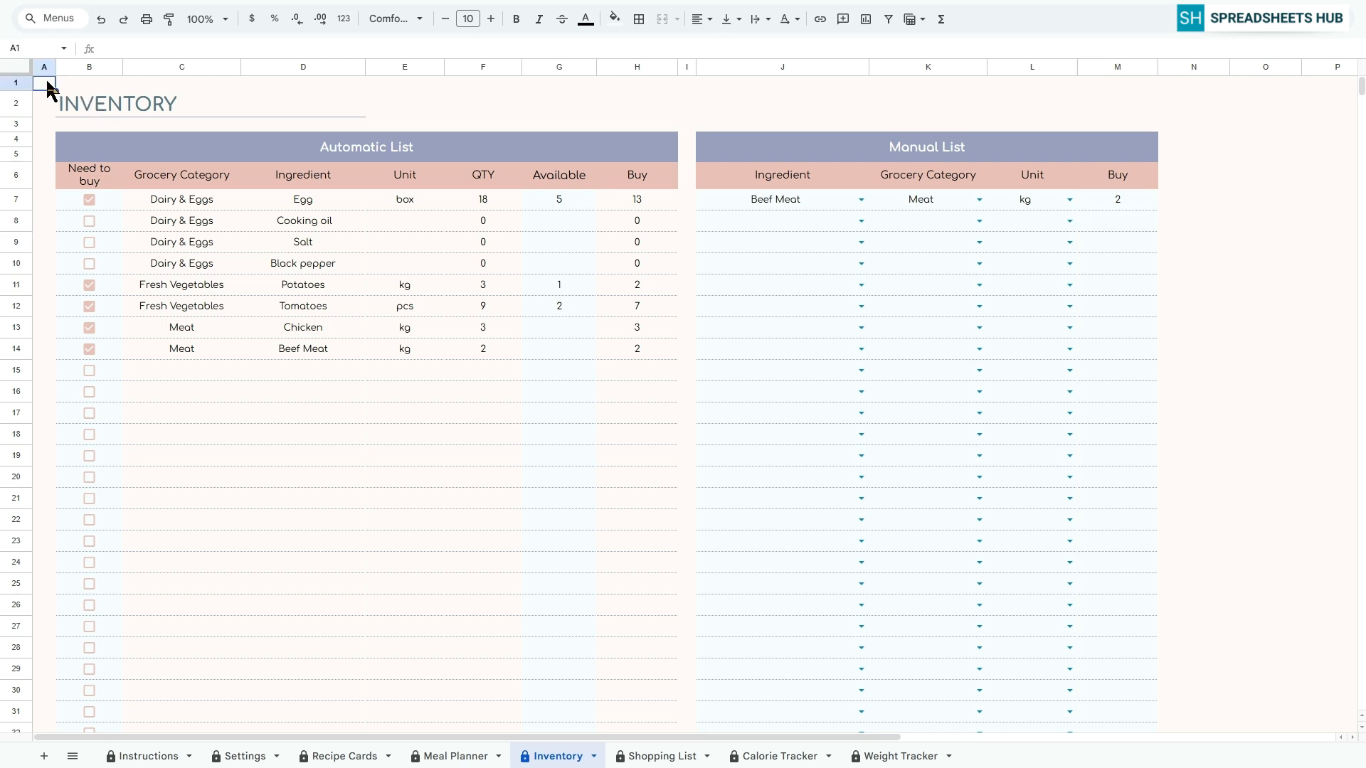
# Check off Egg and Potatoes as bought on the Shopping List sheet
pyautogui.click(662, 756)
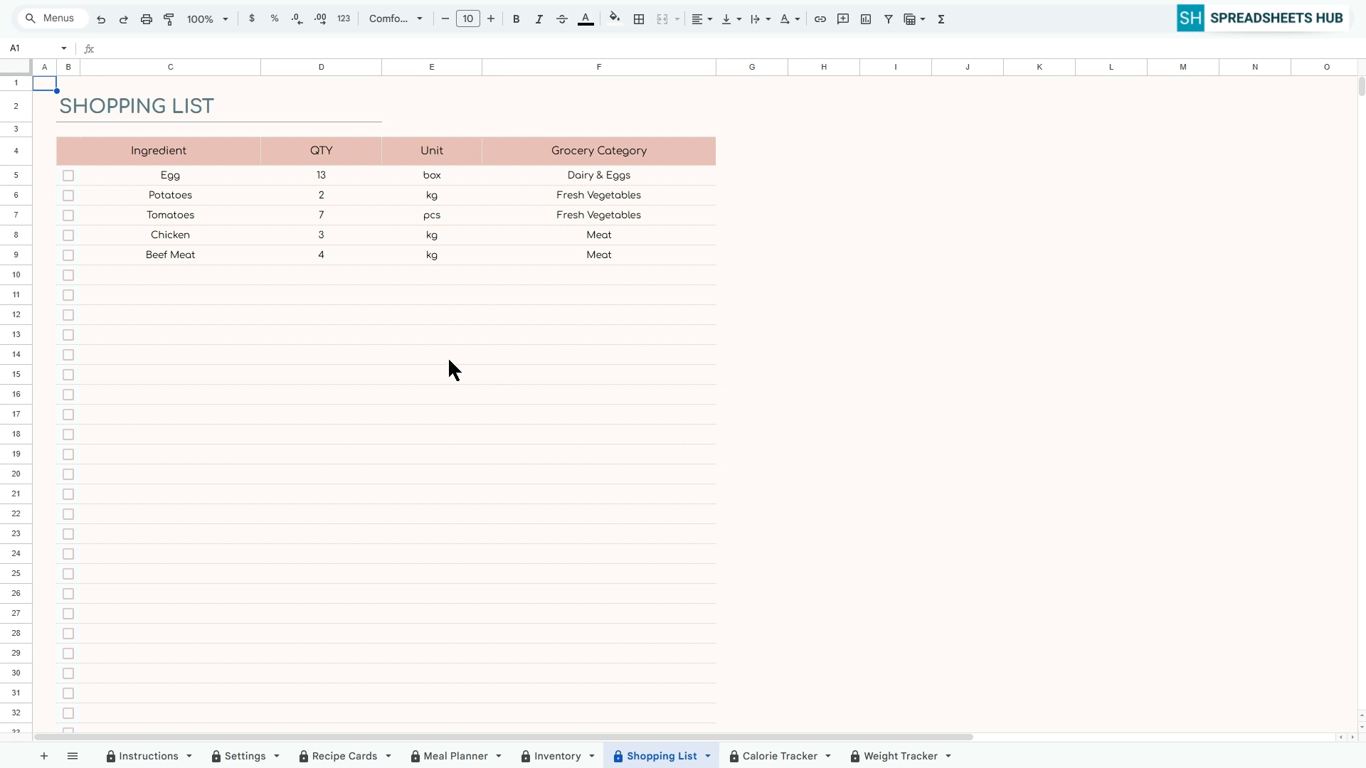
pyautogui.click(68, 176)
pyautogui.click(68, 195)
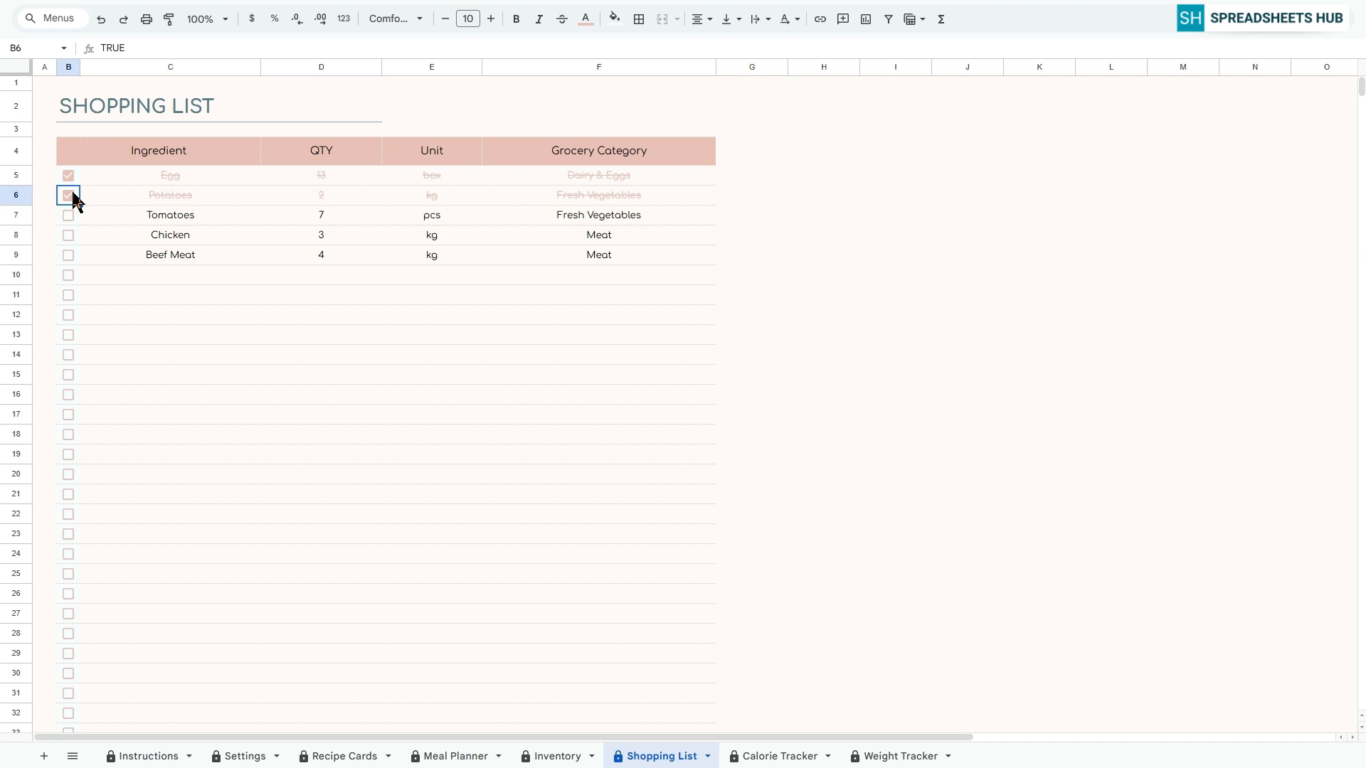
# Preview the shopping list's print layout and return to the sheet without printing
pyautogui.click(146, 19)
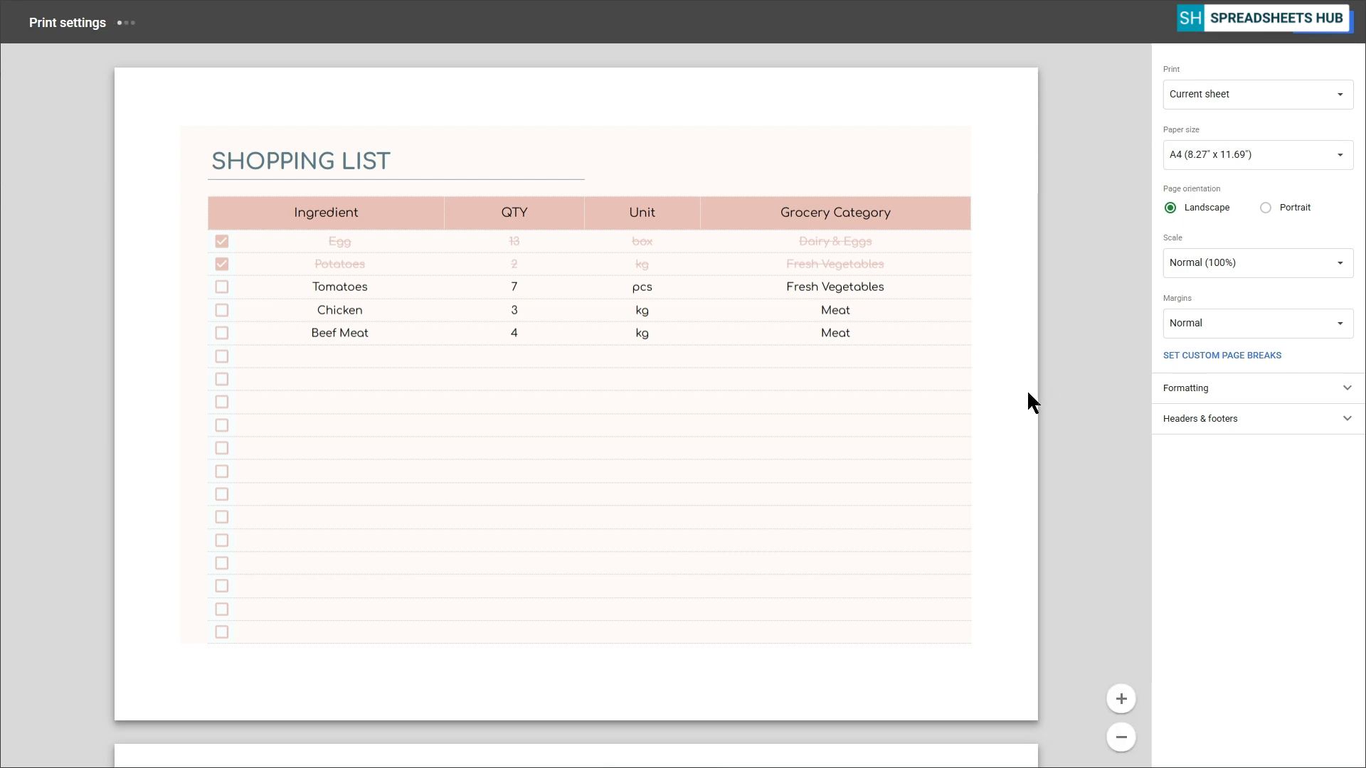
pyautogui.click(1253, 30)
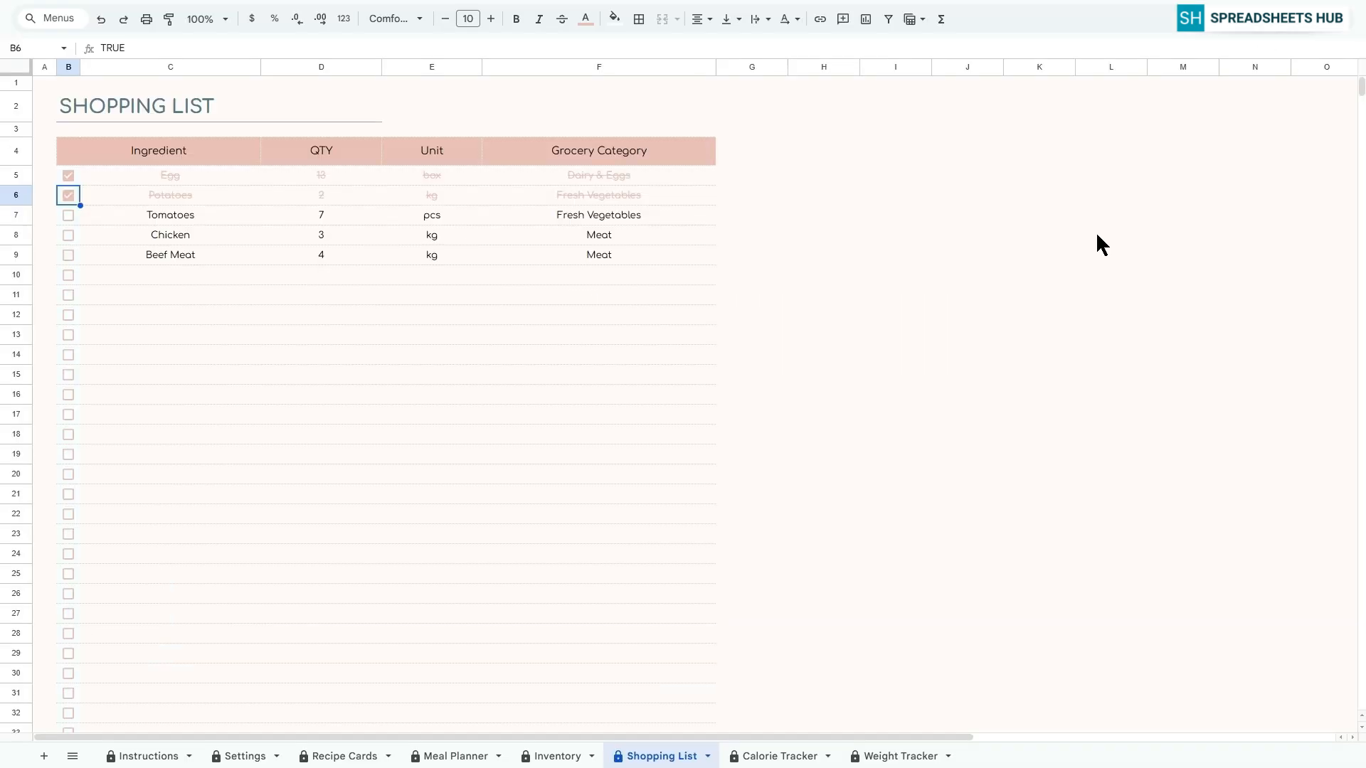
pyautogui.click(44, 83)
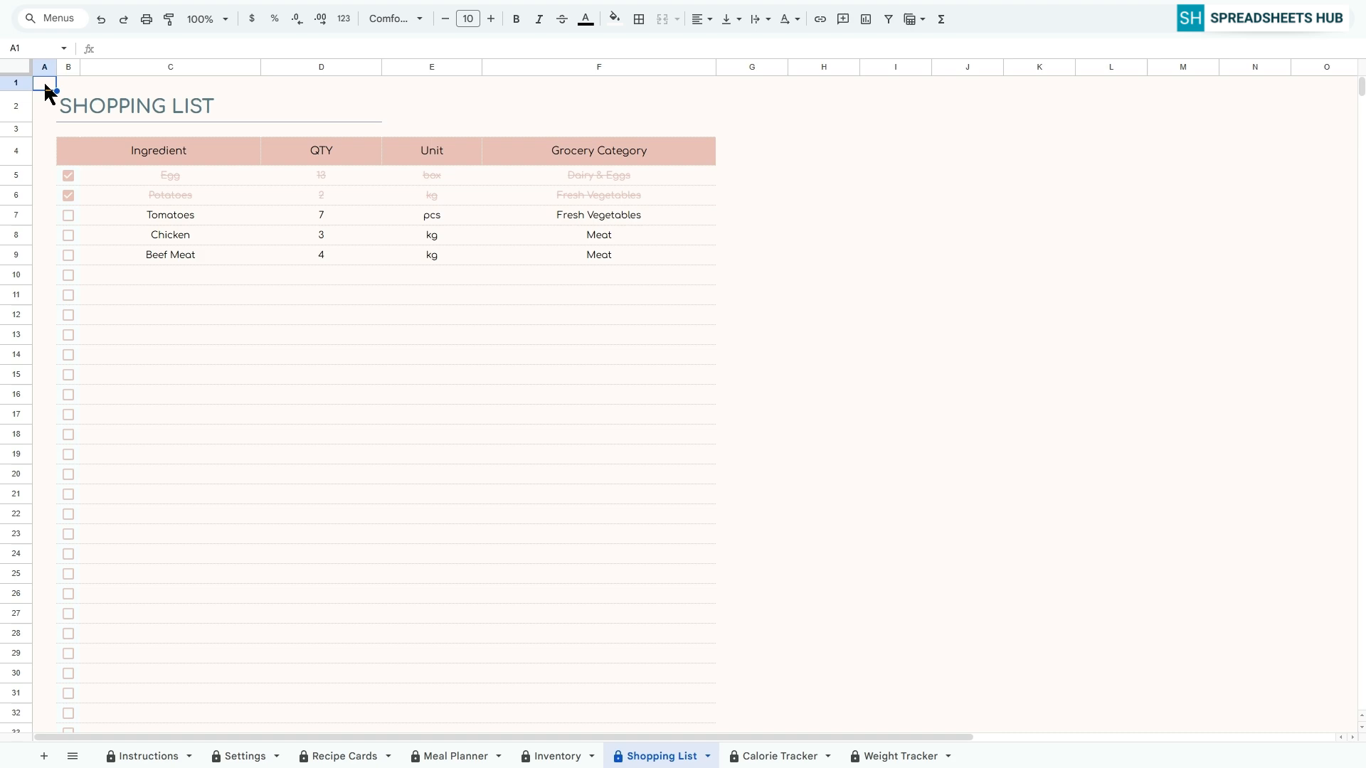
# Set Monday's targets in the Calorie Tracker sheet to 2000 calories, 100 fat, 400 protein, 300 carbs and 300 fiber
pyautogui.click(779, 757)
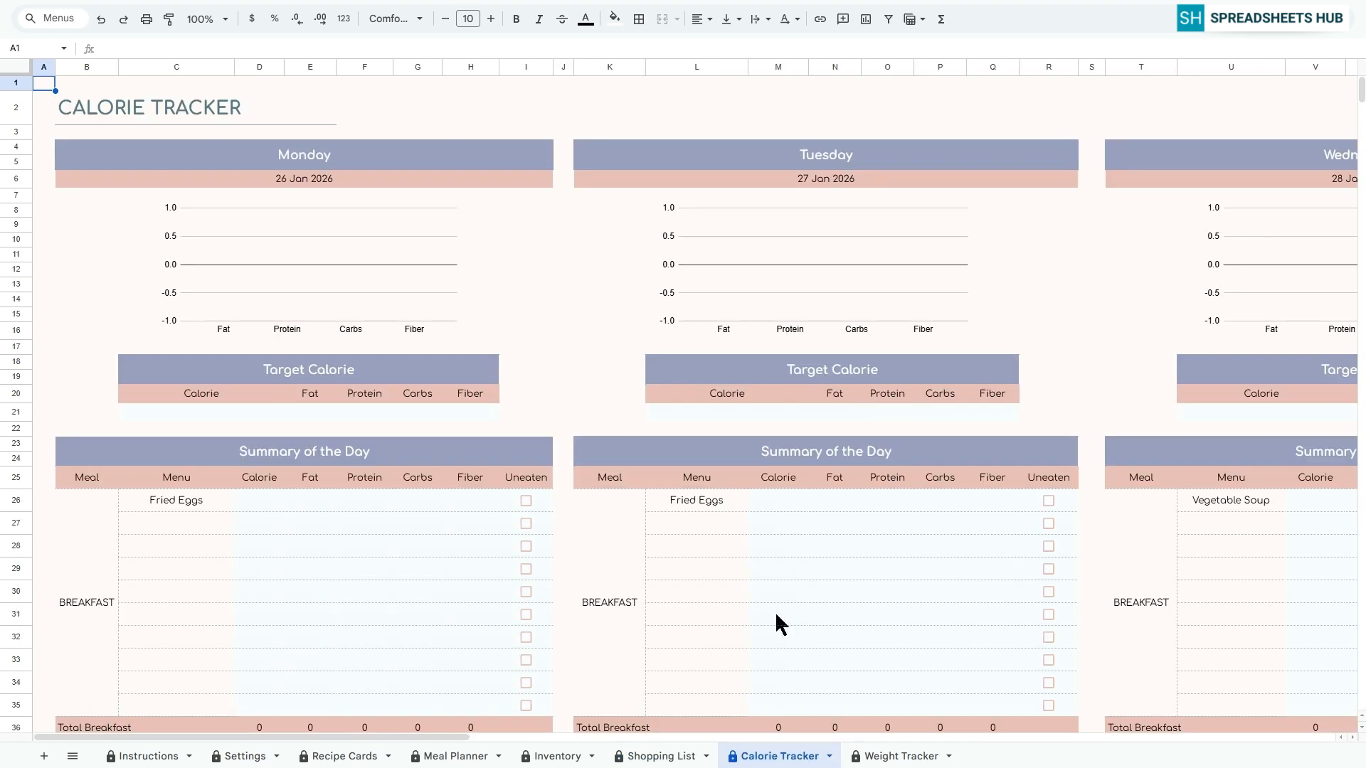
pyautogui.moveTo(456, 740); pyautogui.dragTo(387, 714)
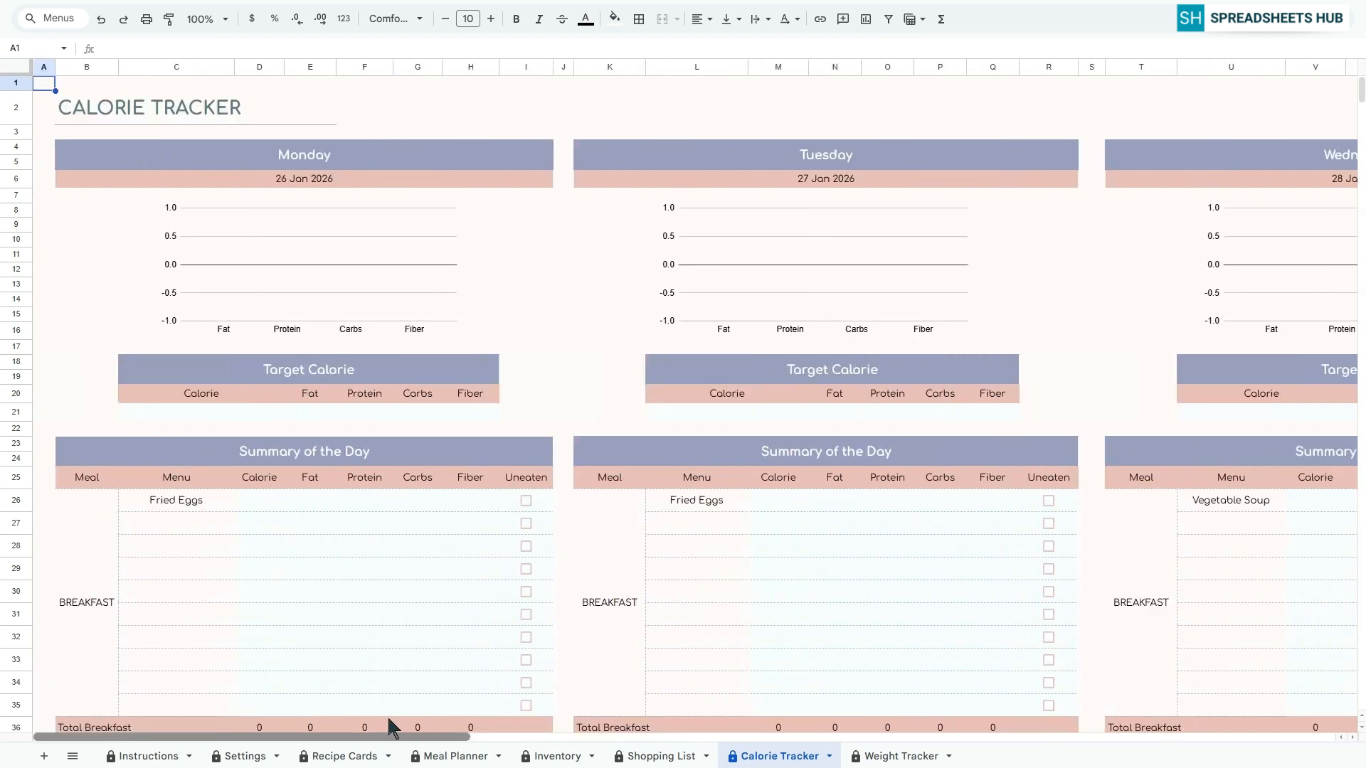
pyautogui.click(292, 382)
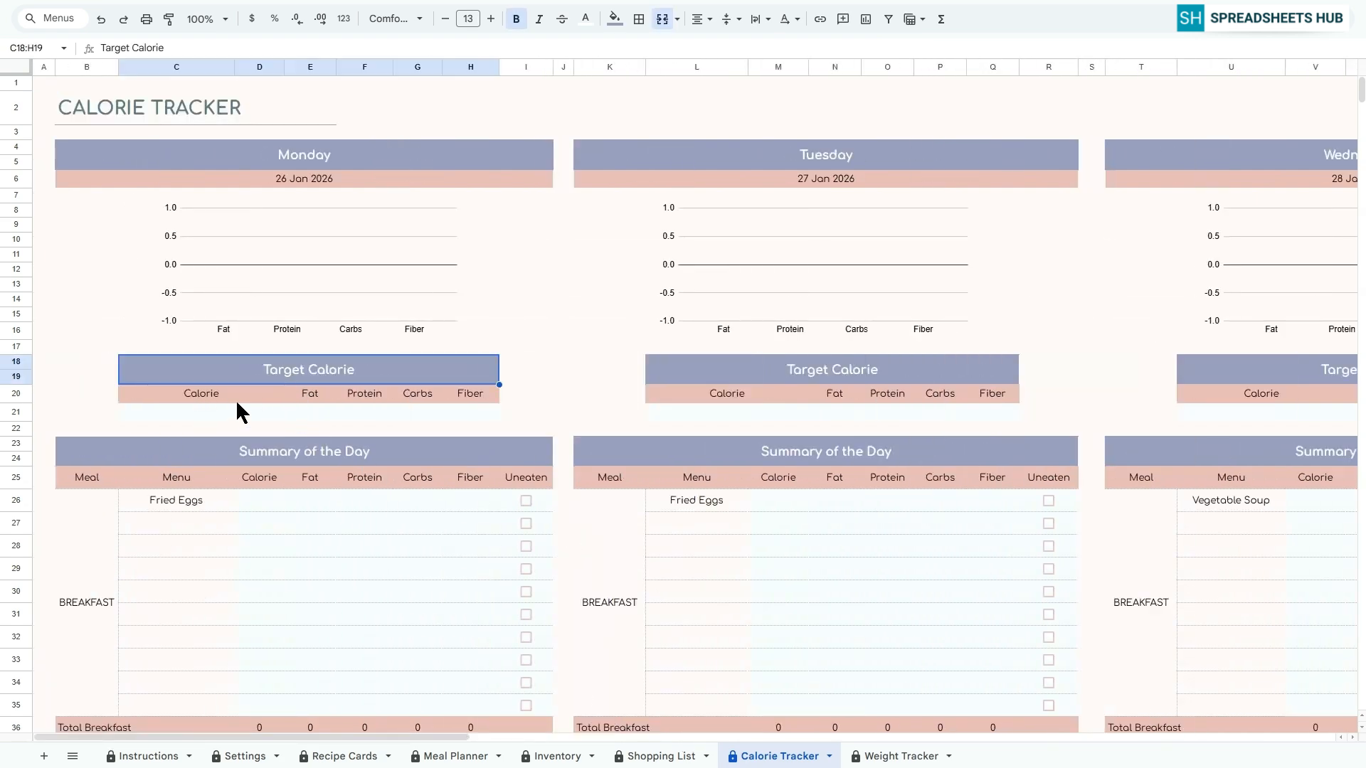
pyautogui.click(218, 409)
pyautogui.write('2000')
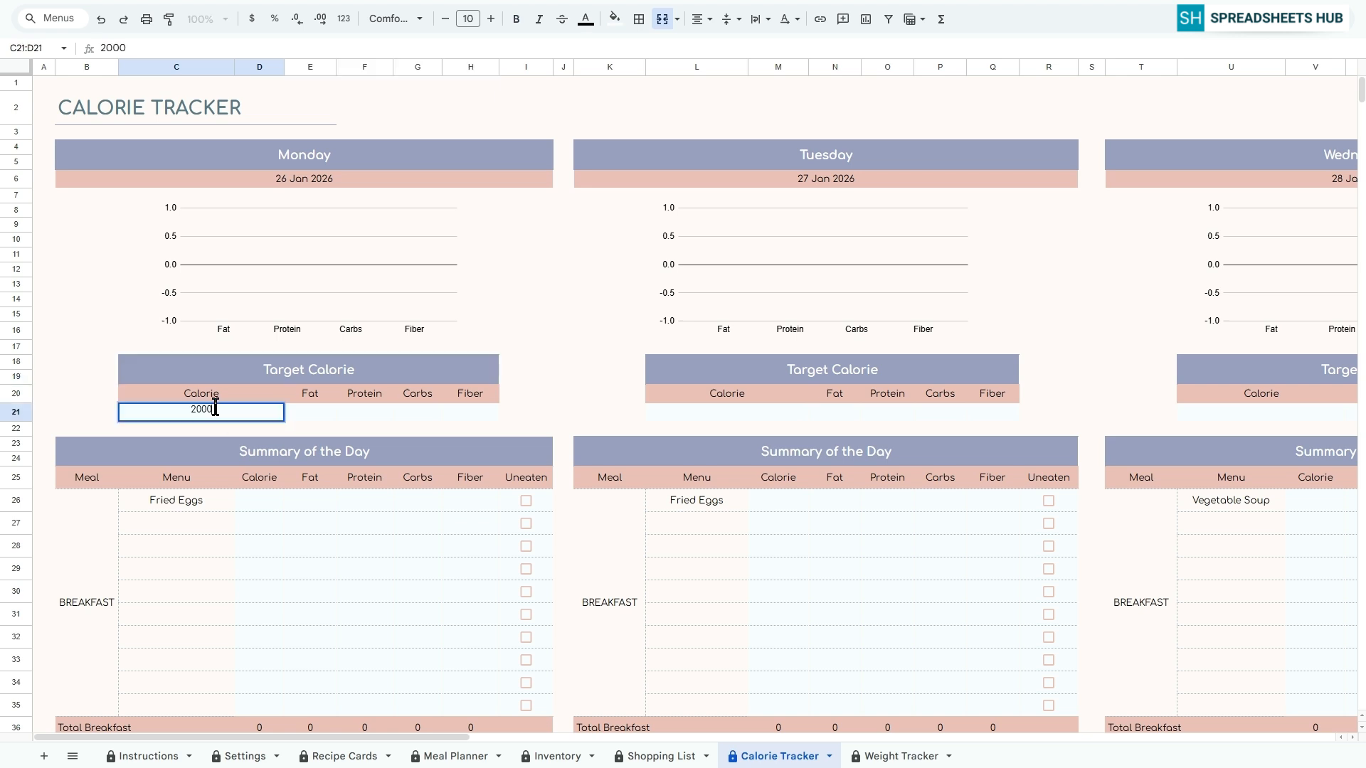
pyautogui.press('Tab')
pyautogui.write('100')
pyautogui.press('Tab')
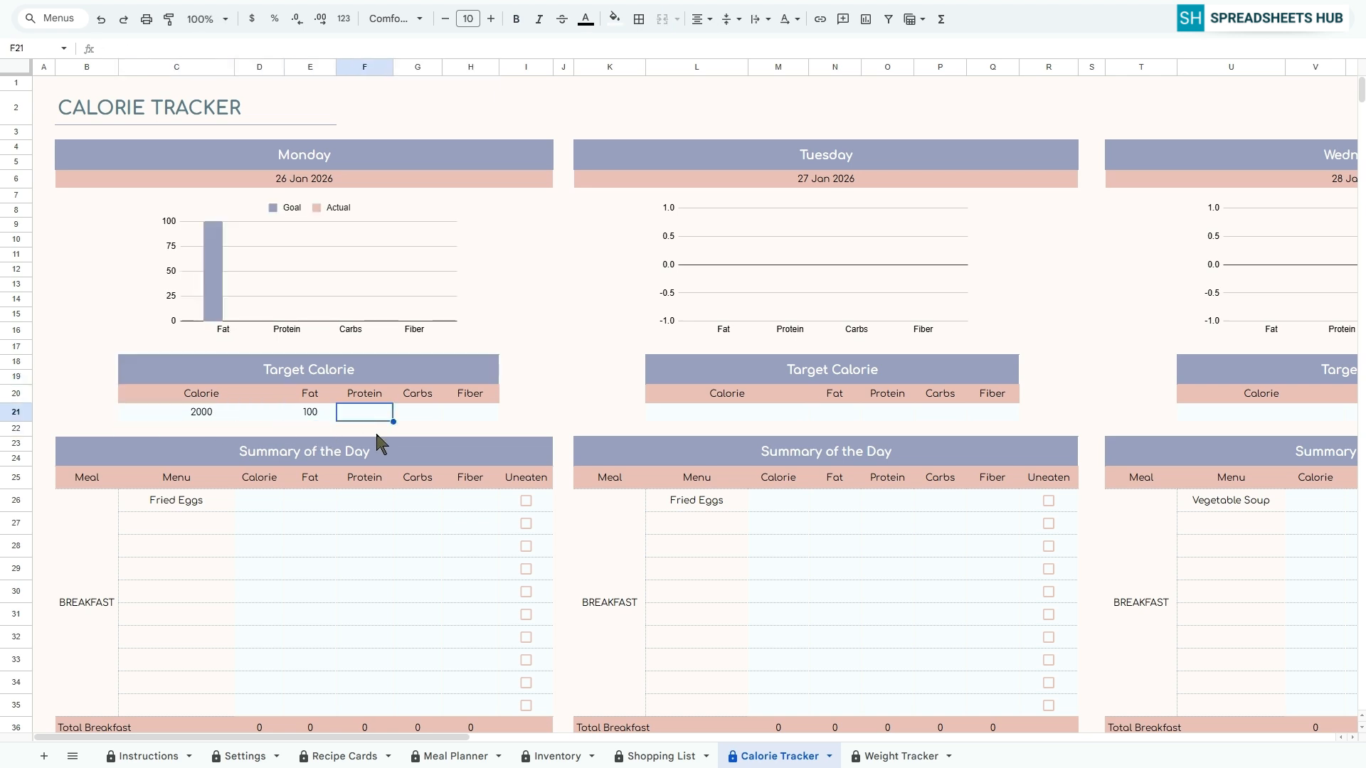
pyautogui.write('400')
pyautogui.press('Tab')
pyautogui.write('300')
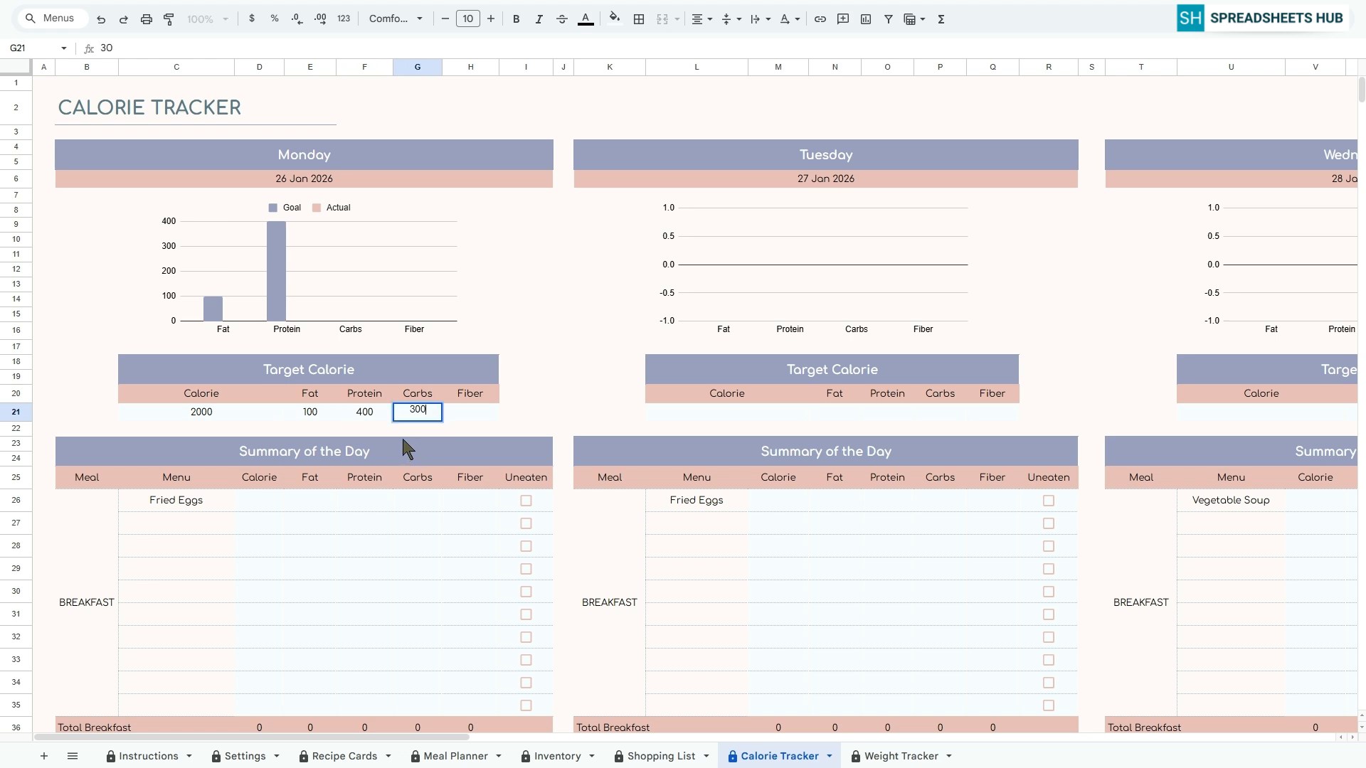
pyautogui.press('Tab')
pyautogui.write('300')
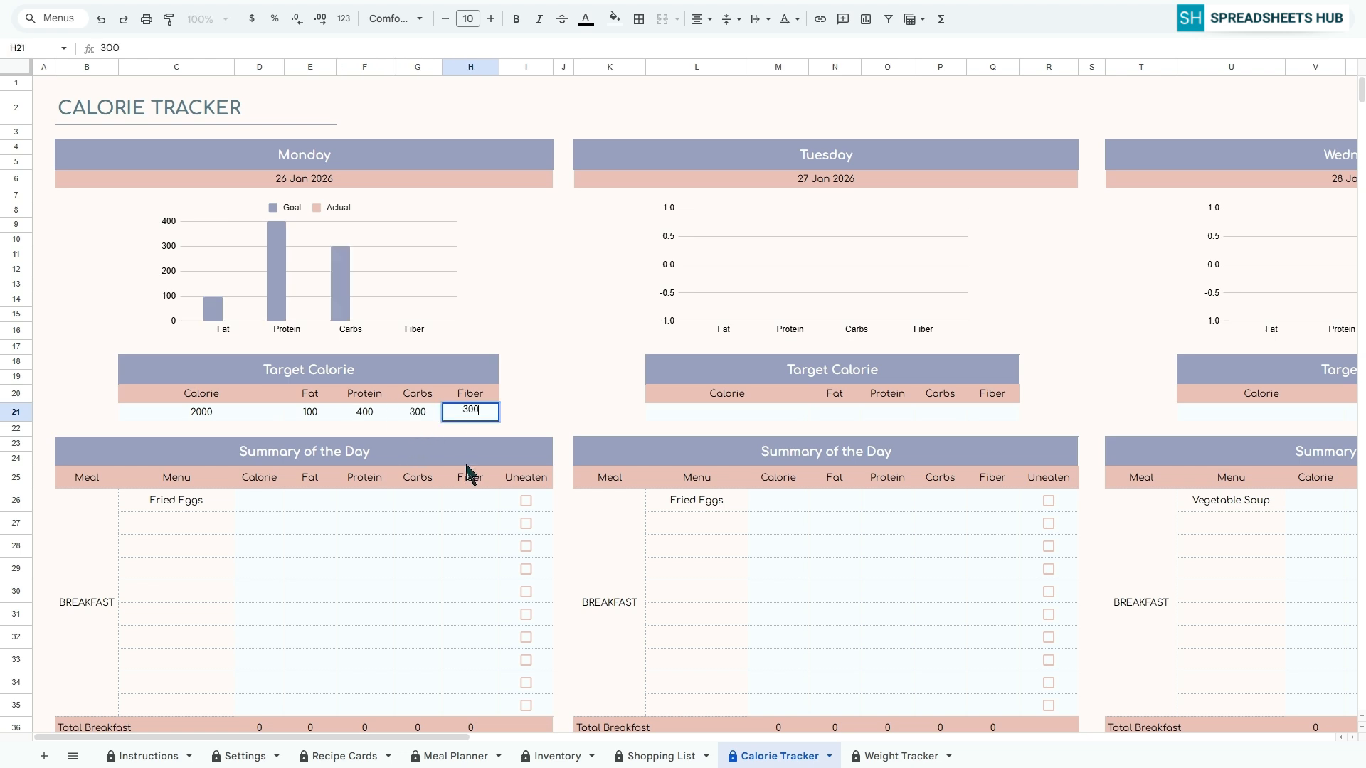
pyautogui.click(466, 428)
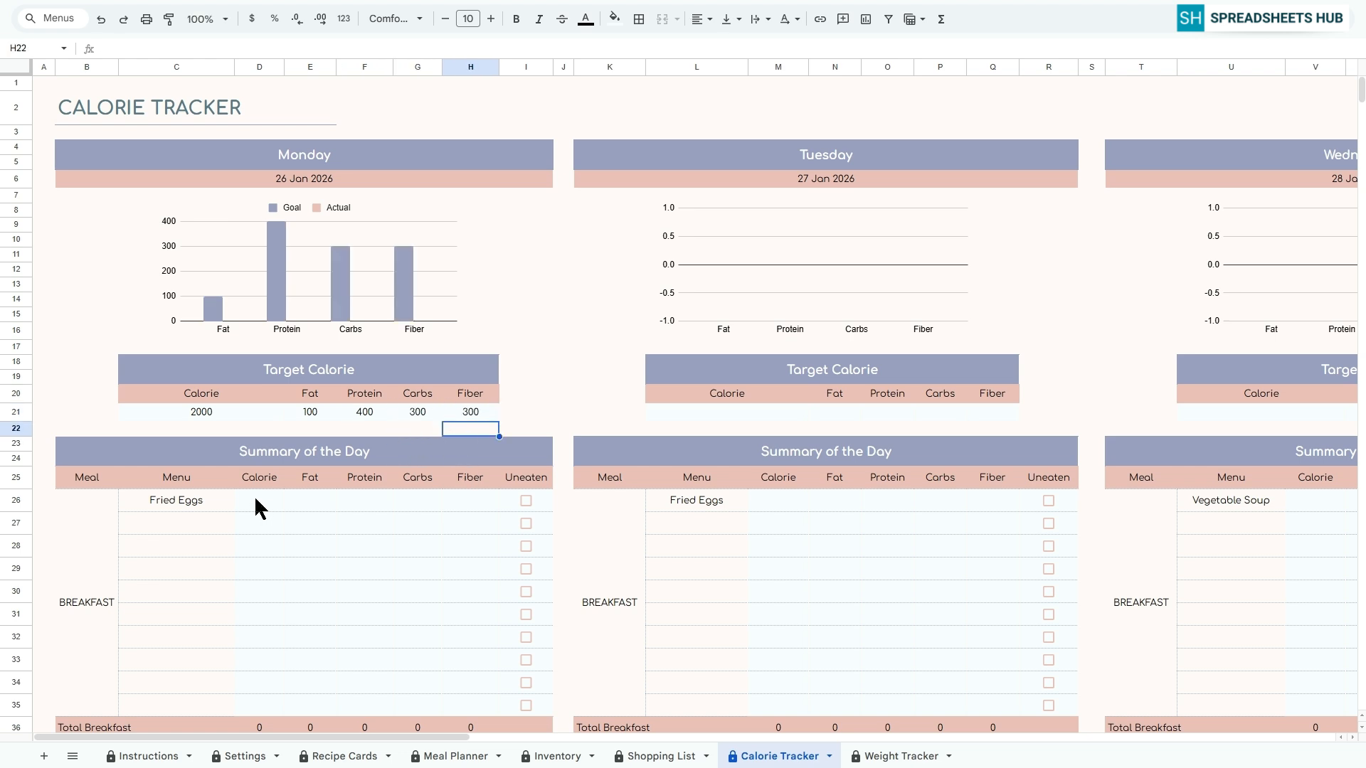
# Fill in Monday's Fried Eggs breakfast nutrition with 150 calories, 10 fat, 10 protein, 10 carbs and 5 fiber
pyautogui.scroll(-2, 168, 515)
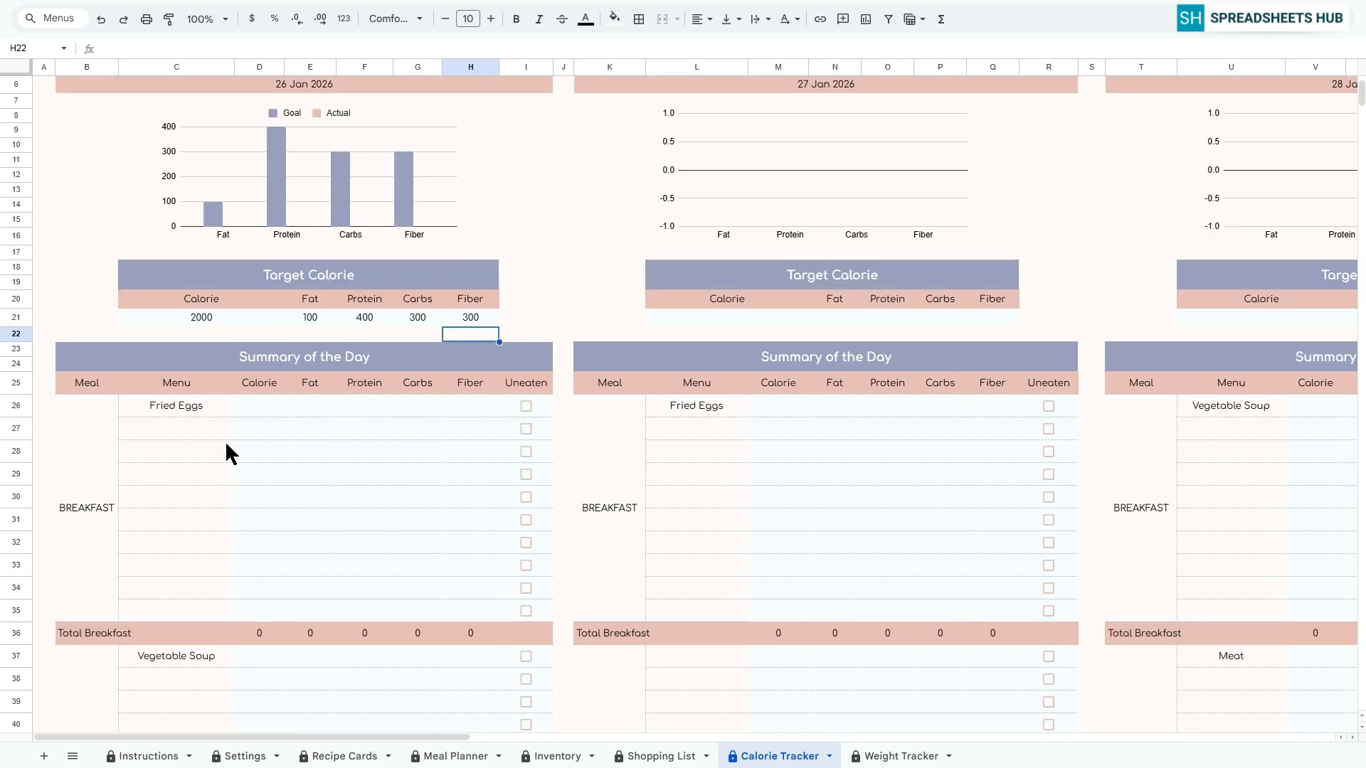
pyautogui.click(260, 410)
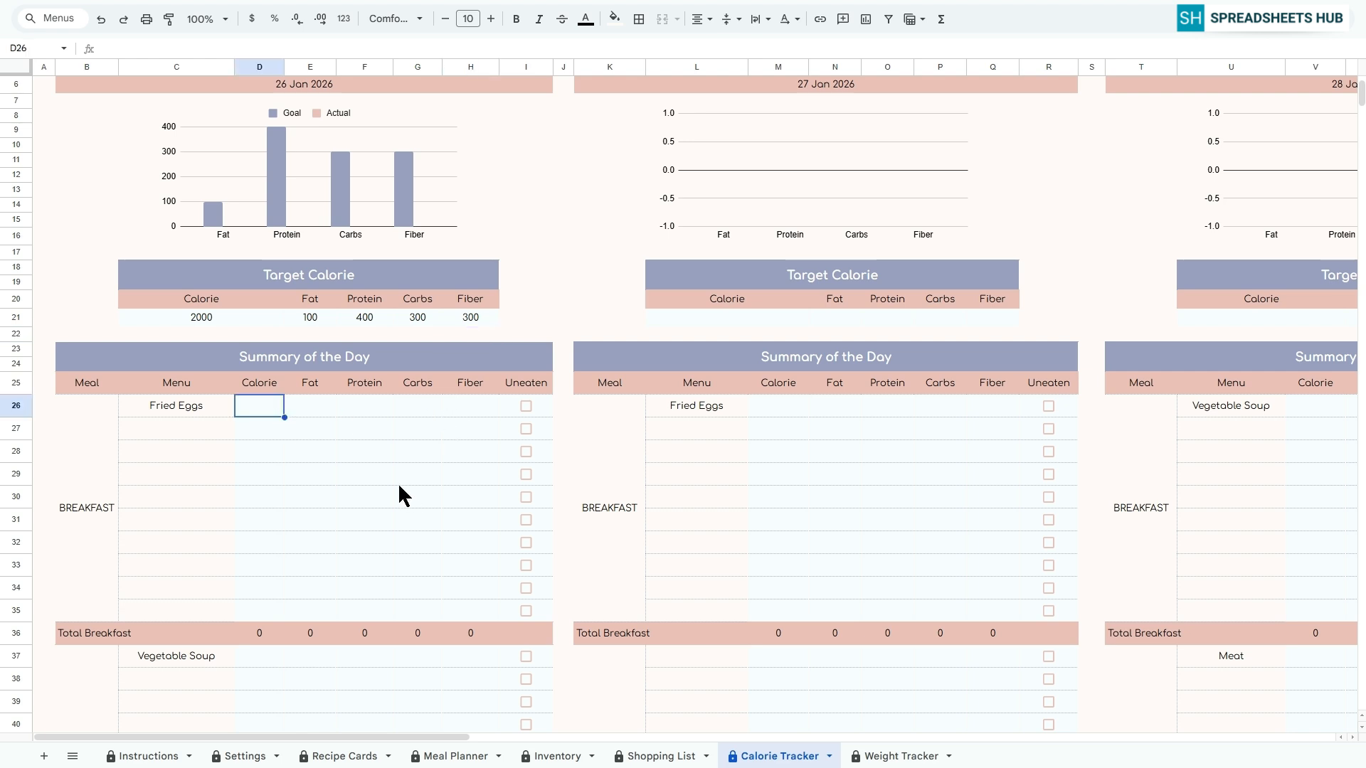
pyautogui.write('150')
pyautogui.press('Tab')
pyautogui.write('10')
pyautogui.press('Tab')
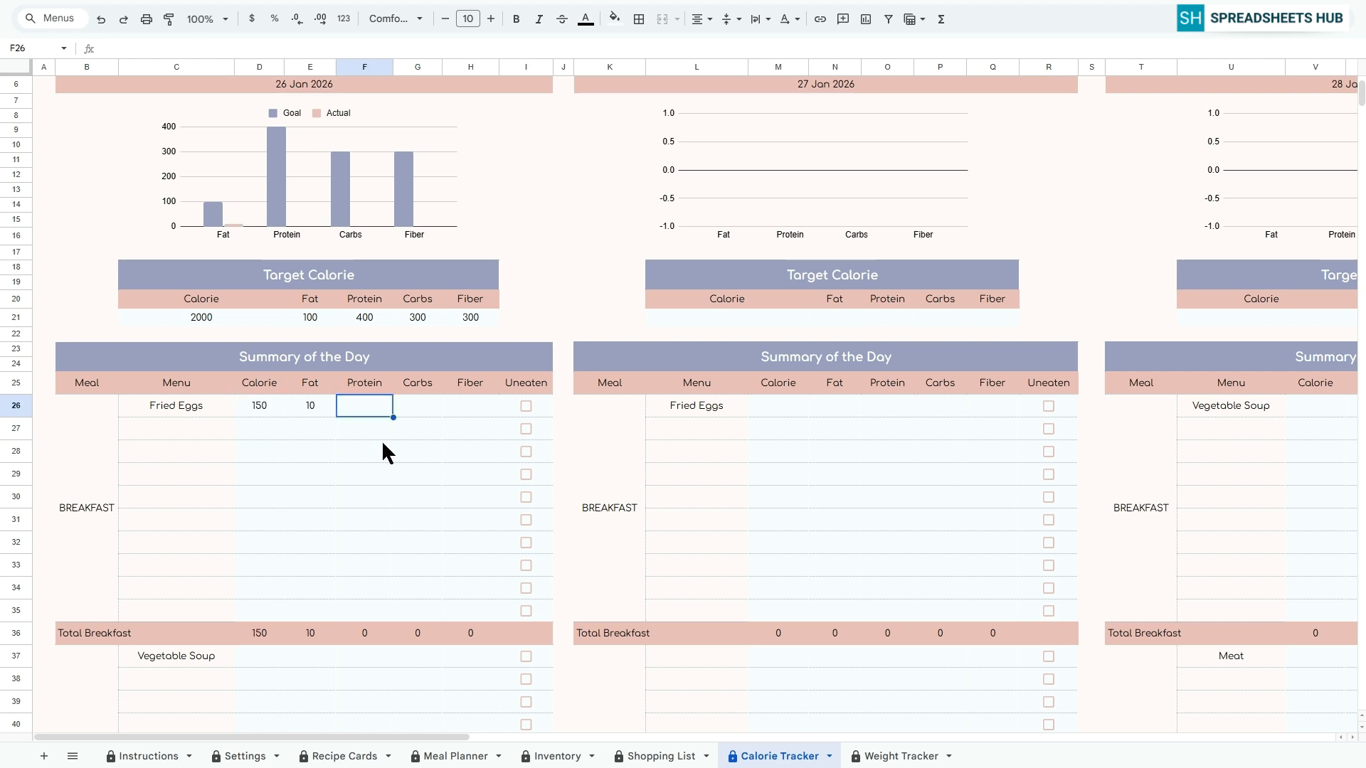
pyautogui.write('10')
pyautogui.press('Tab')
pyautogui.write('10')
pyautogui.press('Tab')
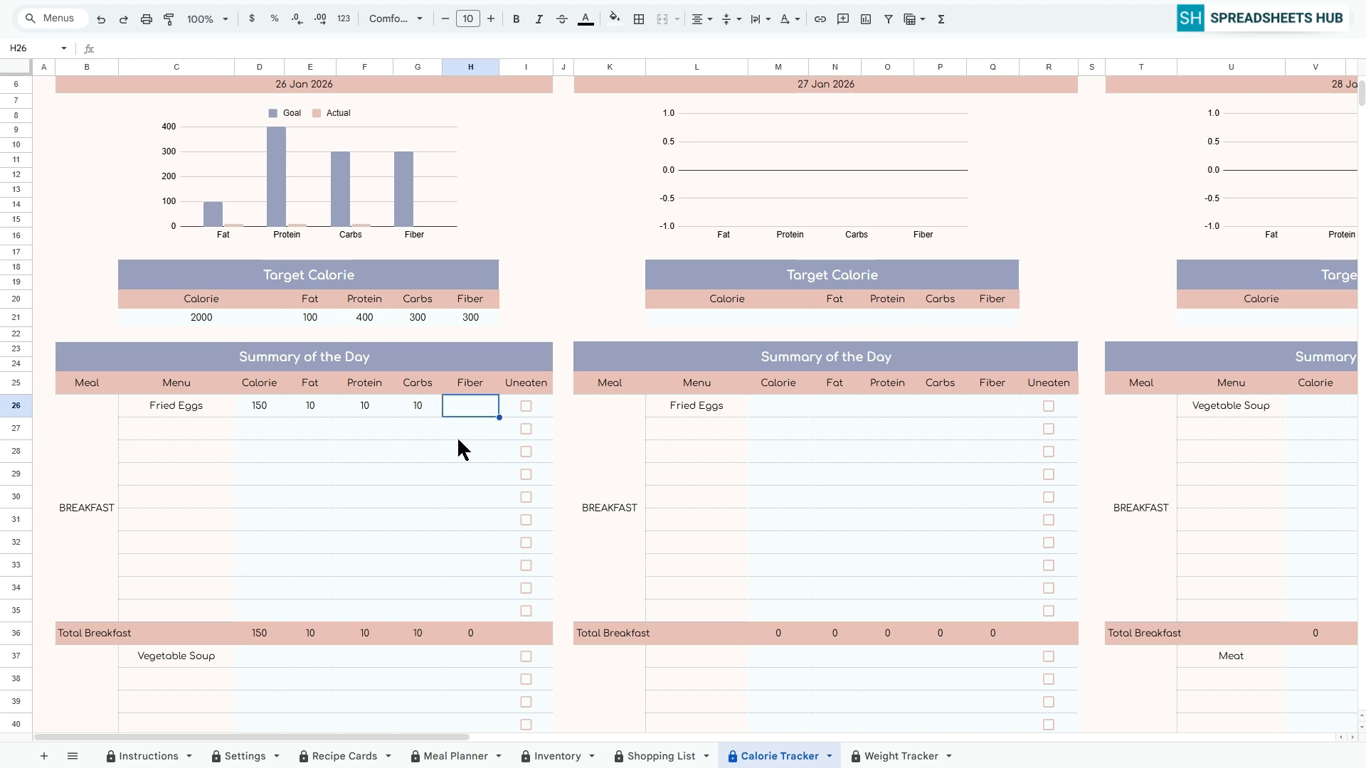
pyautogui.write('5')
pyautogui.click(456, 435)
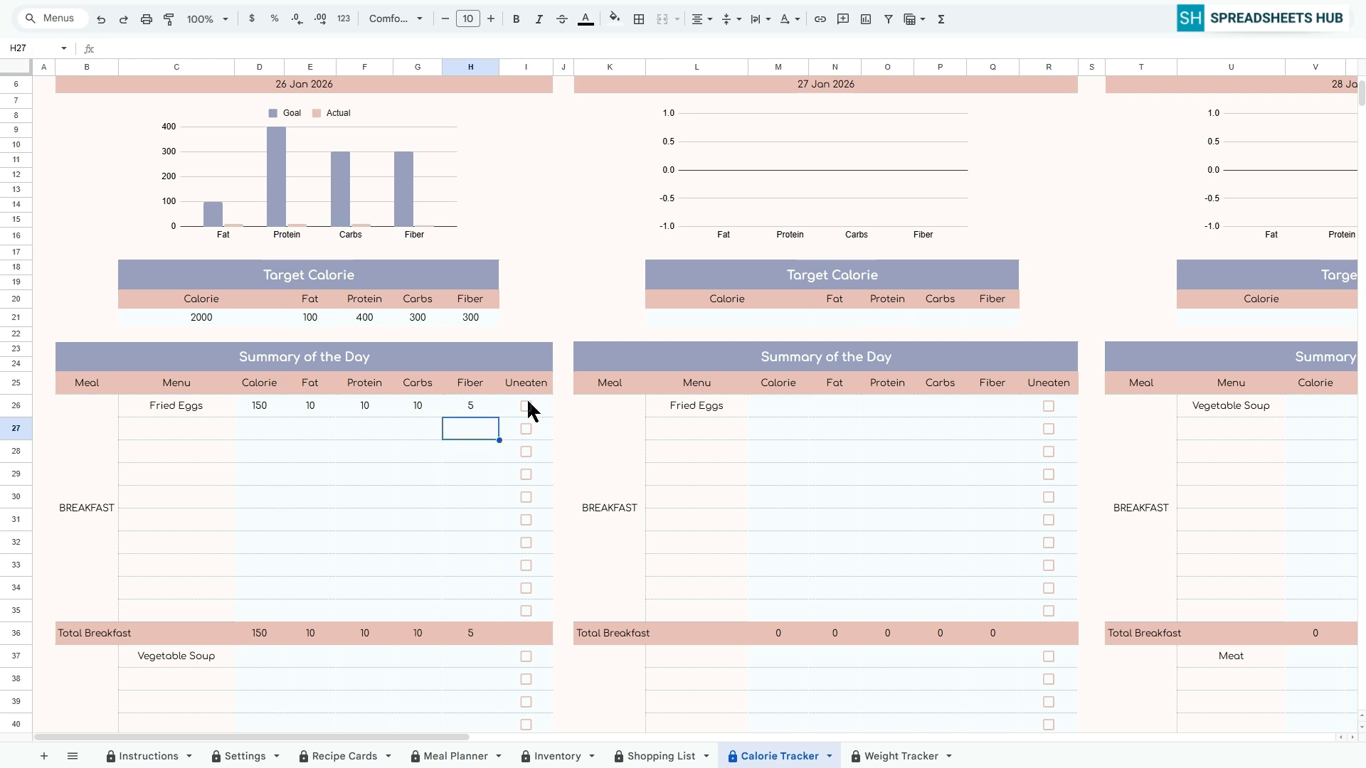
# Mark Monday's Fried Eggs as uneaten and clear the mark again
pyautogui.click(527, 409)
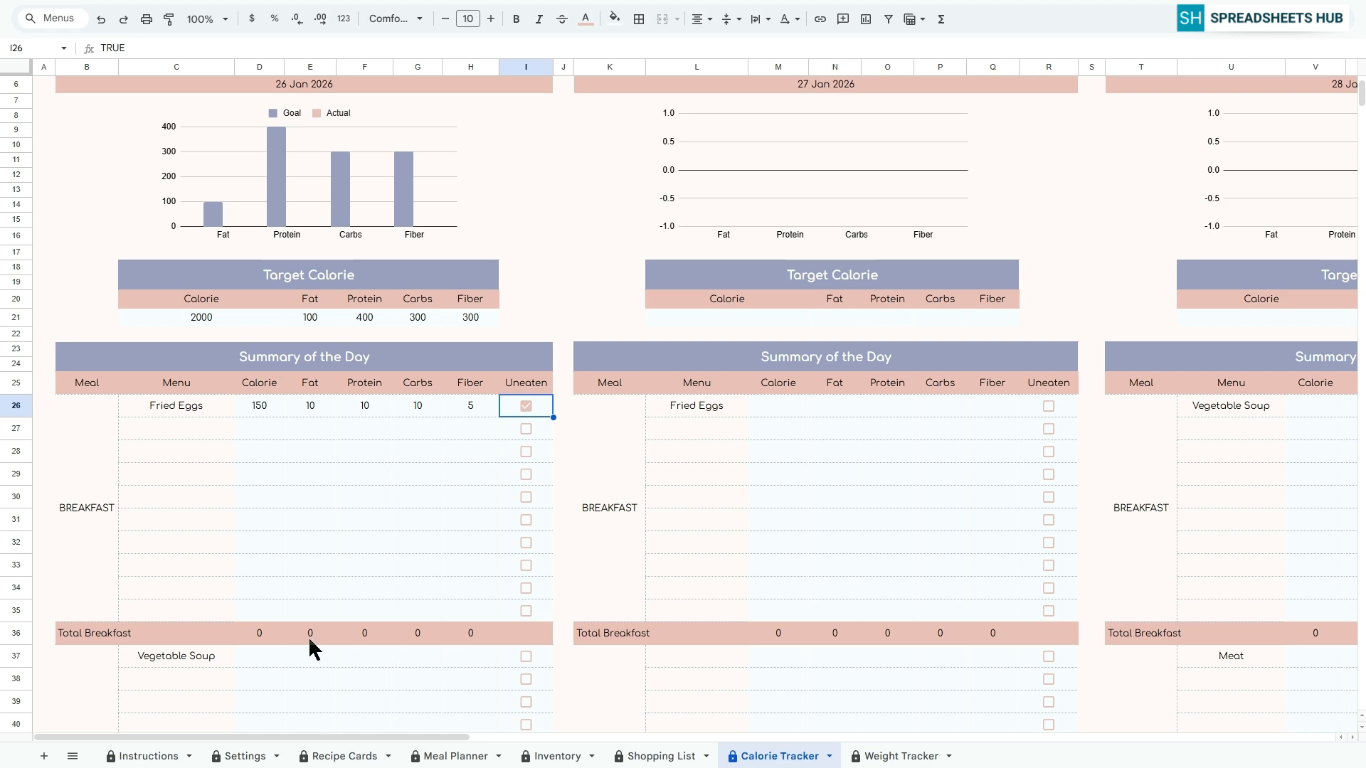
pyautogui.click(527, 407)
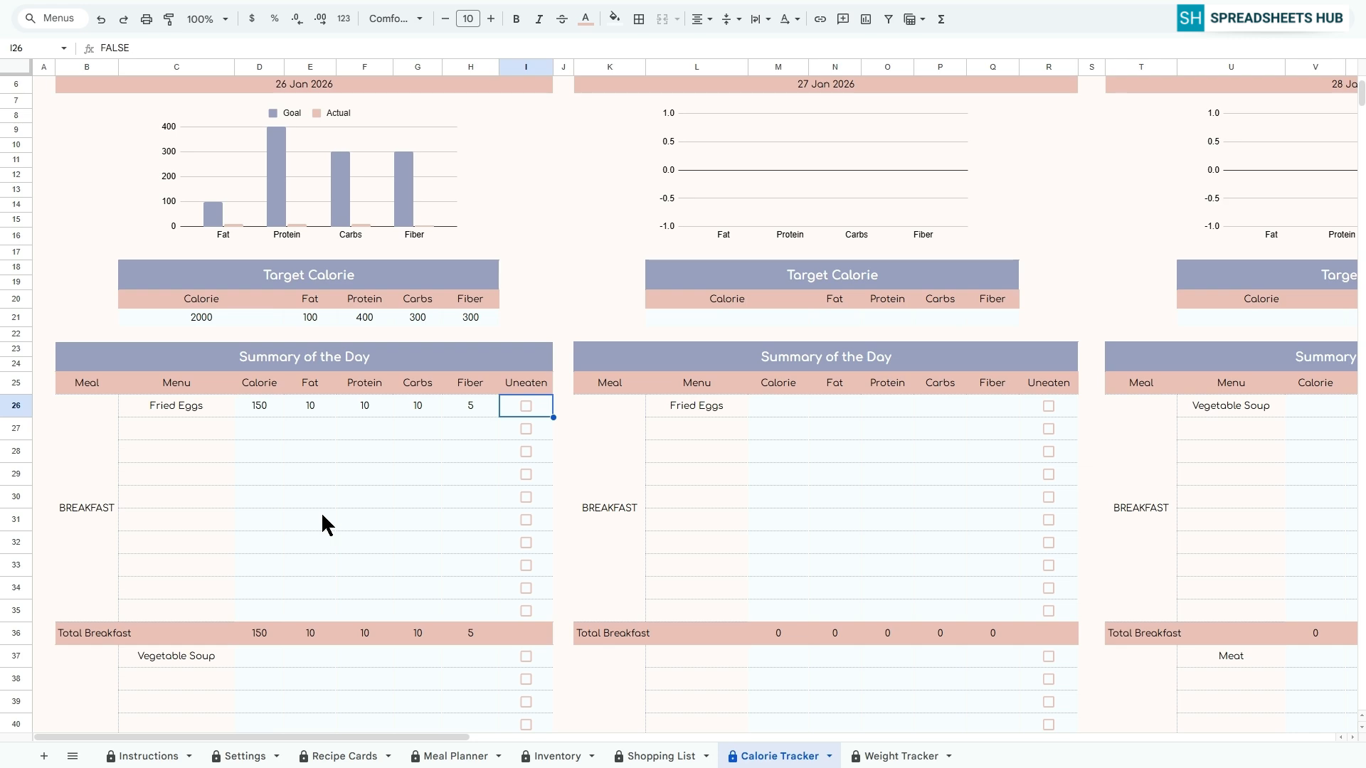
# Fill in Monday's Meat dinner nutrition with 350 calories, 30 fat and 20 protein
pyautogui.scroll(-2, 321, 511)
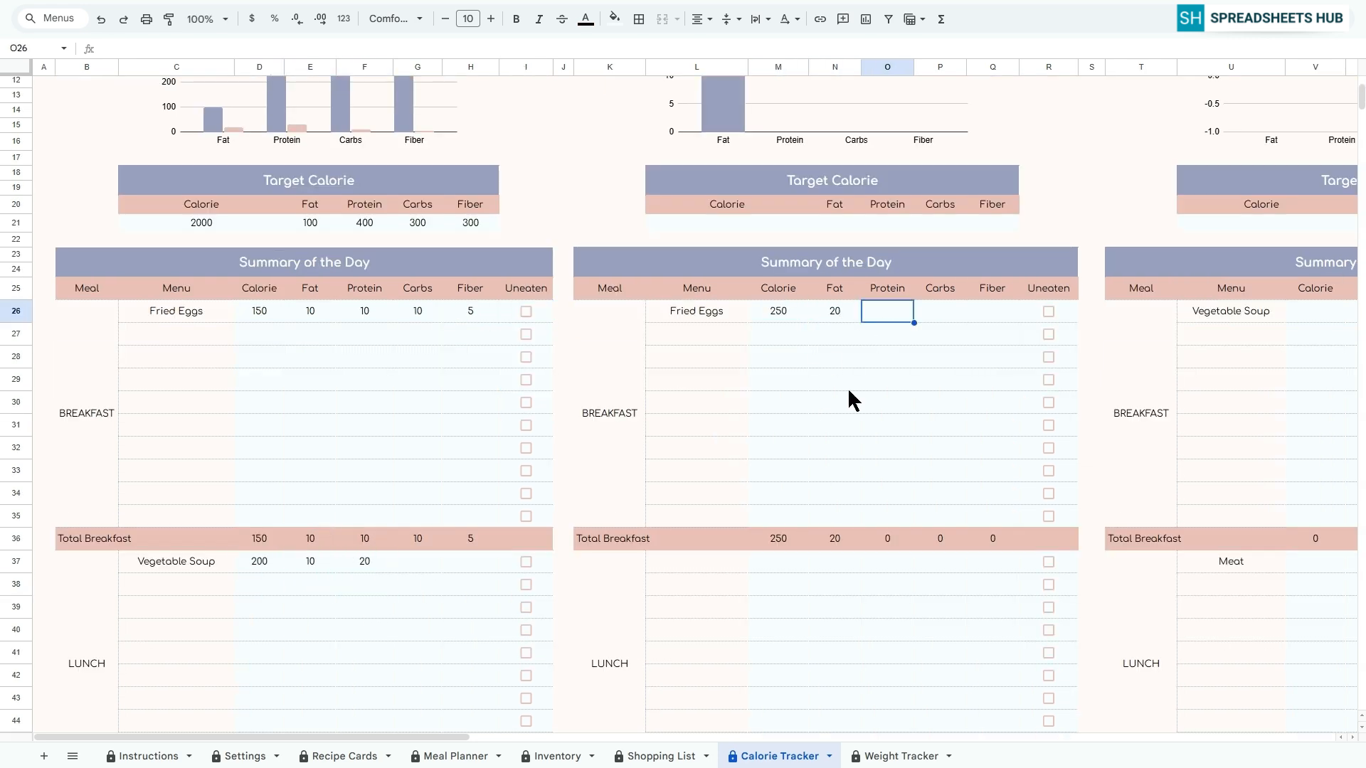
pyautogui.scroll(-6, 903, 421)
pyautogui.click(260, 528)
pyautogui.write('350')
pyautogui.click(310, 529)
pyautogui.write('30')
pyautogui.click(365, 530)
pyautogui.write('20')
pyautogui.press('Return')
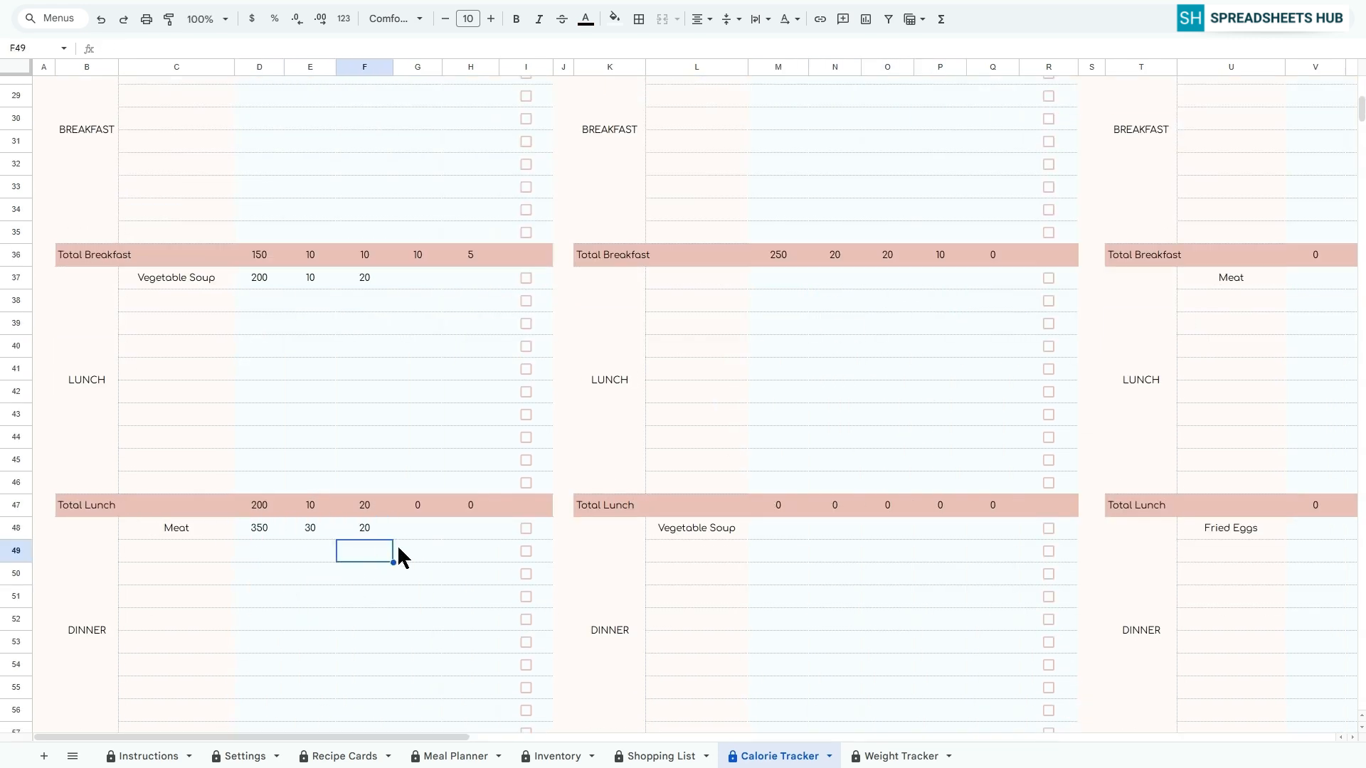
# Check Monday's daily total row and its chart of goal versus actual intake
pyautogui.scroll(-3, 398, 547)
pyautogui.scroll(-2, 399, 559)
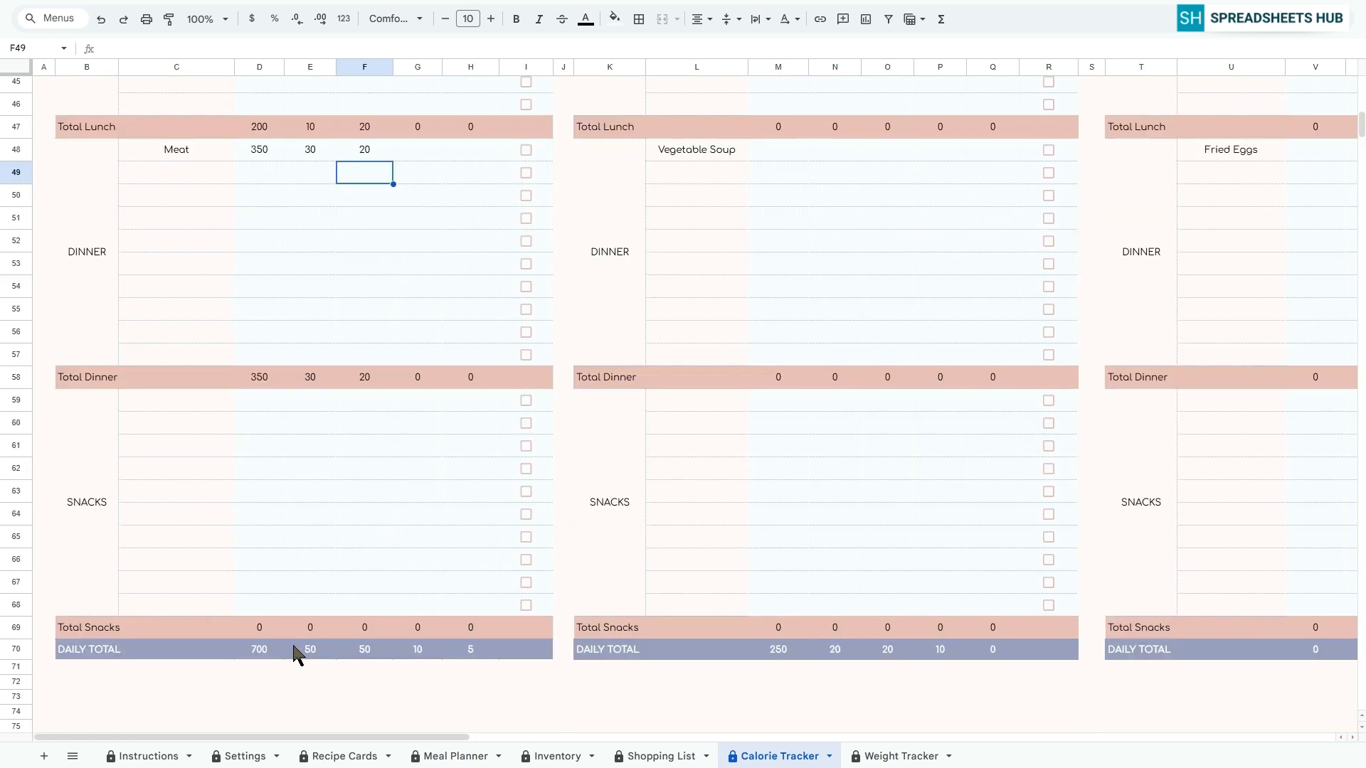
pyautogui.scroll(12, 394, 640)
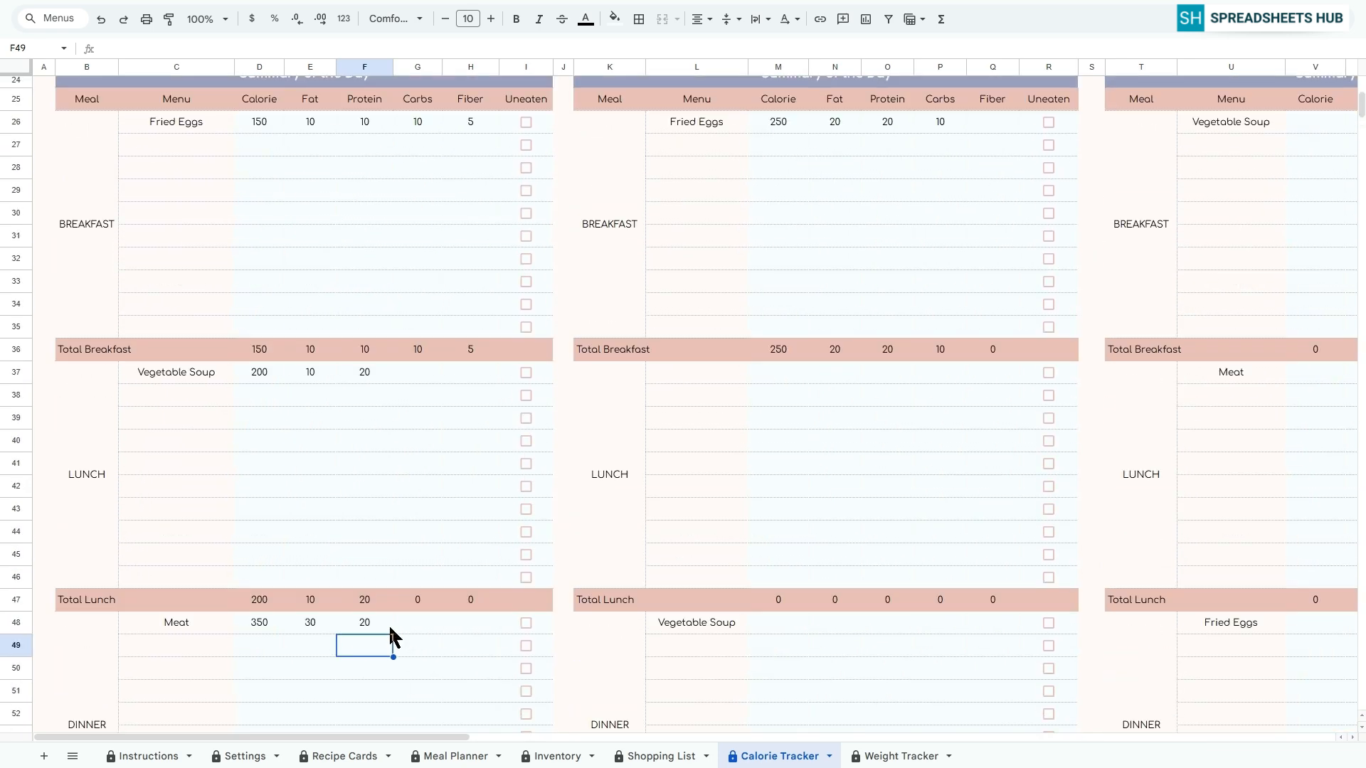
pyautogui.scroll(5, 351, 462)
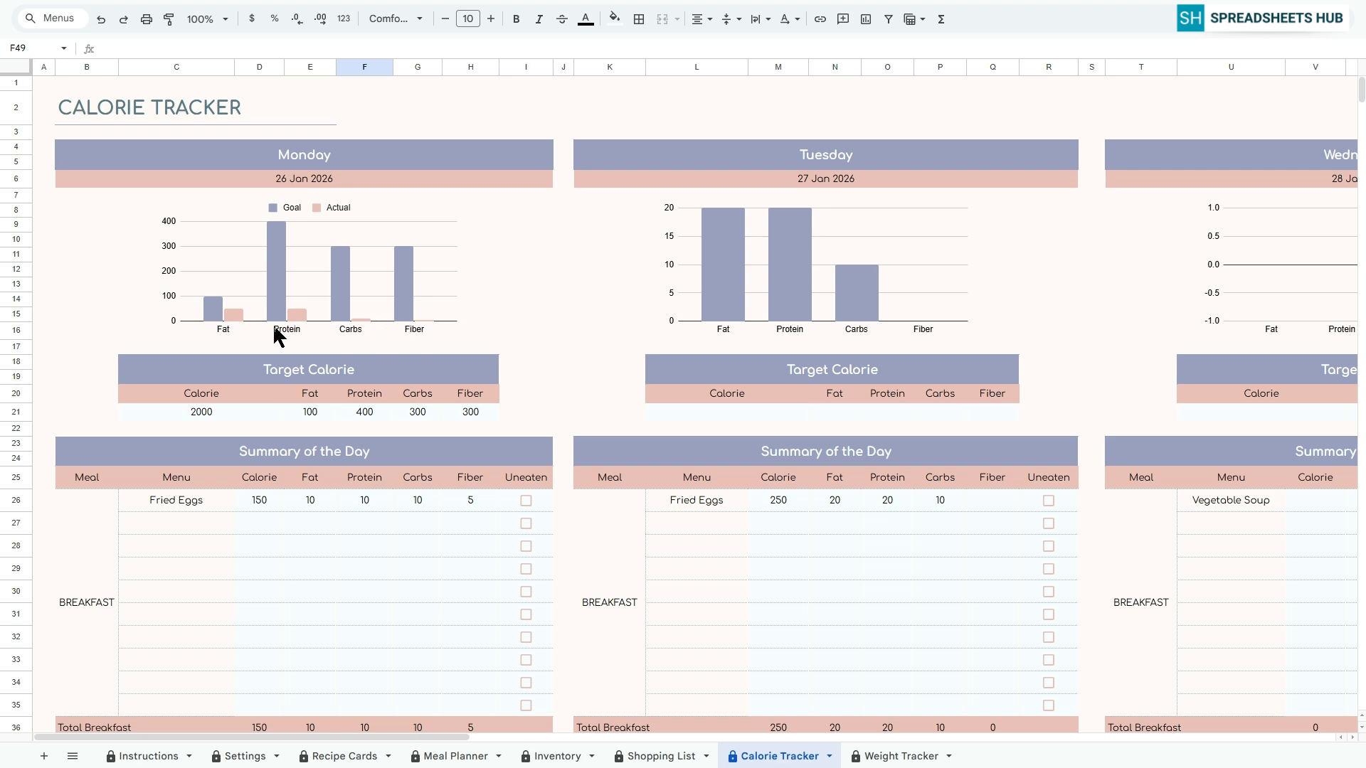
pyautogui.click(37, 90)
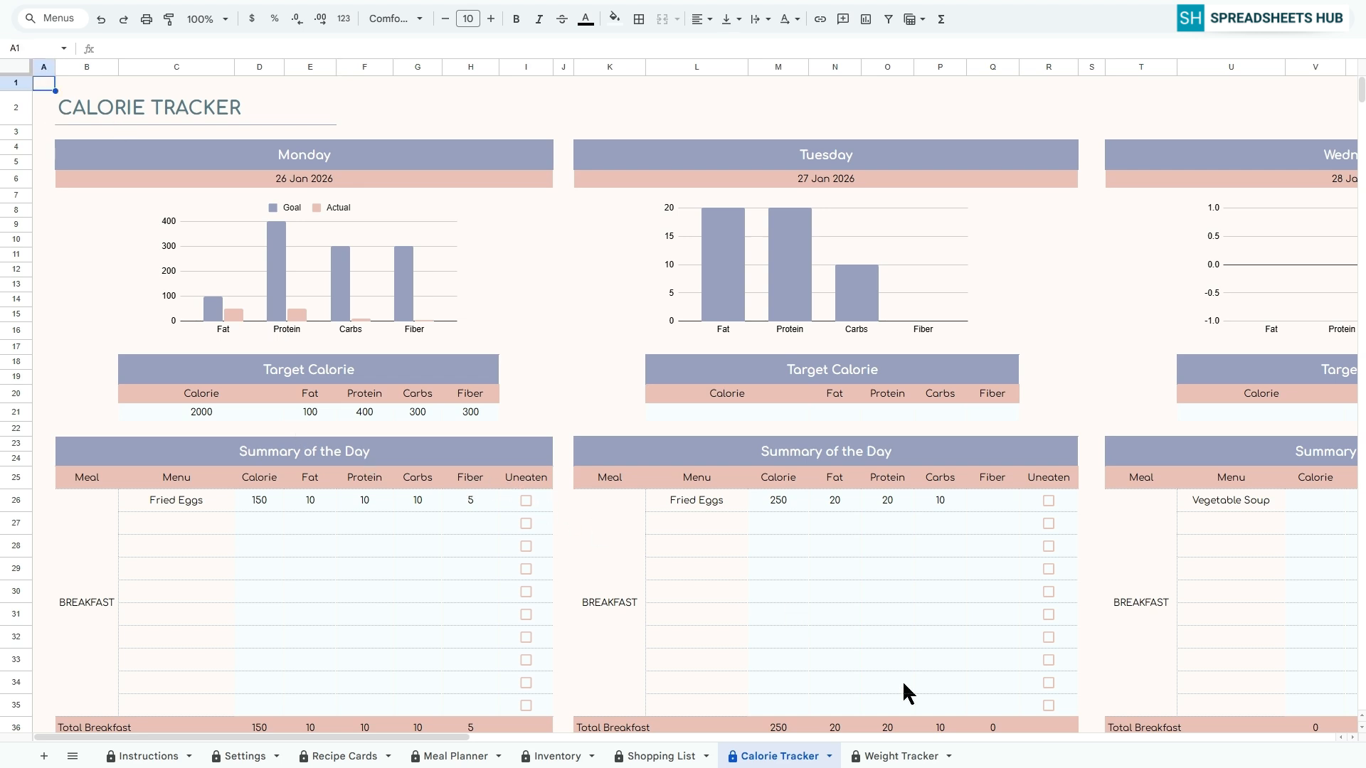
# Set the start date in the Weight Tracker sheet to 26 Jan 2026
pyautogui.click(897, 756)
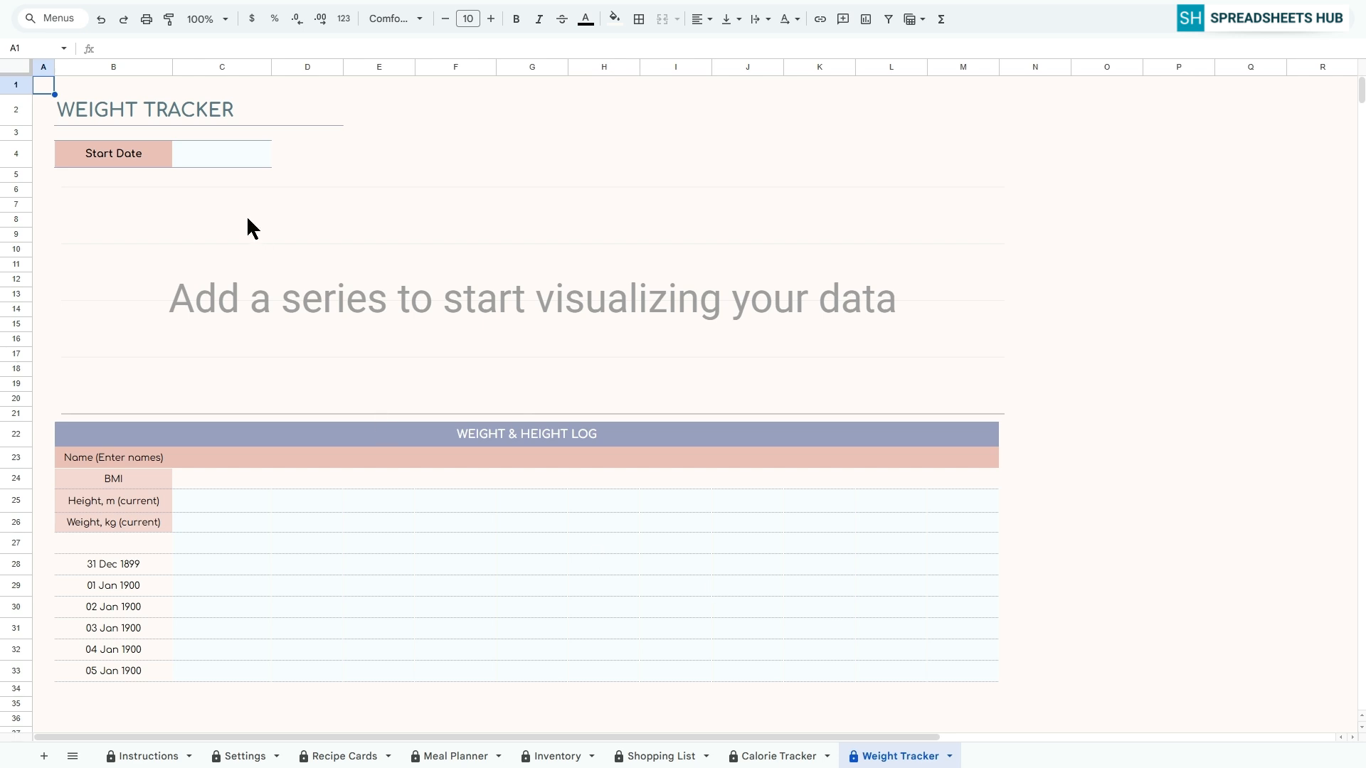
pyautogui.click(237, 158)
pyautogui.doubleClick(236, 164)
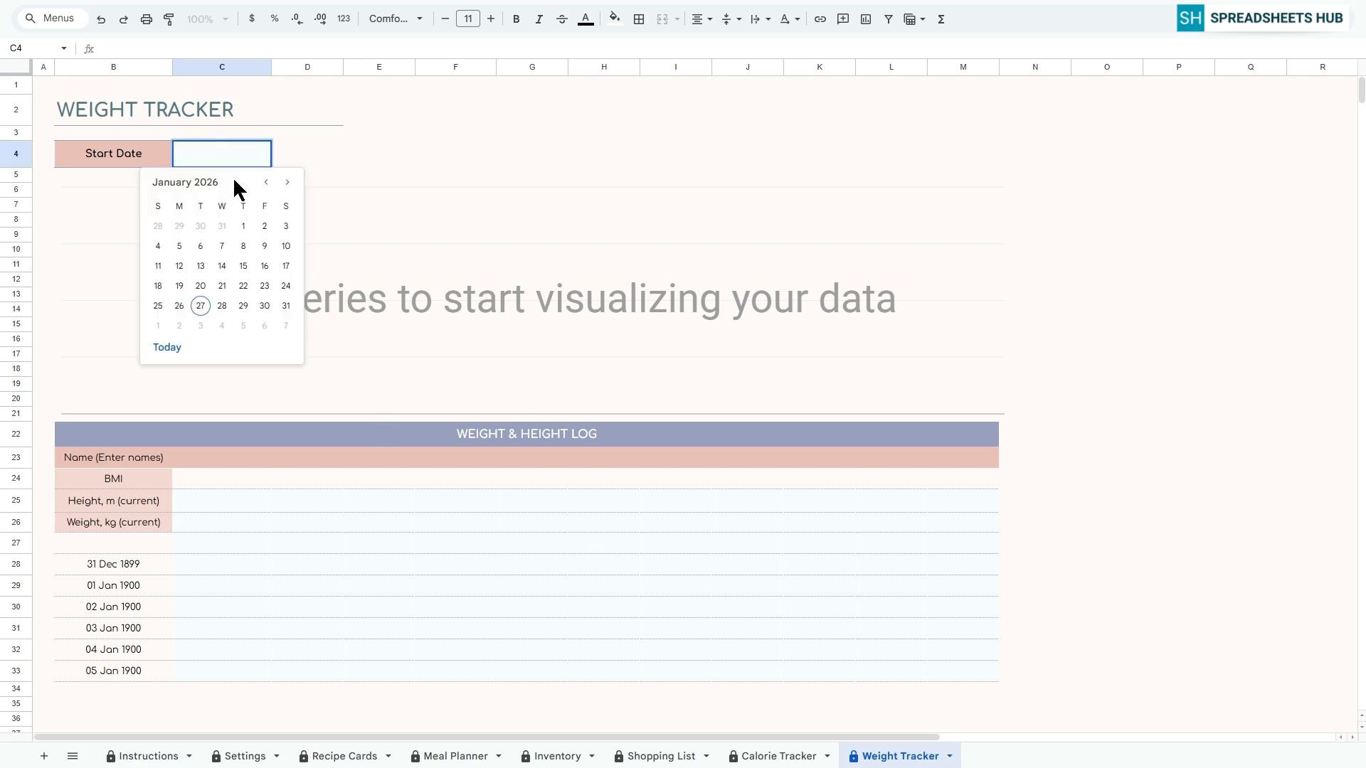
pyautogui.click(180, 305)
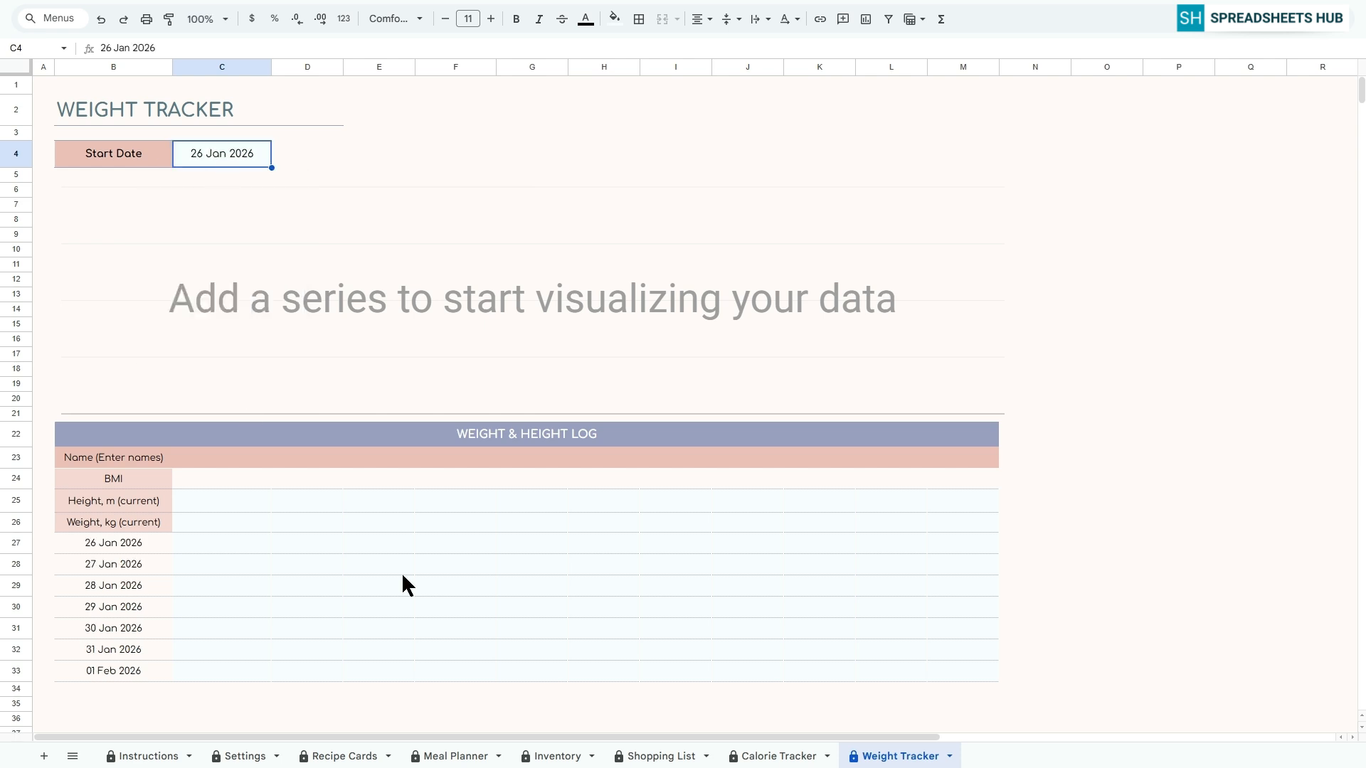
pyautogui.hotkey('ctrl', 'Home')
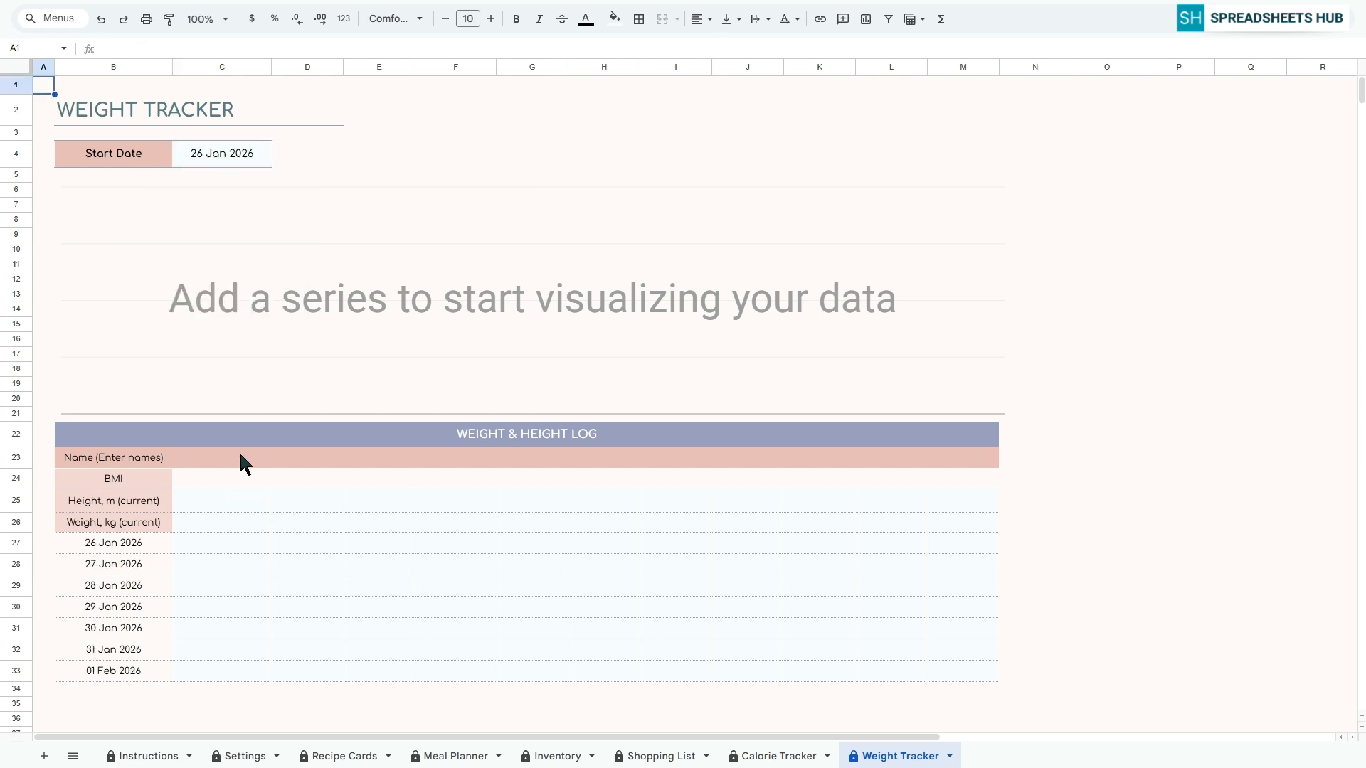
# Enter two people's names in the first two name cells of the Weight & Height Log
pyautogui.click(214, 459)
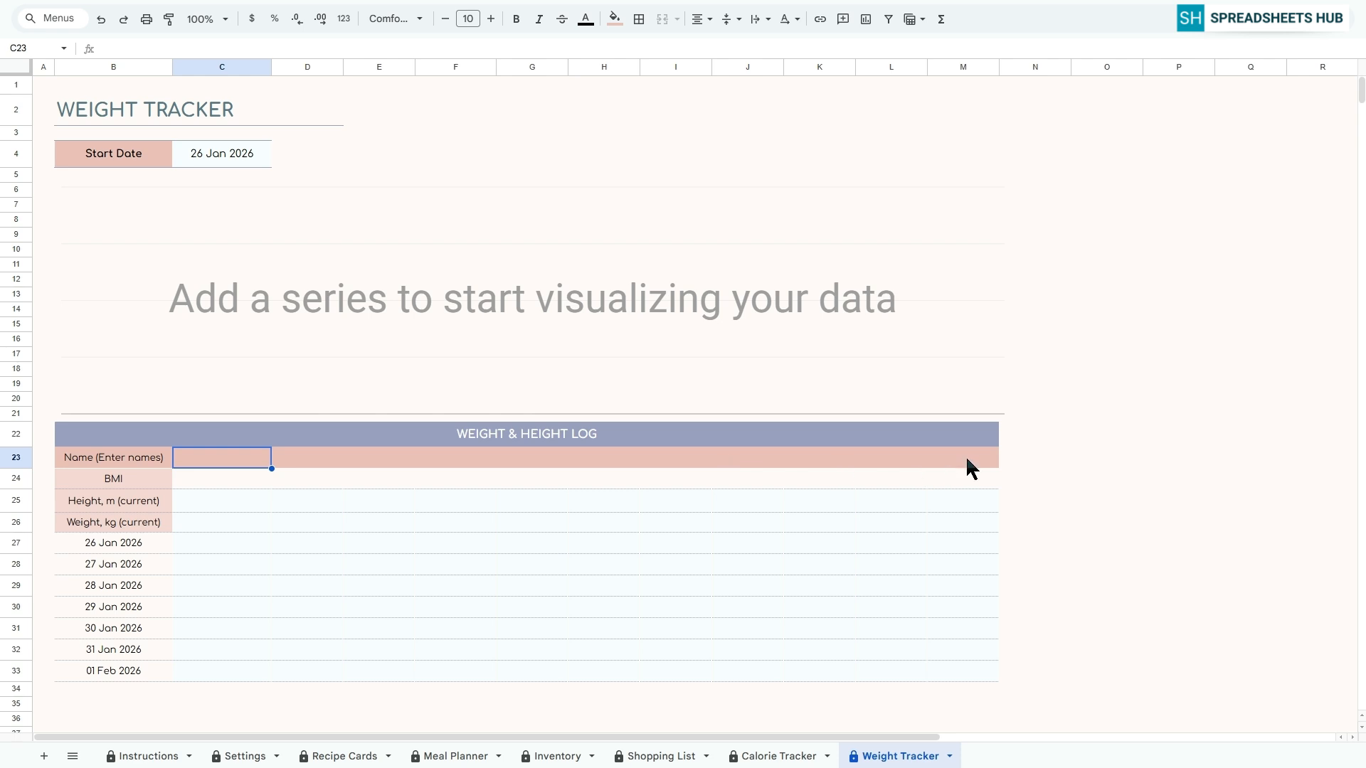
pyautogui.write('Mark')
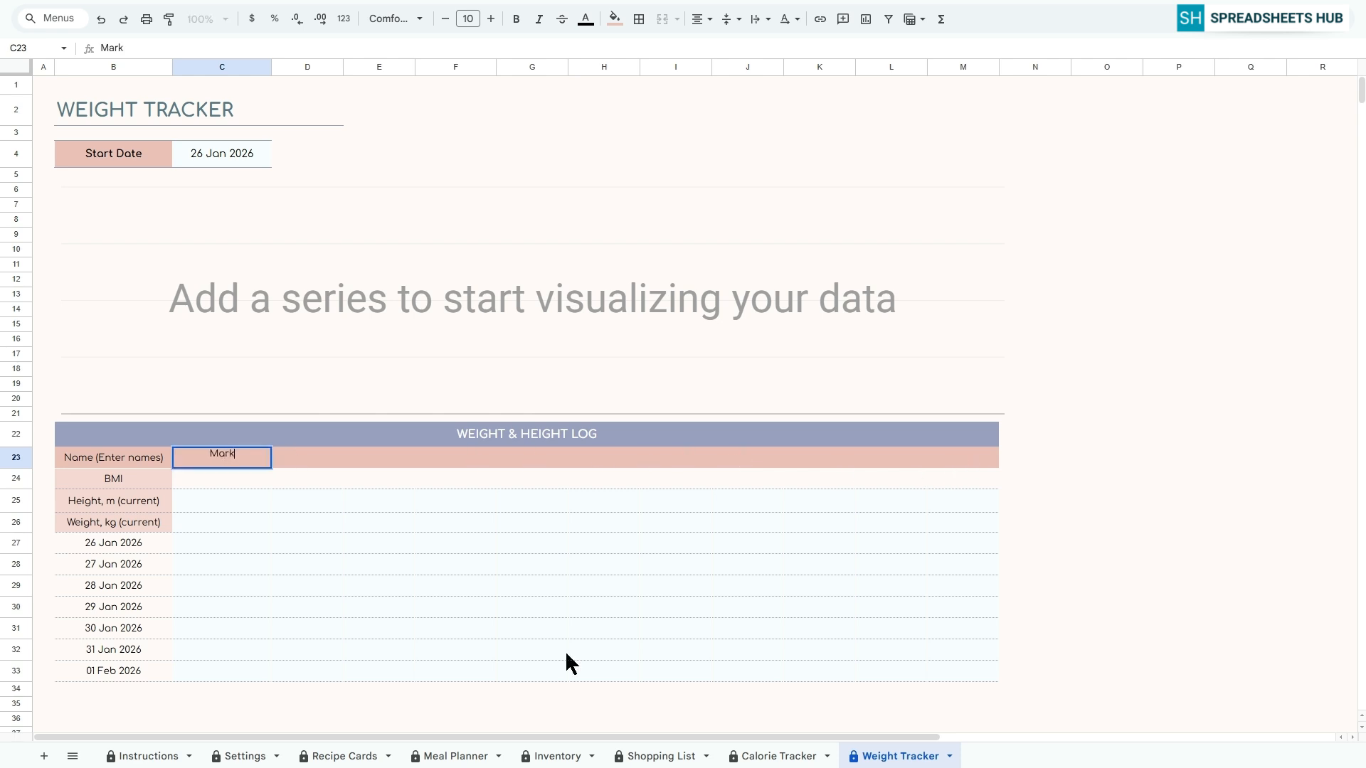
pyautogui.press('Tab')
pyautogui.write('Ann')
pyautogui.press('Return')
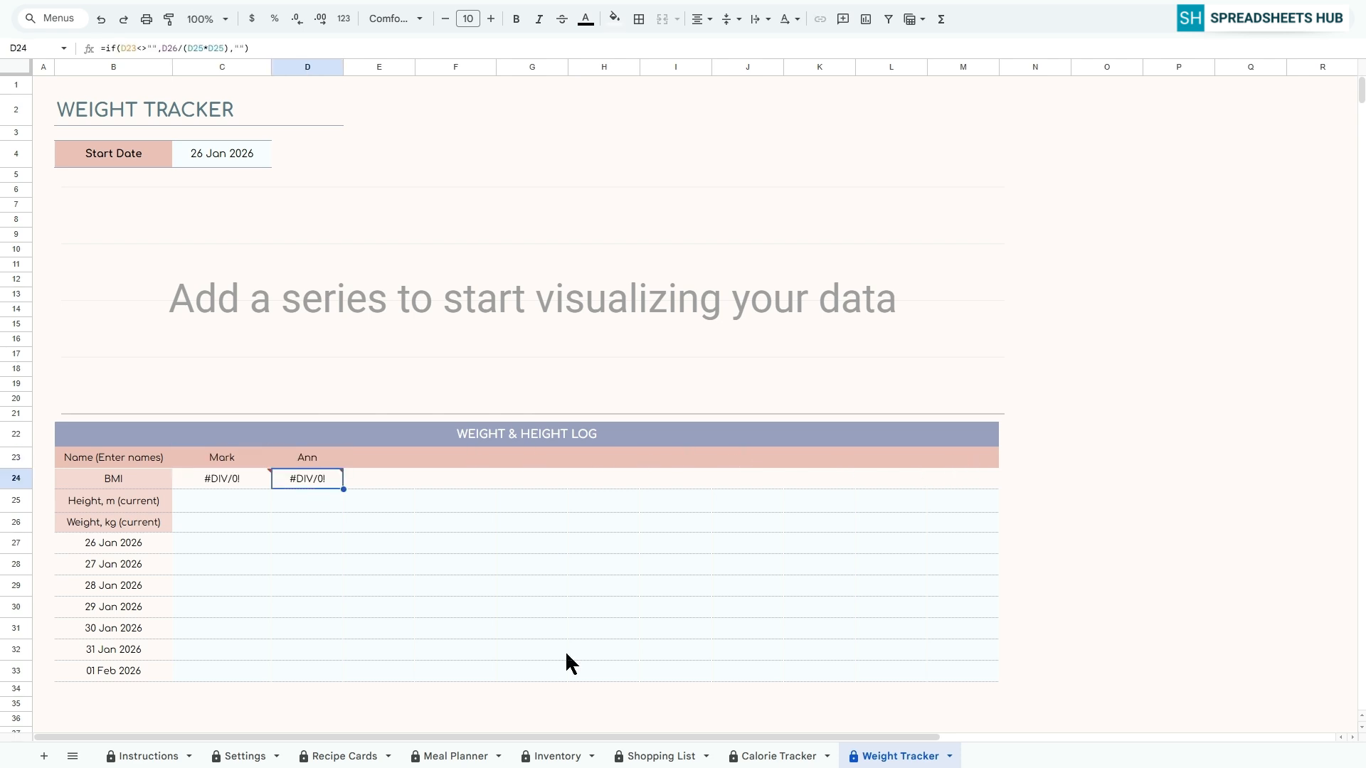
# Set the first person's current height to 1.9 m and current weight to 90 kg
pyautogui.press('Down')
pyautogui.press('Left')
pyautogui.write('1.9')
pyautogui.press('Return')
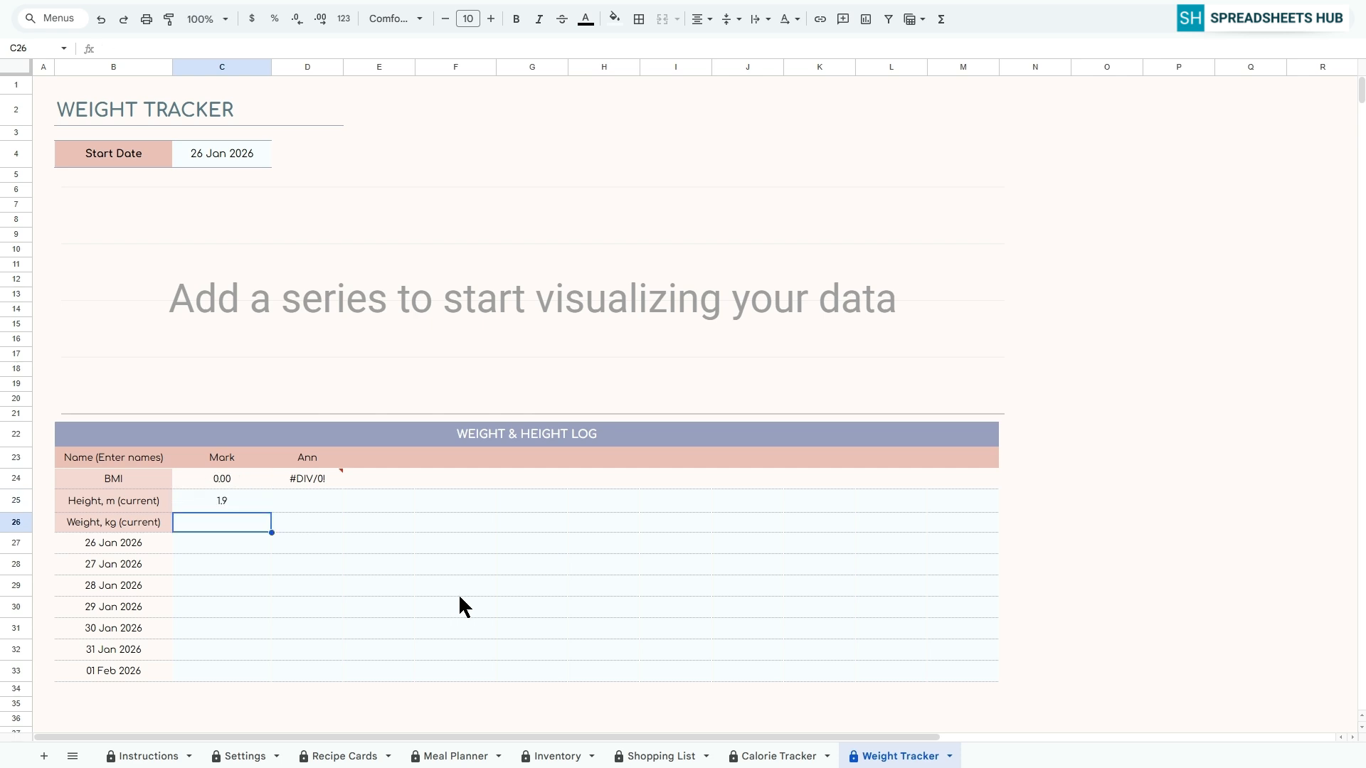
pyautogui.write('90')
pyautogui.press('Return')
# Set the second person's current height to 1.7 m and current weight to 60 kg
pyautogui.press('Up')
pyautogui.press('Up')
pyautogui.press('Right')
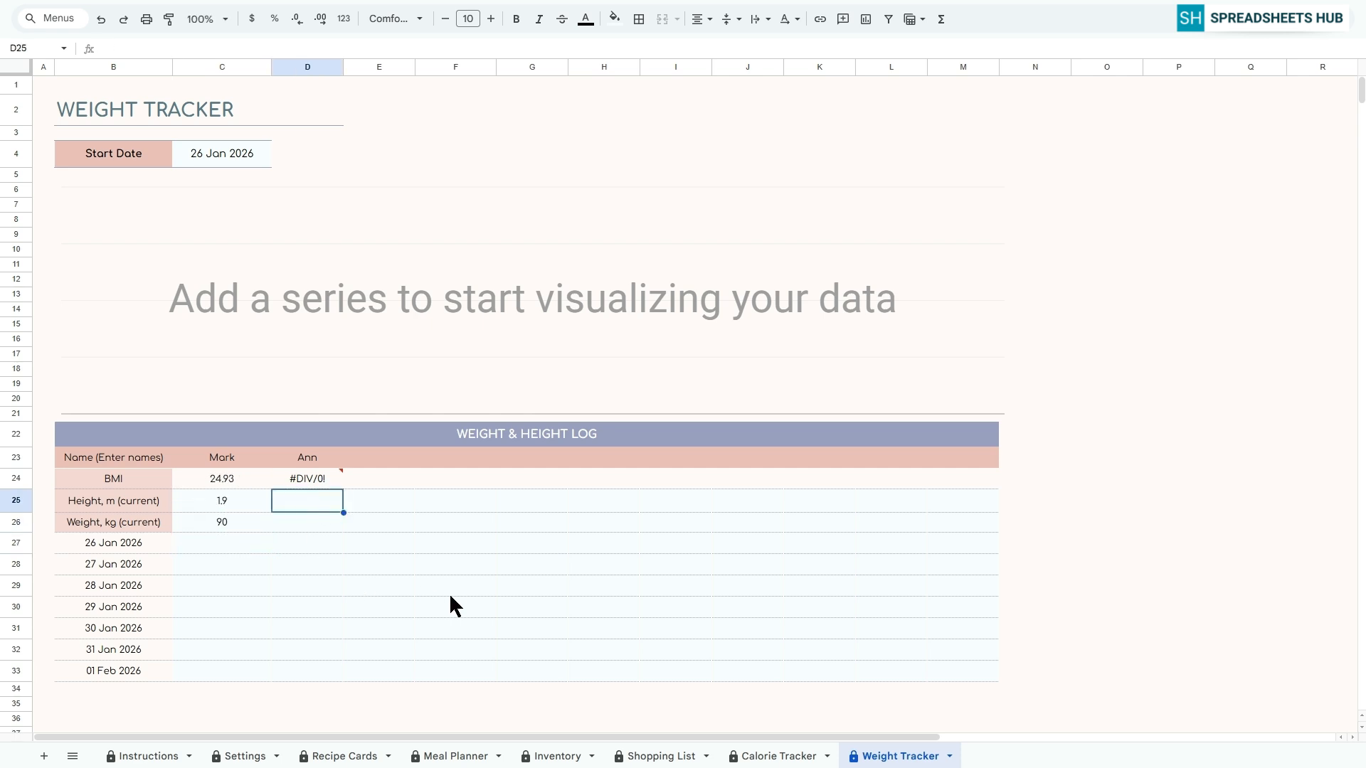
pyautogui.write('1.7')
pyautogui.press('Return')
pyautogui.write('60')
pyautogui.press('Return')
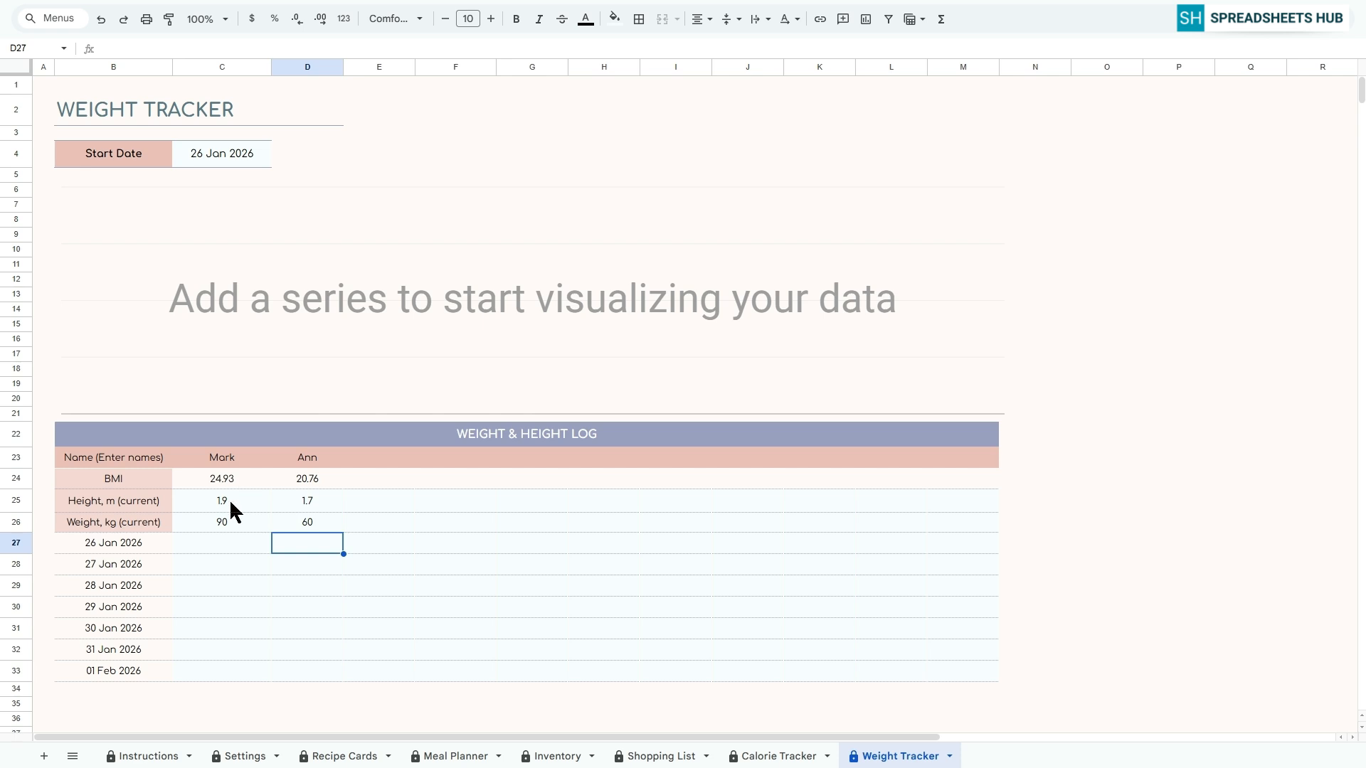
# Log the first person's daily weights from 26 Jan to 01 Feb 2026 as 93, 92, 91, 90, 90, 89 and 90
pyautogui.click(204, 540)
pyautogui.write('93')
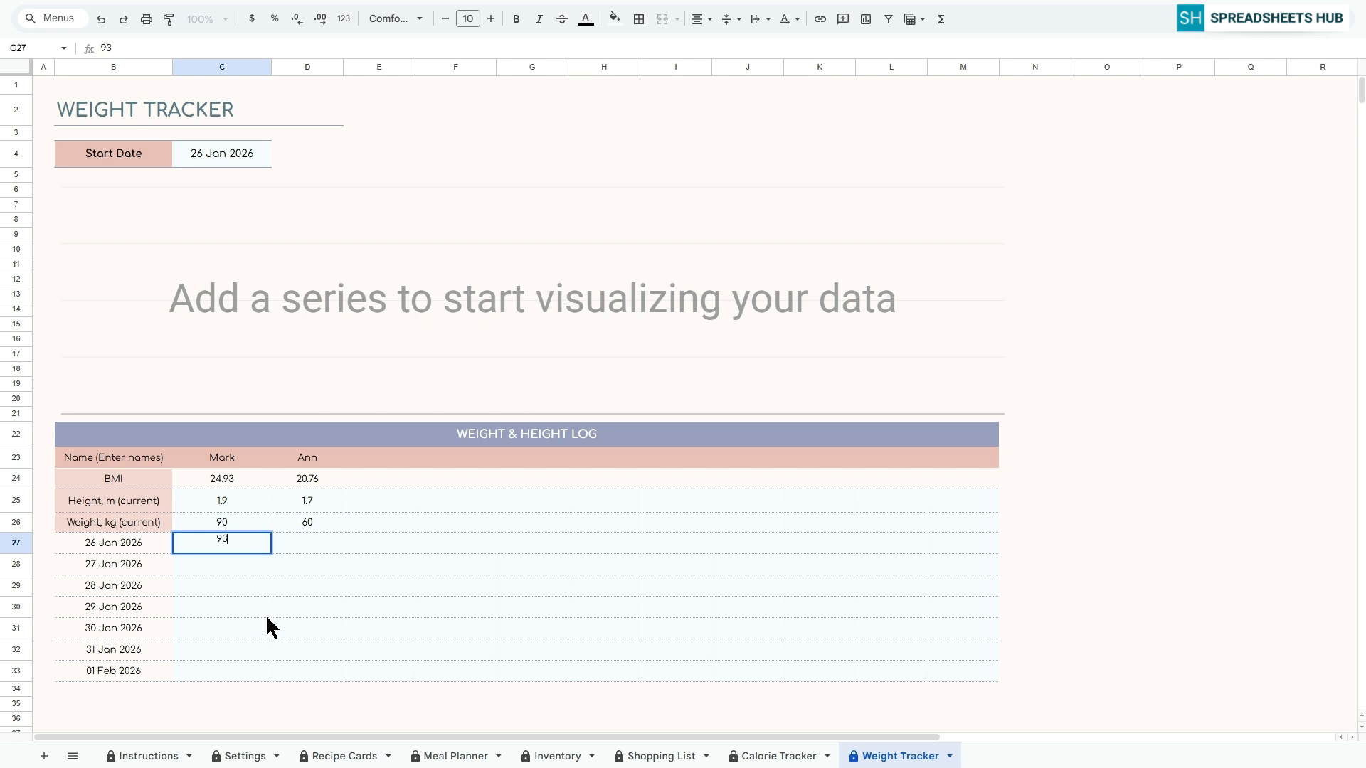
pyautogui.press('Return')
pyautogui.write('92')
pyautogui.press('Return')
pyautogui.write('91')
pyautogui.press('Return')
pyautogui.write('90')
pyautogui.press('Return')
pyautogui.write('90')
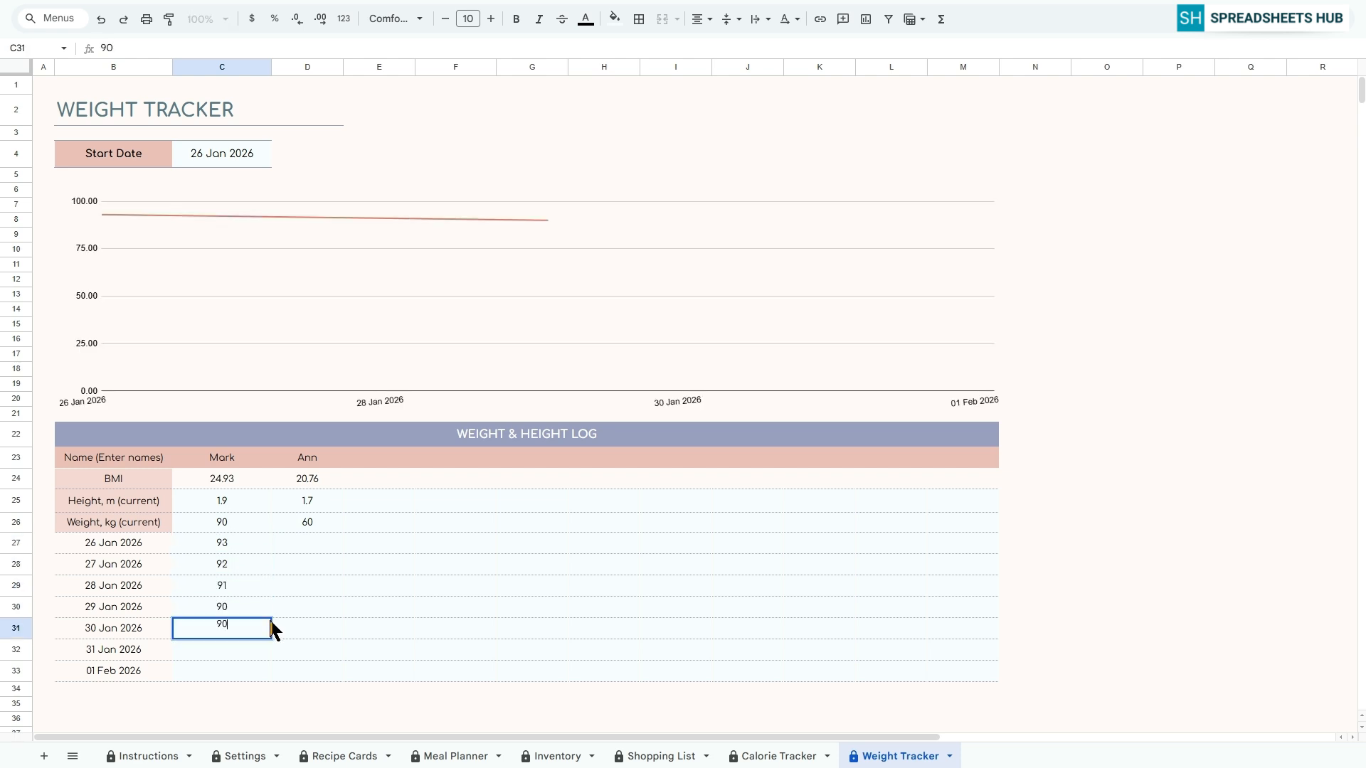
pyautogui.press('Return')
pyautogui.write('89')
pyautogui.press('Return')
pyautogui.write('90')
pyautogui.press('Return')
# Log the second person's daily weights from 26 Jan to 01 Feb 2026 as 63, 62, 61, 60, 61, 60 and 59
pyautogui.press('Up')
pyautogui.press('Up')
pyautogui.press('Up')
pyautogui.press('Up')
pyautogui.press('Up')
pyautogui.press('Up')
pyautogui.press('Up')
pyautogui.press('Right')
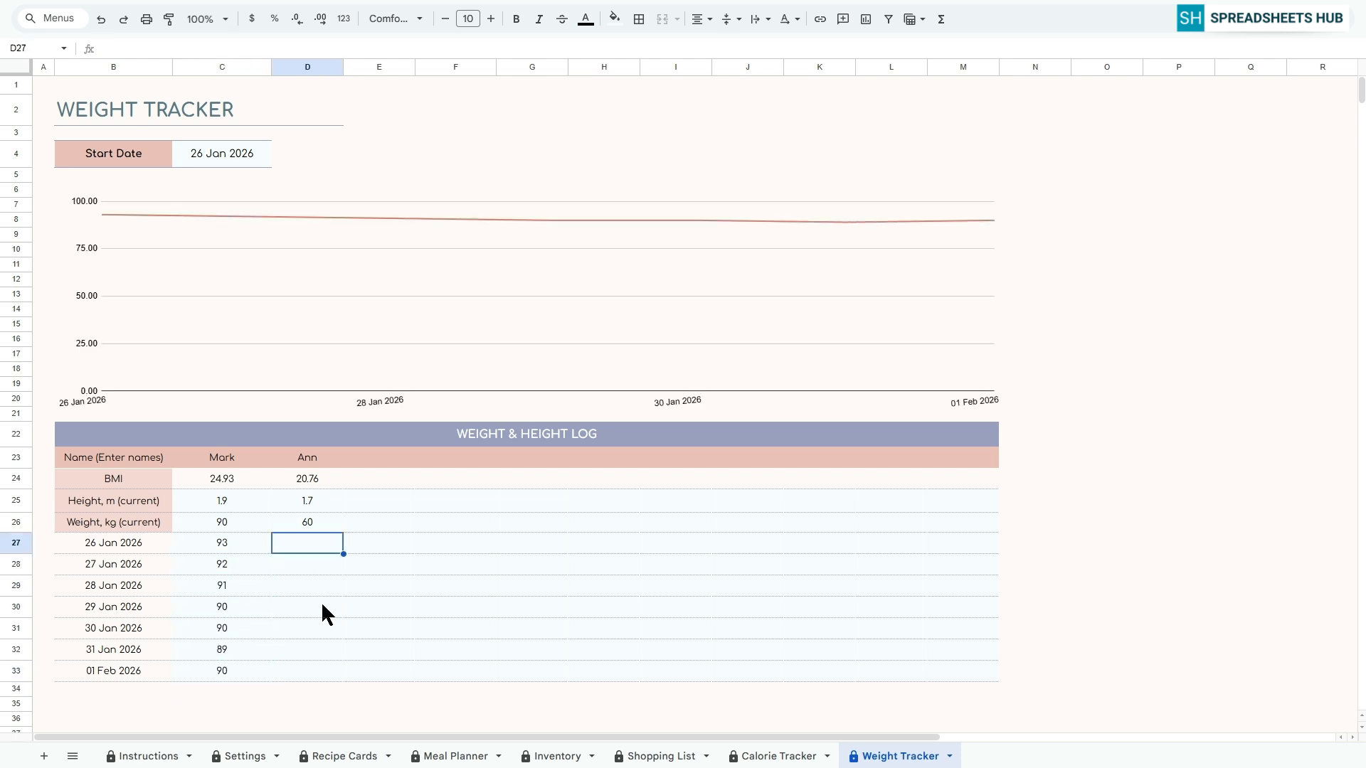
pyautogui.write('63')
pyautogui.press('Return')
pyautogui.write('62')
pyautogui.press('Return')
pyautogui.write('61')
pyautogui.press('Return')
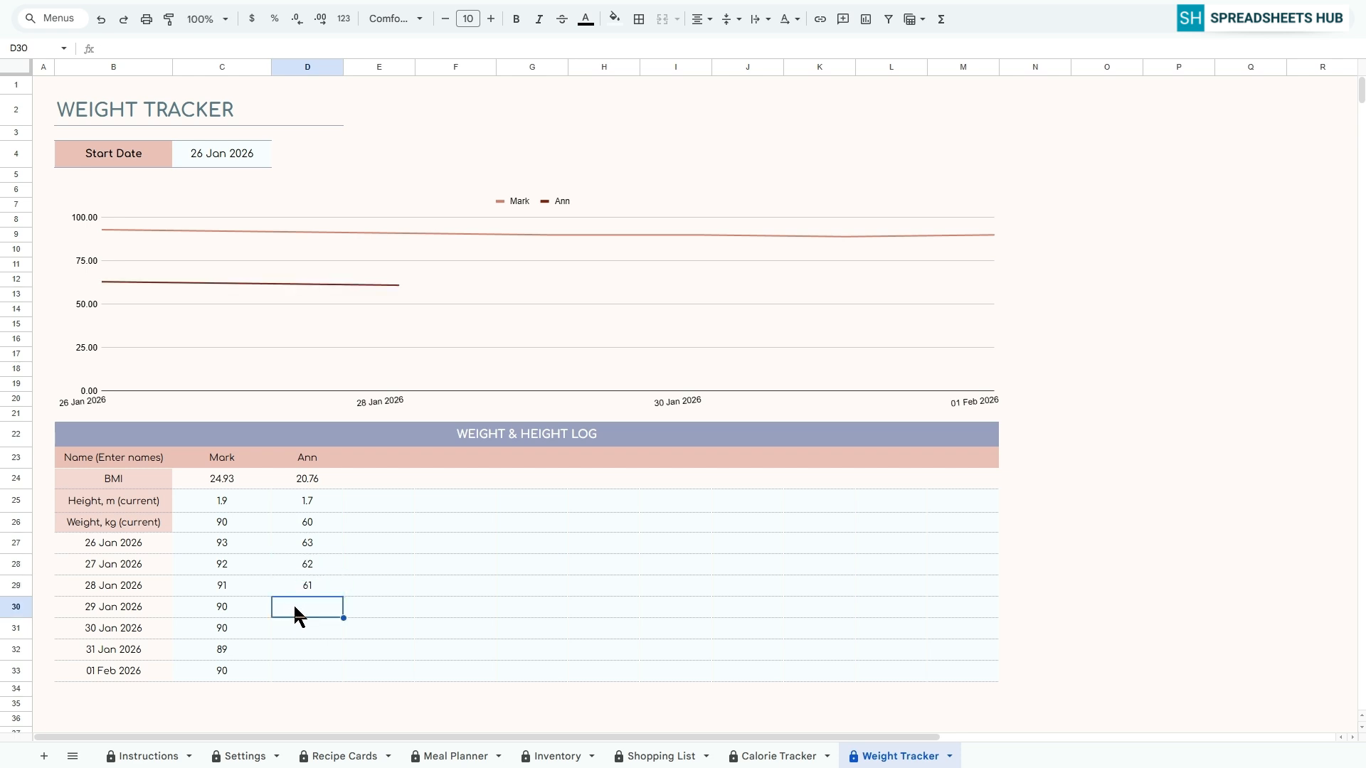
pyautogui.write('60')
pyautogui.press('Return')
pyautogui.write('61')
pyautogui.press('Return')
pyautogui.write('60')
pyautogui.press('Return')
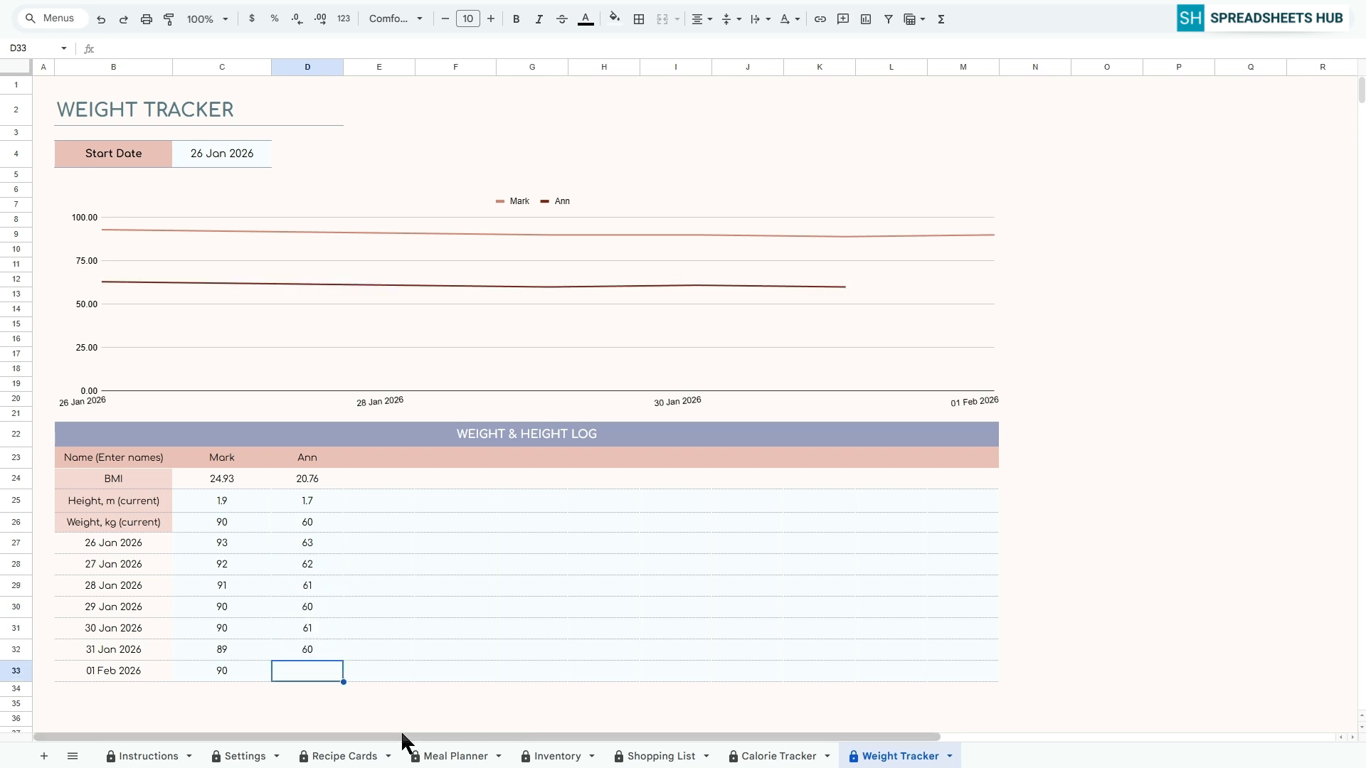
pyautogui.write('59')
pyautogui.press('Return')
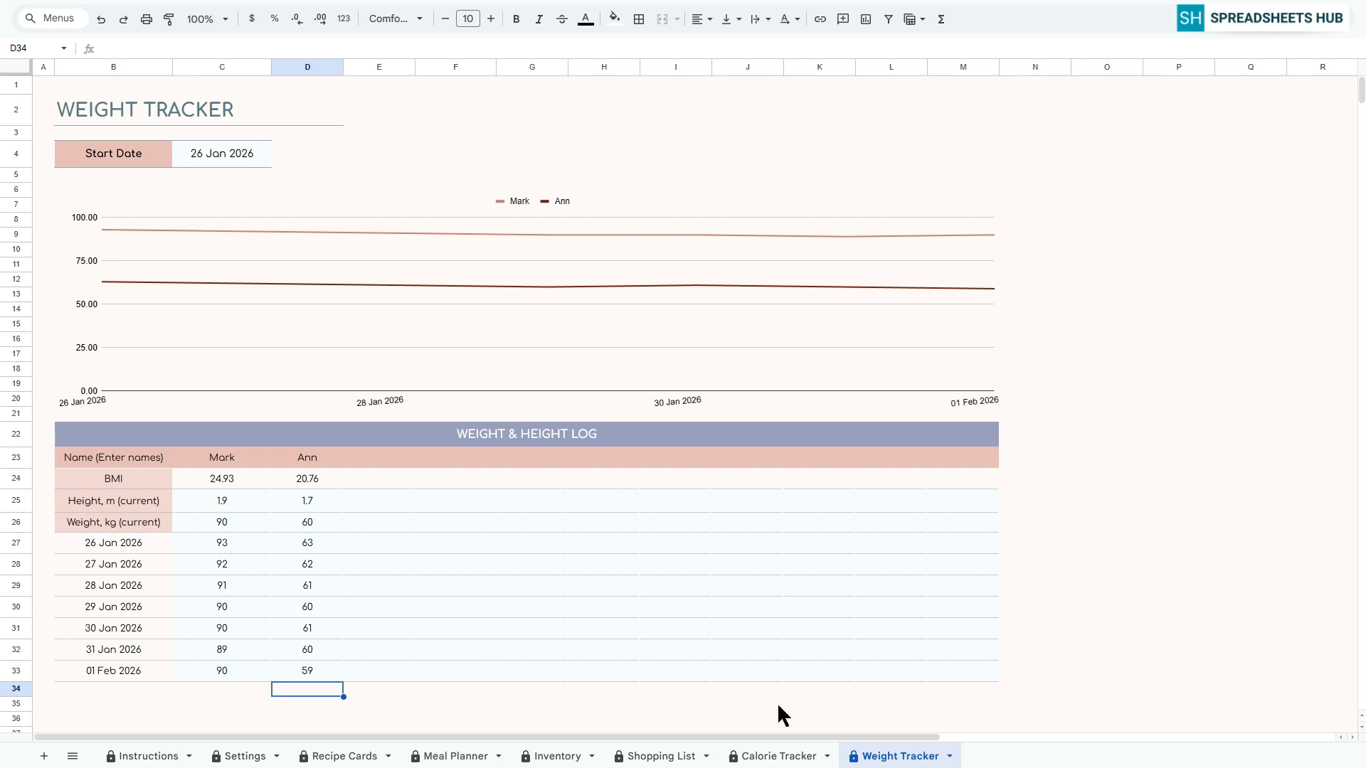
pyautogui.rightClick(881, 758)
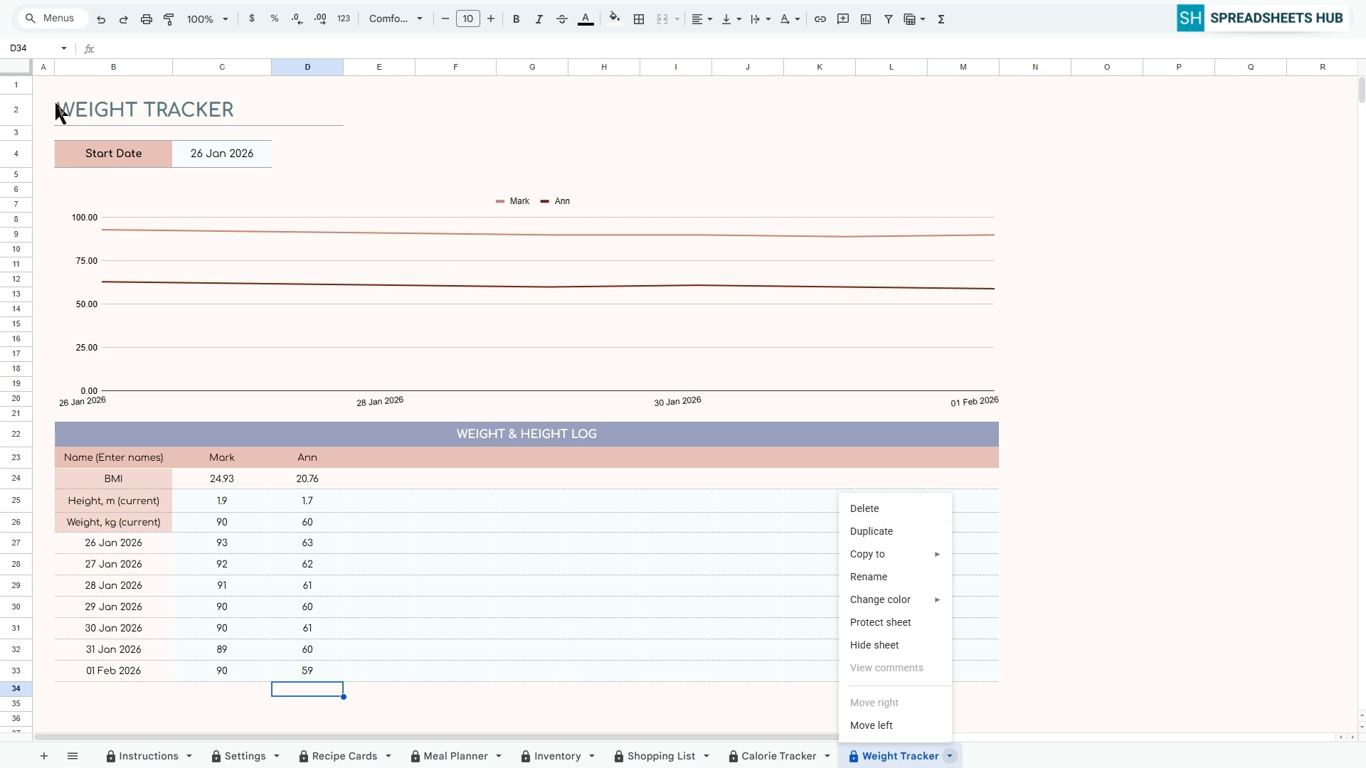
pyautogui.click(41, 84)
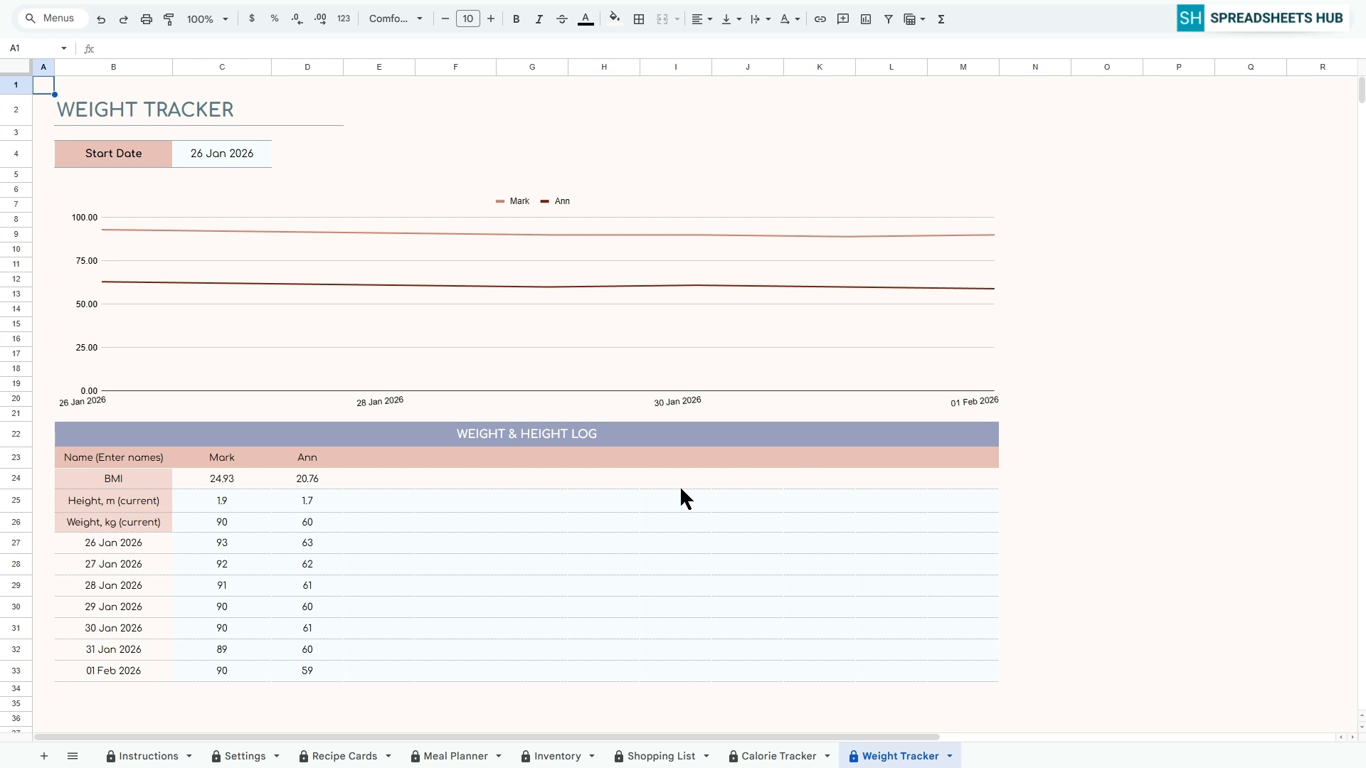
# Review the Meal Planner, Inventory, Shopping List and Calorie Tracker sheets in turn
pyautogui.click(453, 754)
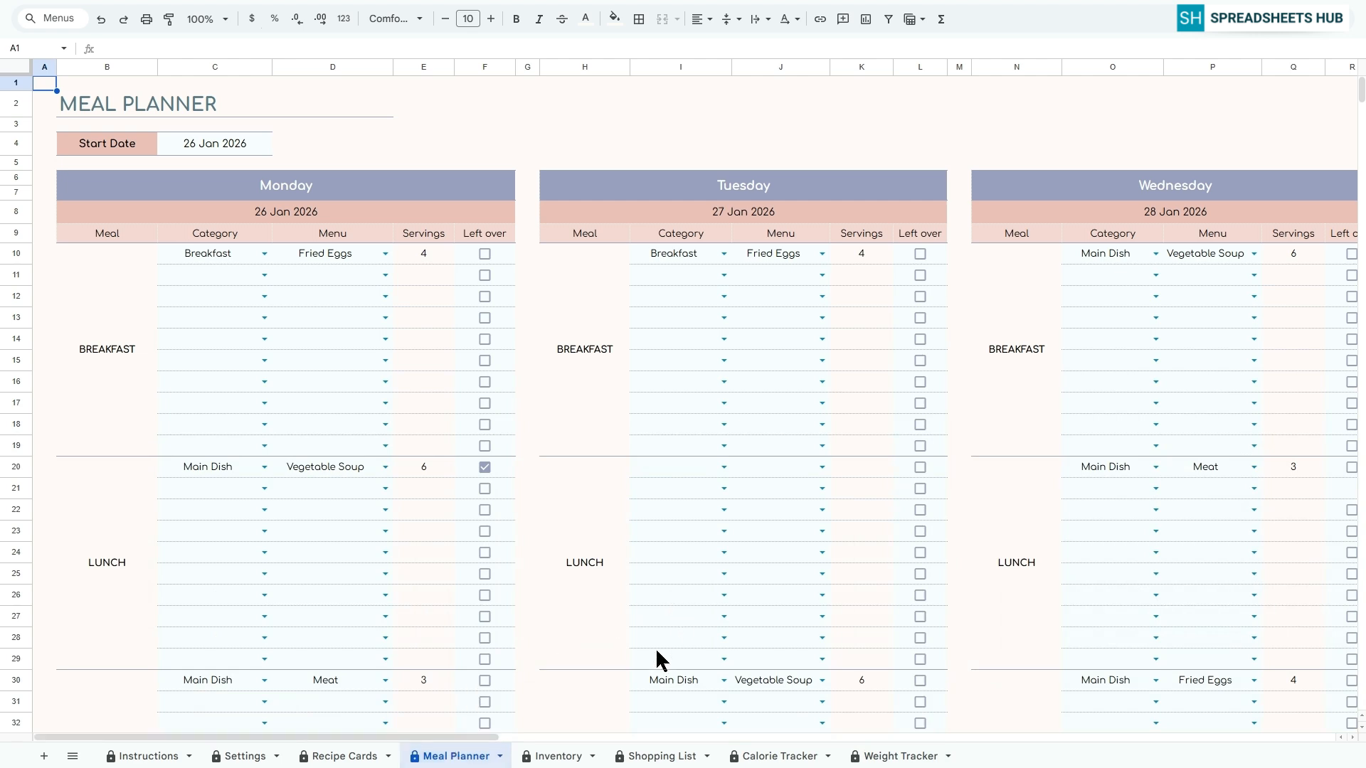
pyautogui.click(559, 757)
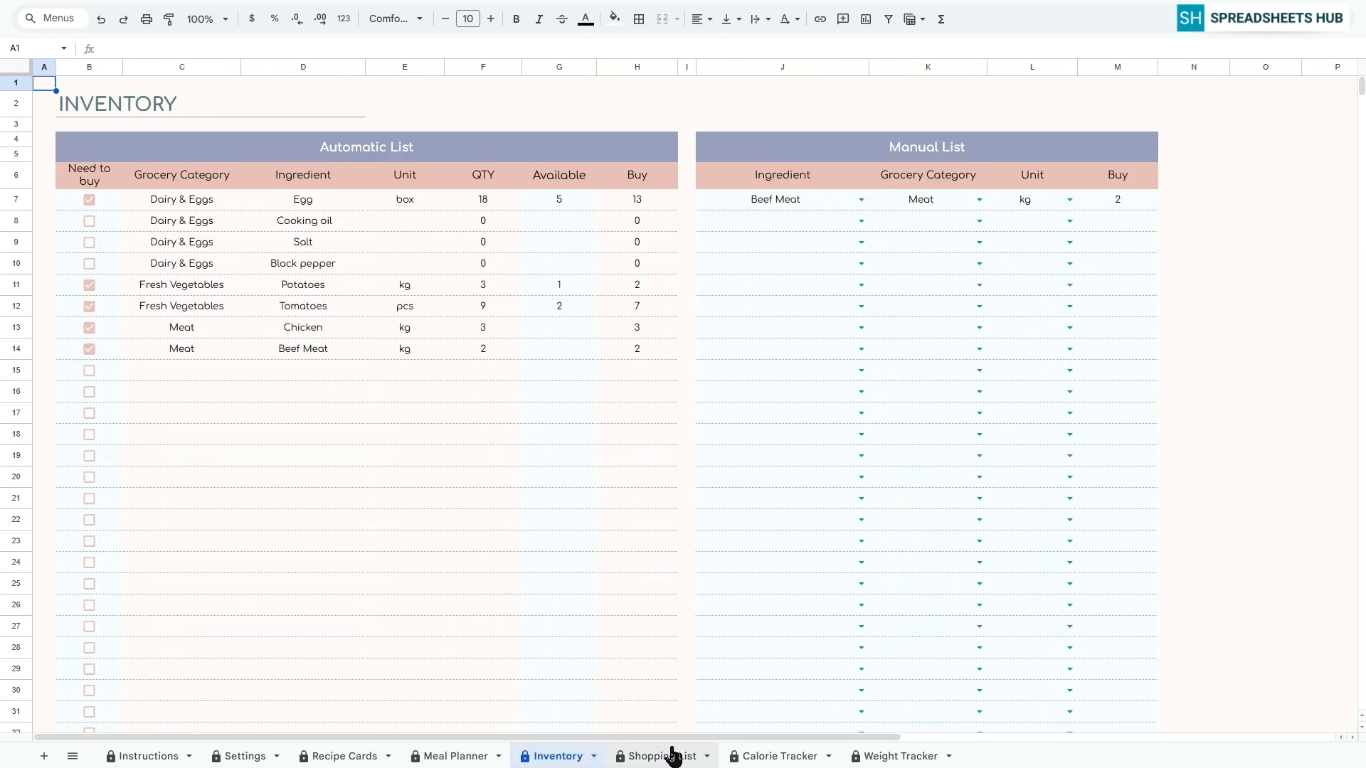
pyautogui.click(672, 756)
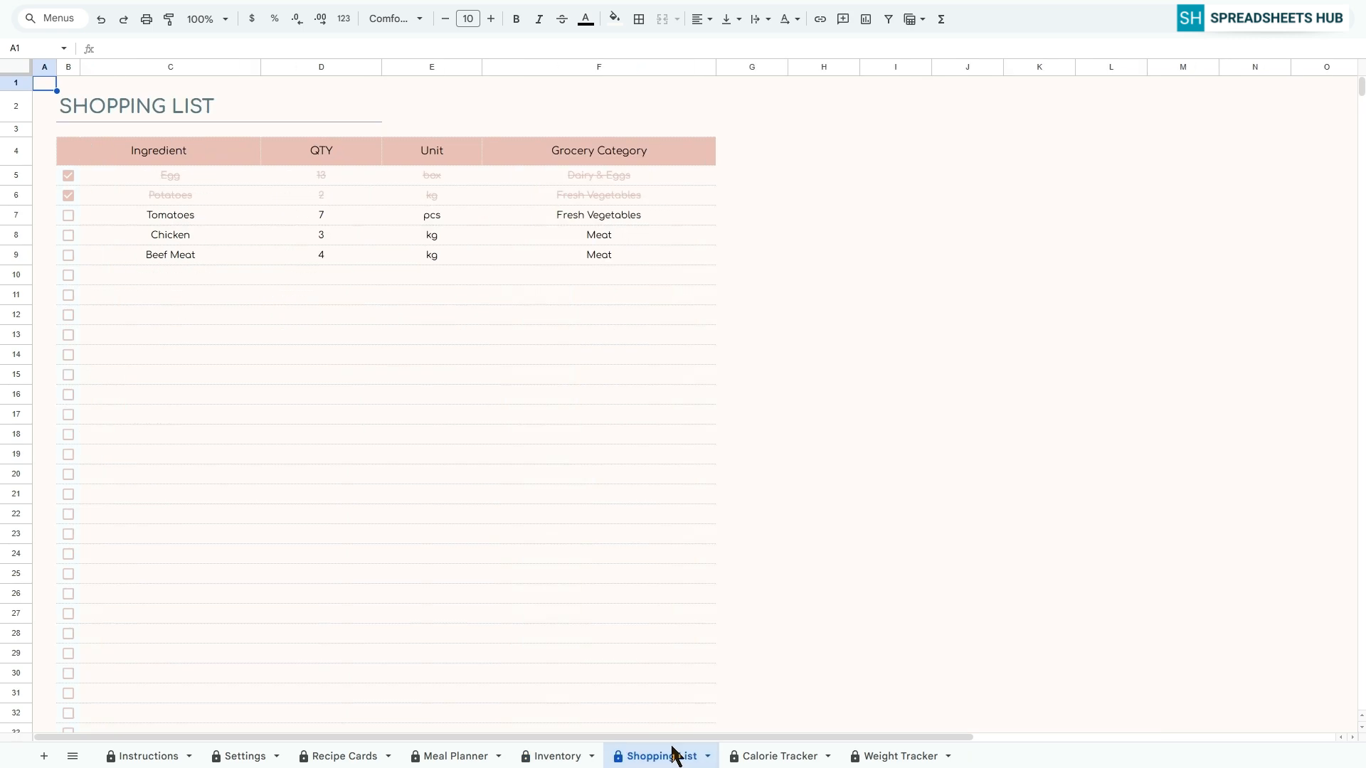
pyautogui.click(758, 755)
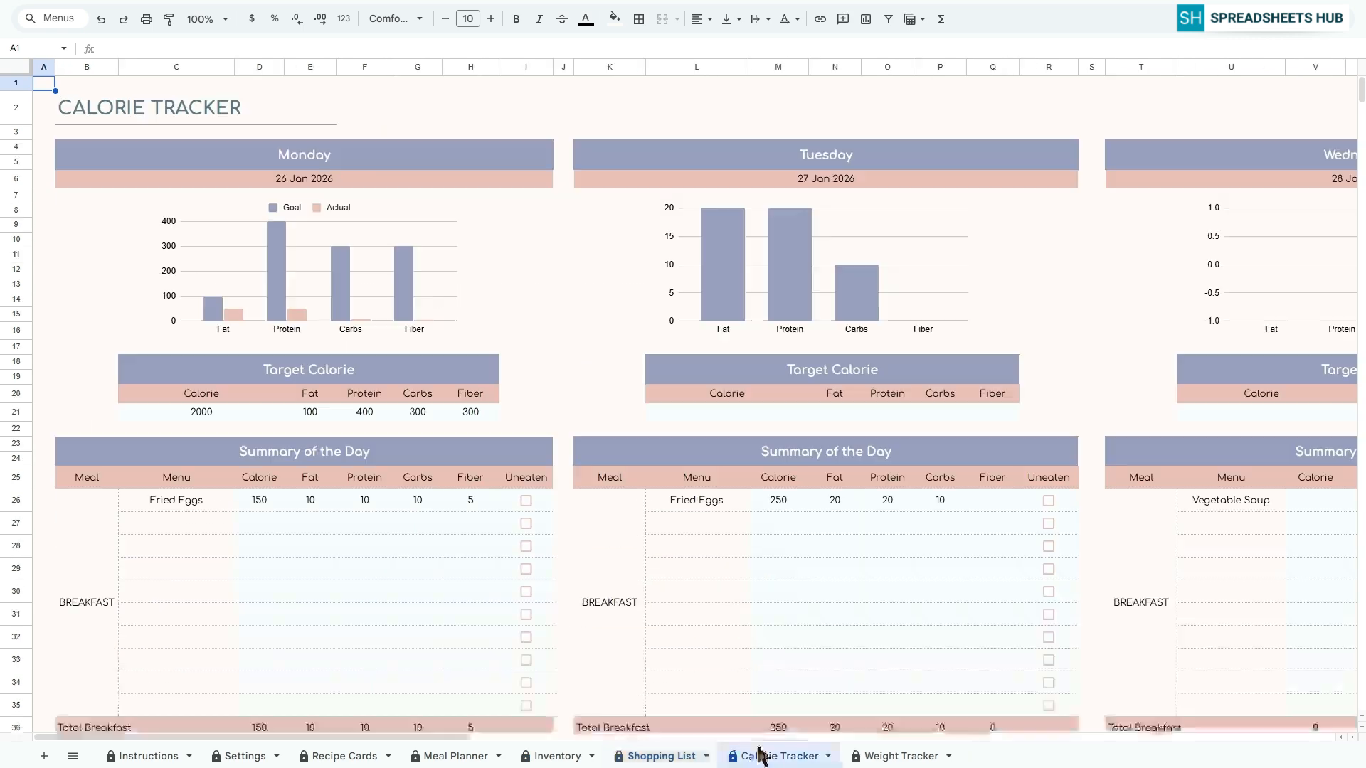